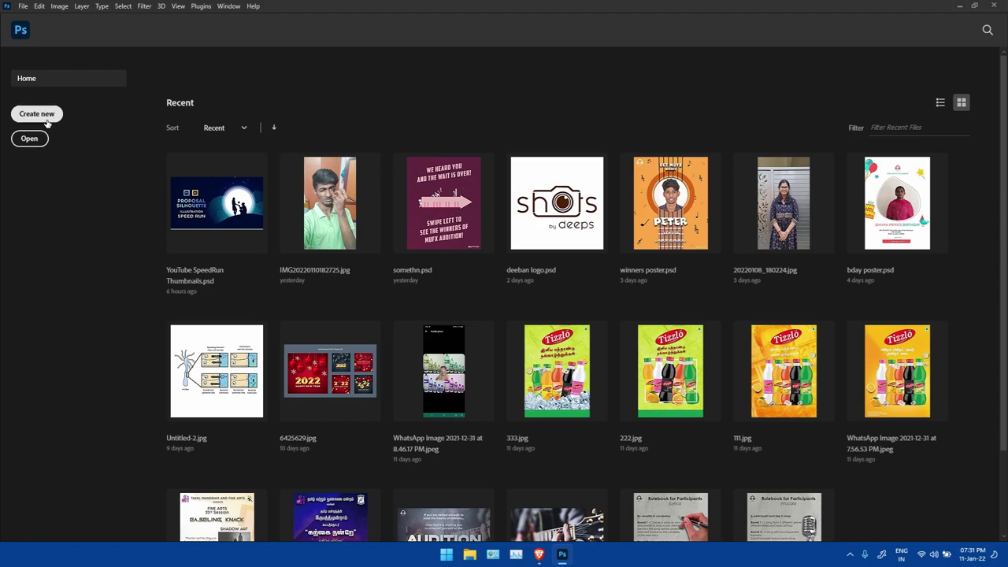
Step: Create a new 1920 × 1080 landscape Photoshop document with transparent background contents
click(939, 102)
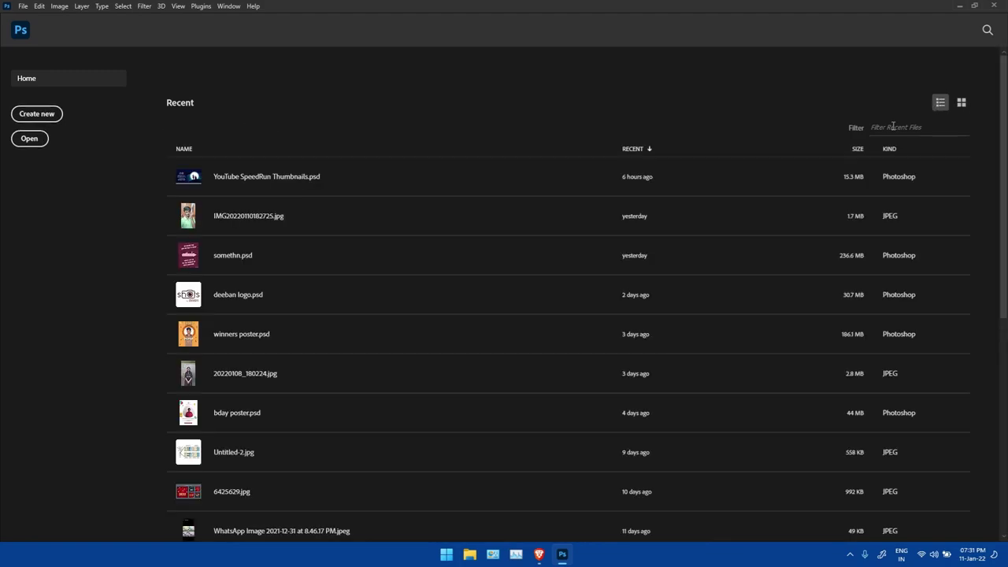
click(37, 114)
click(668, 354)
click(614, 424)
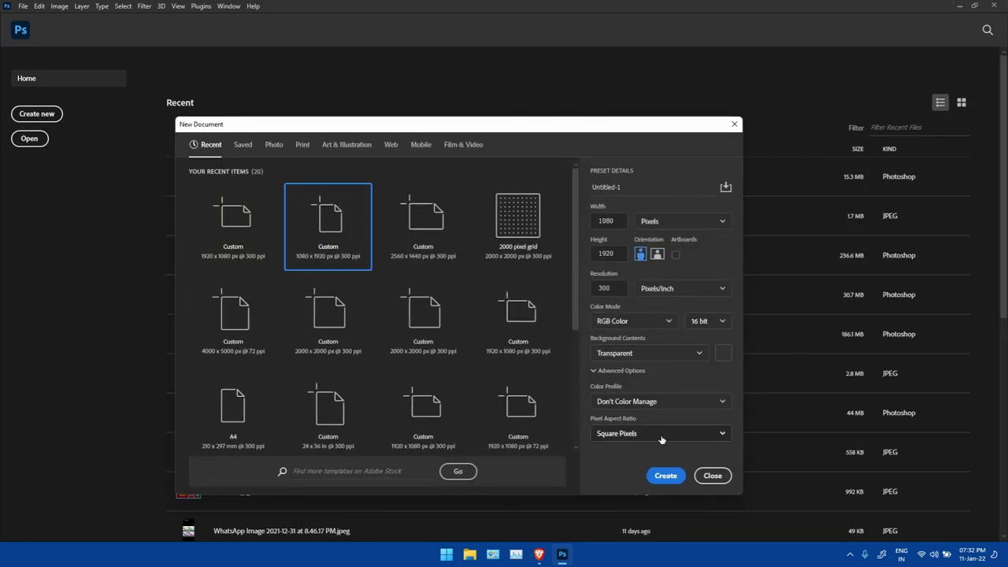
click(233, 228)
click(668, 353)
click(615, 423)
click(664, 478)
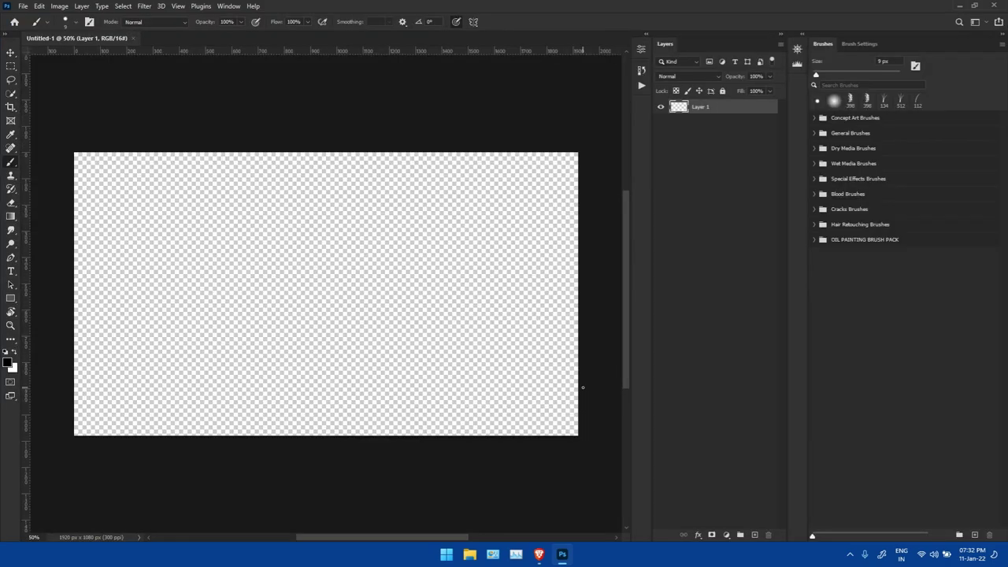
Step: Fill Layer 1 white and sketch the hill lines, erasing and redrawing the diagonal strokes
key(ctrl+BackSpace)
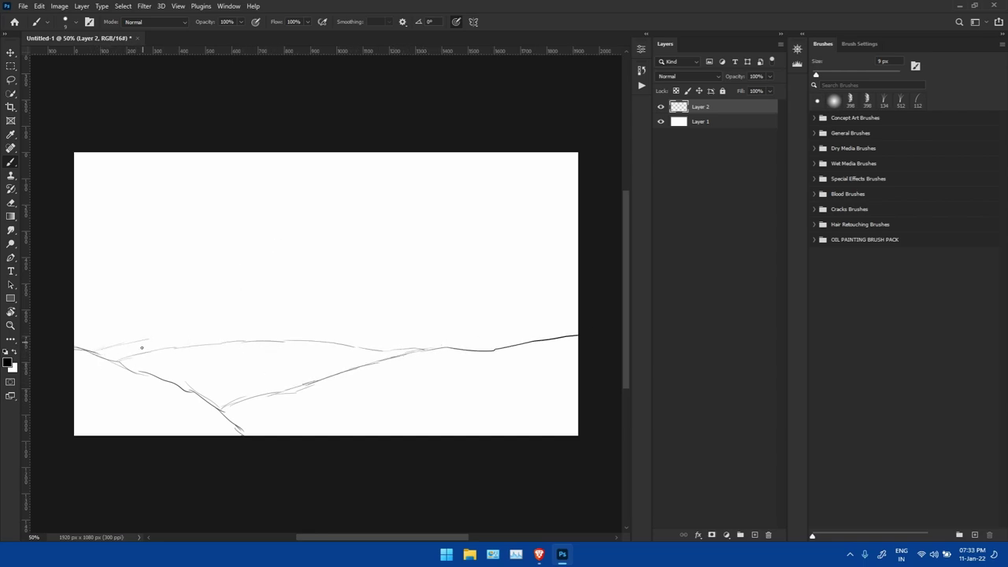
key(ctrl+z)
key(ctrl+z)
drag(178, 376, 411, 351)
drag(118, 361, 150, 361)
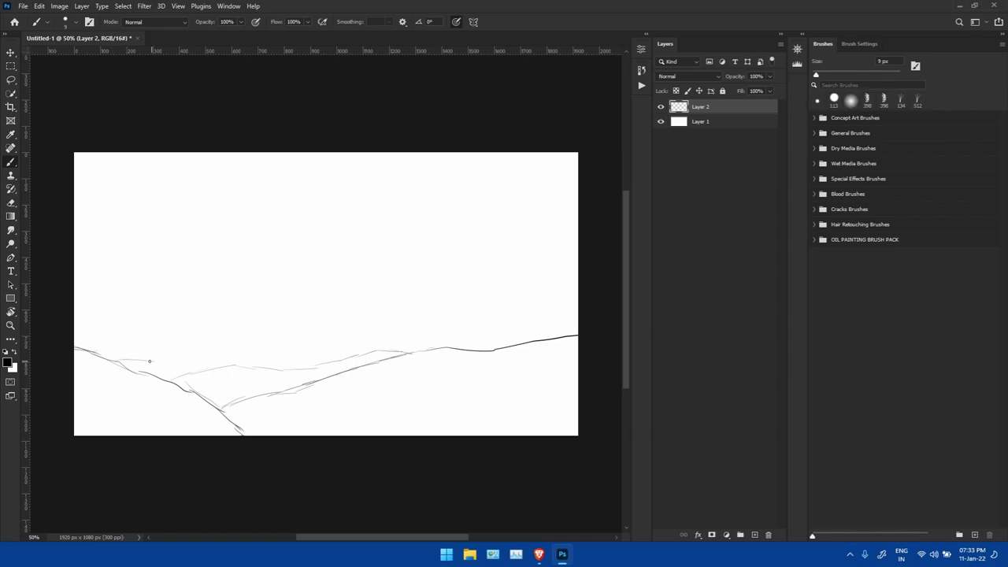
key(e)
drag(259, 378, 288, 387)
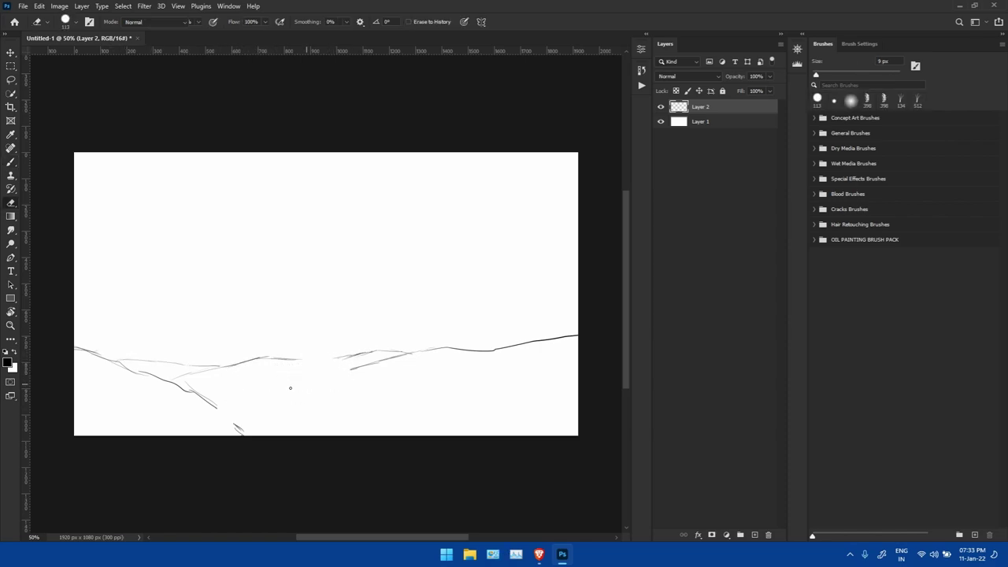
key(b)
drag(220, 414, 417, 348)
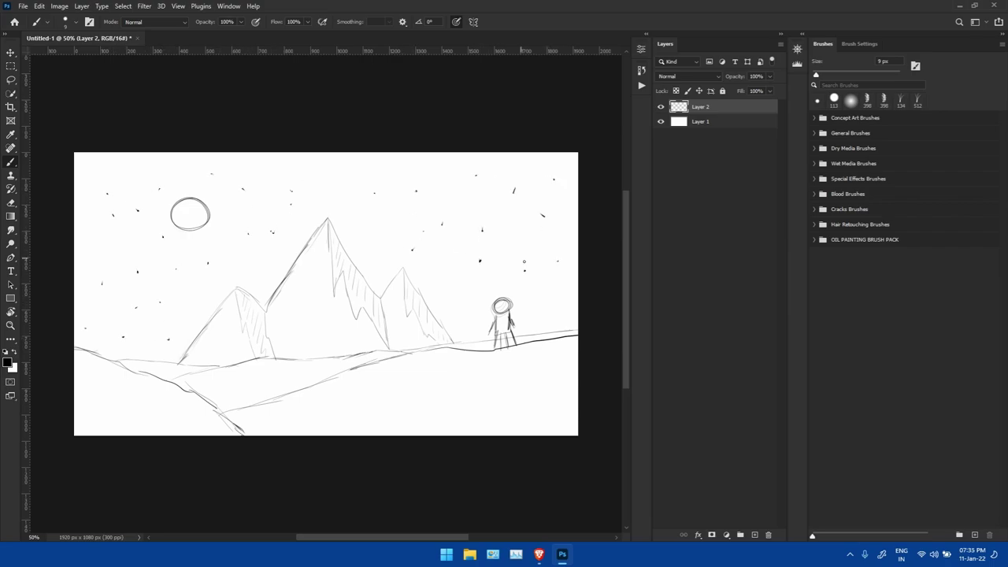
Step: Hide the panels and label the moon 'White planet' and 'Trans 100' with arrows
drag(400, 165, 403, 171)
scroll(402, 169, up, 3)
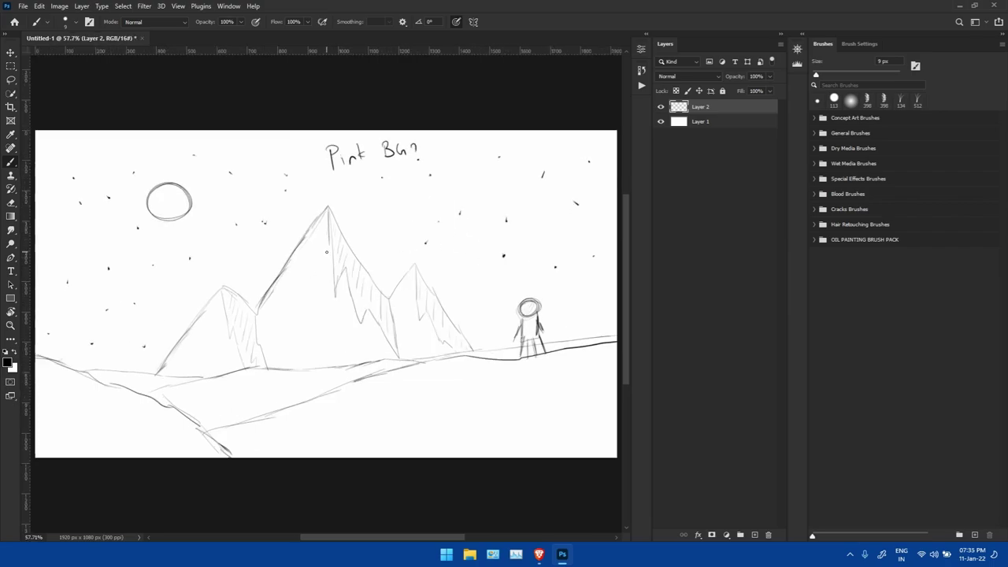
key(Tab)
drag(261, 98, 261, 116)
drag(225, 83, 331, 59)
drag(307, 111, 319, 154)
drag(314, 108, 381, 88)
drag(333, 150, 380, 131)
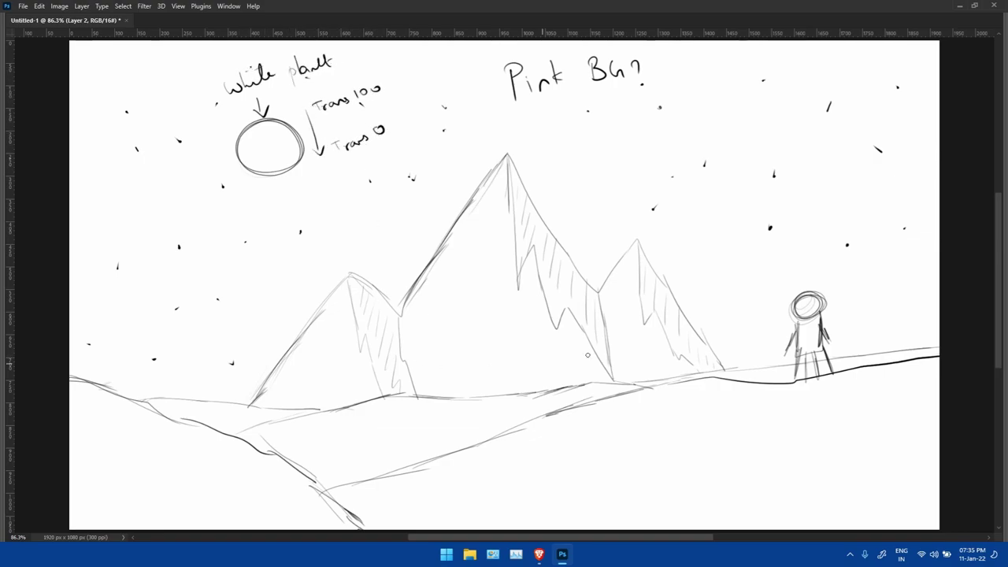
Step: Add 'Trans 0', a 'shadow' note and a 'Highlight' arrow on the central mountain
drag(573, 182, 538, 218)
mouse_move(536, 203)
mouse_down()
mouse_move(552, 213)
mouse_move(649, 156)
mouse_up()
drag(476, 154, 489, 198)
drag(483, 187, 495, 183)
drag(455, 132, 458, 152)
drag(460, 138, 495, 130)
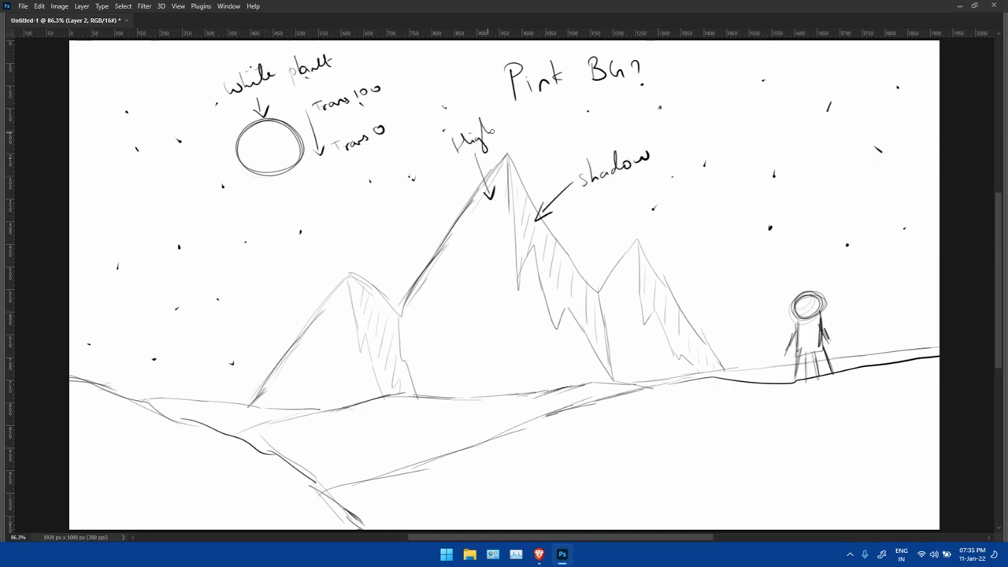
Step: Write 'Horizon glow' and 'stars' notes with arrows, and question marks beside the figure
mouse_move(748, 265)
mouse_down()
mouse_move(543, 384)
mouse_move(823, 250)
mouse_move(895, 236)
mouse_up()
mouse_move(267, 277)
mouse_down()
mouse_move(300, 232)
mouse_move(362, 228)
mouse_move(304, 255)
mouse_up()
drag(887, 290, 843, 316)
drag(856, 305, 863, 316)
drag(903, 273, 906, 291)
click(912, 288)
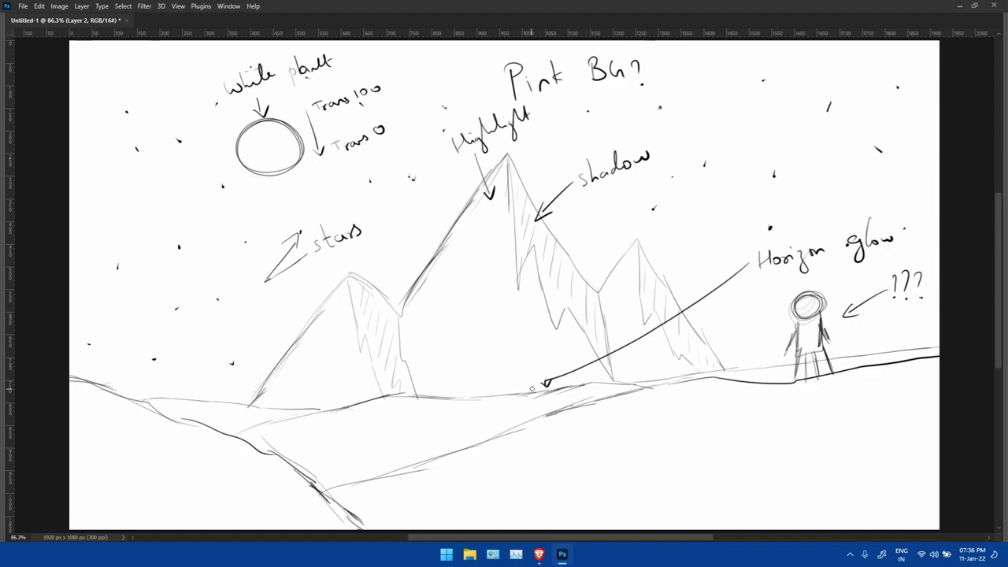
Step: On color.adobe.com, build a Monochromatic palette with a deep purple base colour
key(alt+Tab)
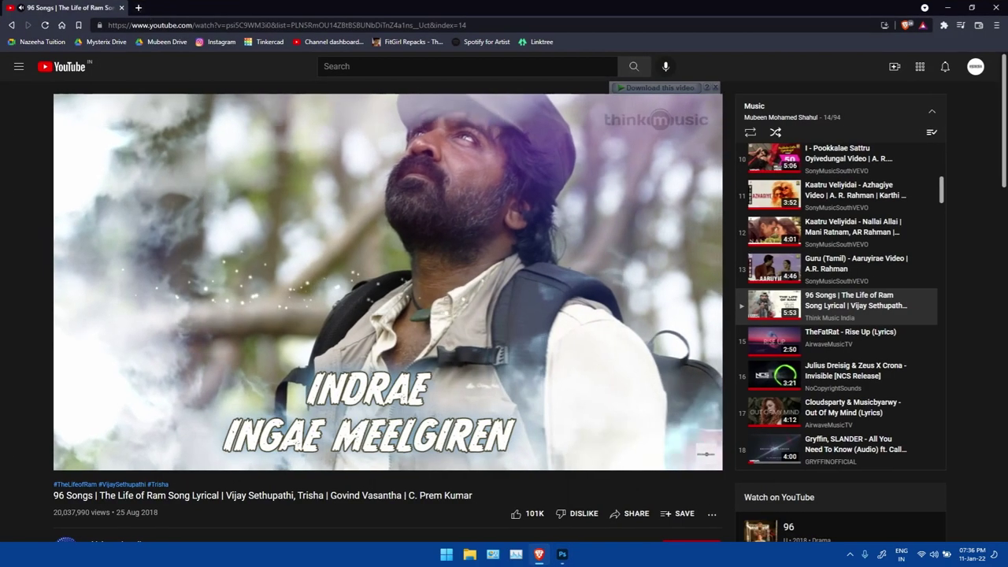
key(ctrl+t)
text(color.adobe.com)
key(Return)
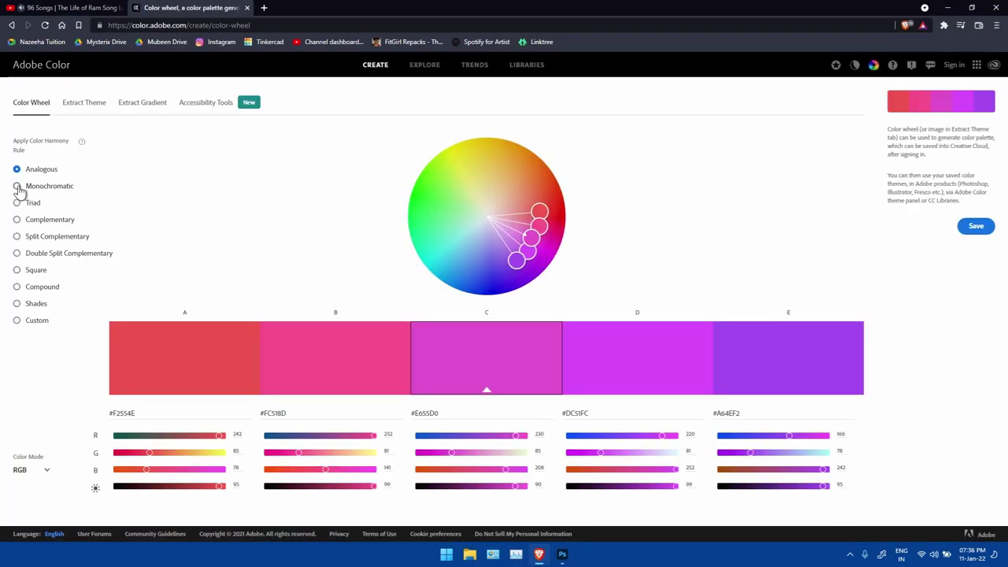
click(17, 185)
mouse_move(530, 236)
mouse_down()
mouse_move(475, 221)
mouse_move(508, 236)
mouse_up()
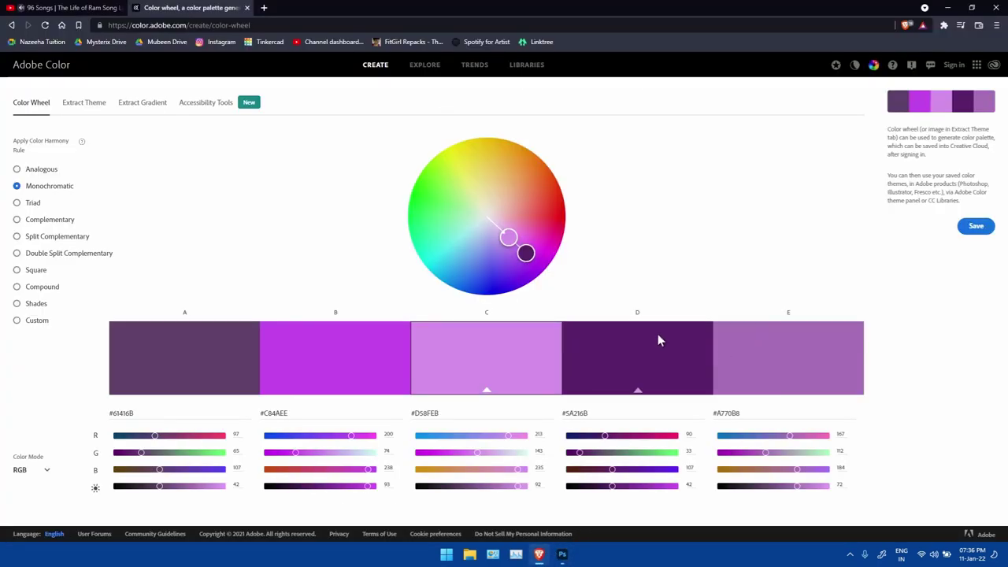
key(alt+Tab)
Step: Export the sketch as a JPG named 'idea', then launch Illustrator from the desktop
key(alt+shift+ctrl+w)
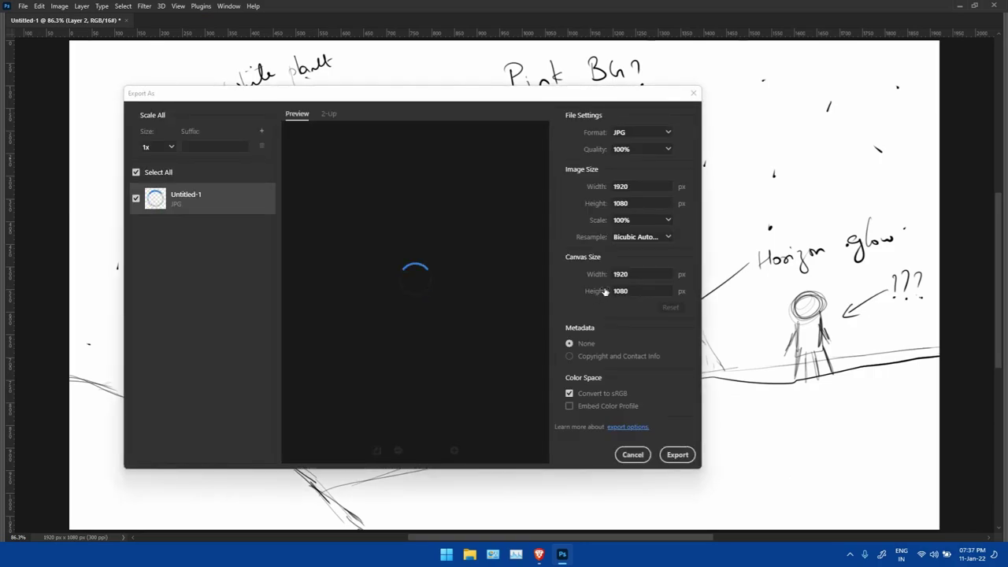
click(678, 454)
text(idea)
key(Return)
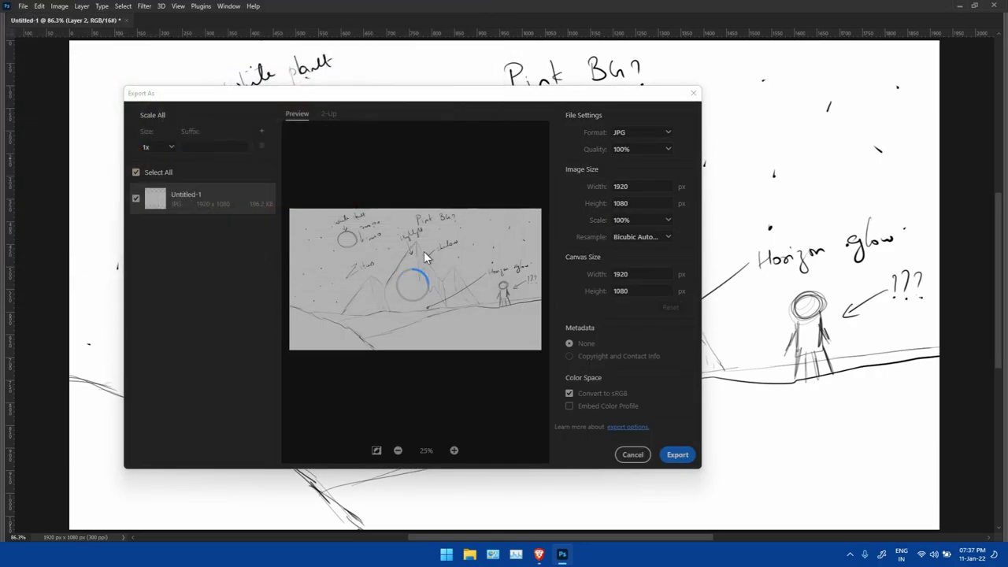
key(super+d)
double_click(180, 134)
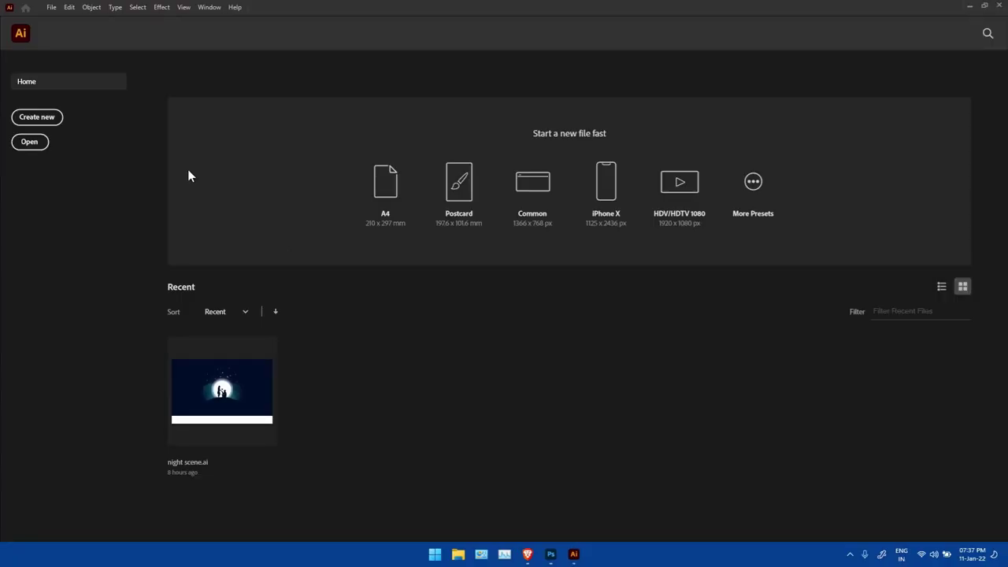
Step: Create a 1440 px-tall Illustrator document named mountains, then launch PureRef from the desktop
click(37, 116)
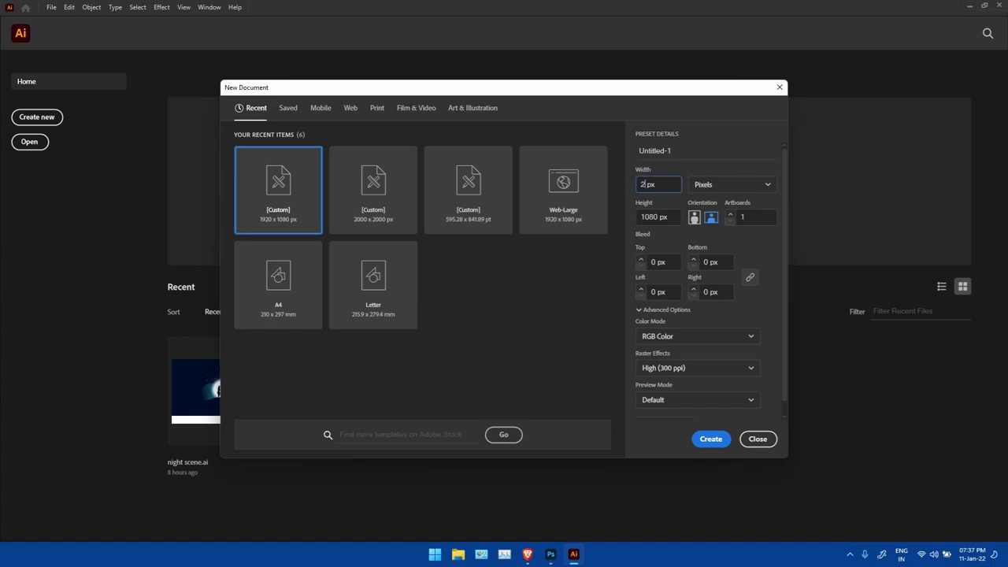
double_click(658, 215)
text(1440)
text(s)
key(Return)
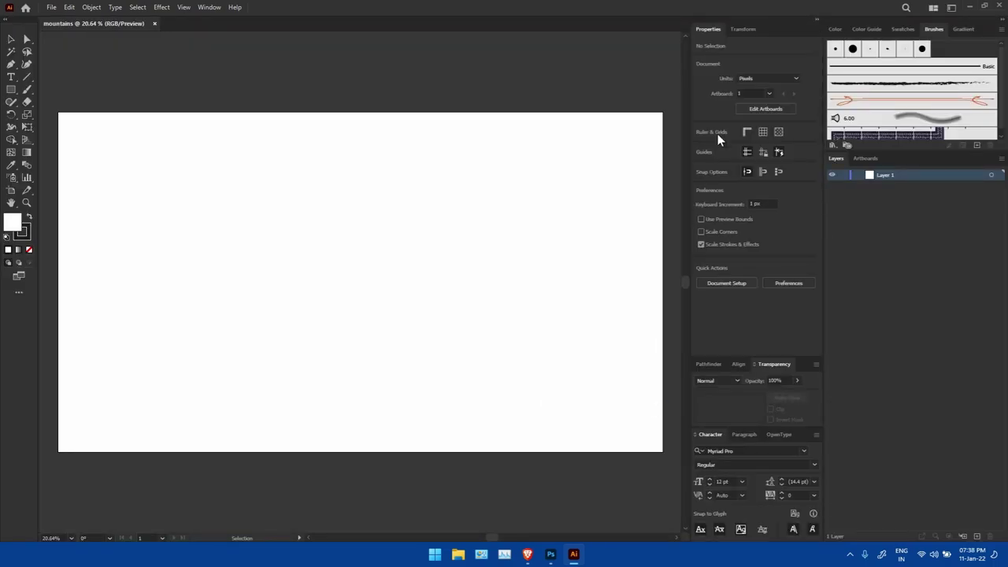
click(573, 553)
double_click(178, 386)
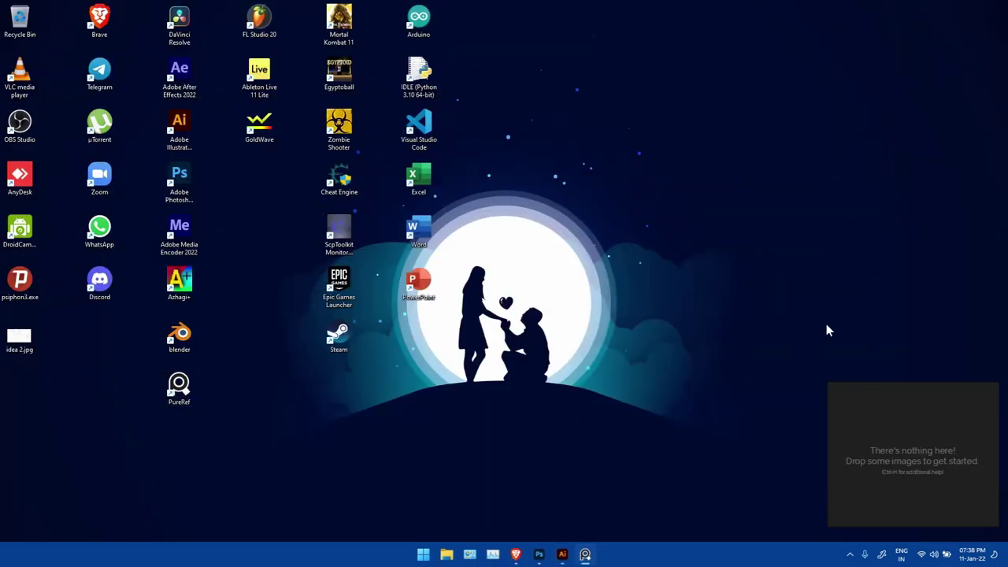
Step: Drop idea 2.jpg into PureRef, enlarge it, and park the board beside the Illustrator artboard
drag(914, 457, 915, 80)
drag(19, 337, 904, 87)
mouse_move(830, 150)
mouse_down()
mouse_move(772, 153)
mouse_move(856, 115)
mouse_up()
click(561, 554)
mouse_move(768, 2)
mouse_down()
mouse_move(763, 381)
mouse_move(828, 399)
mouse_up()
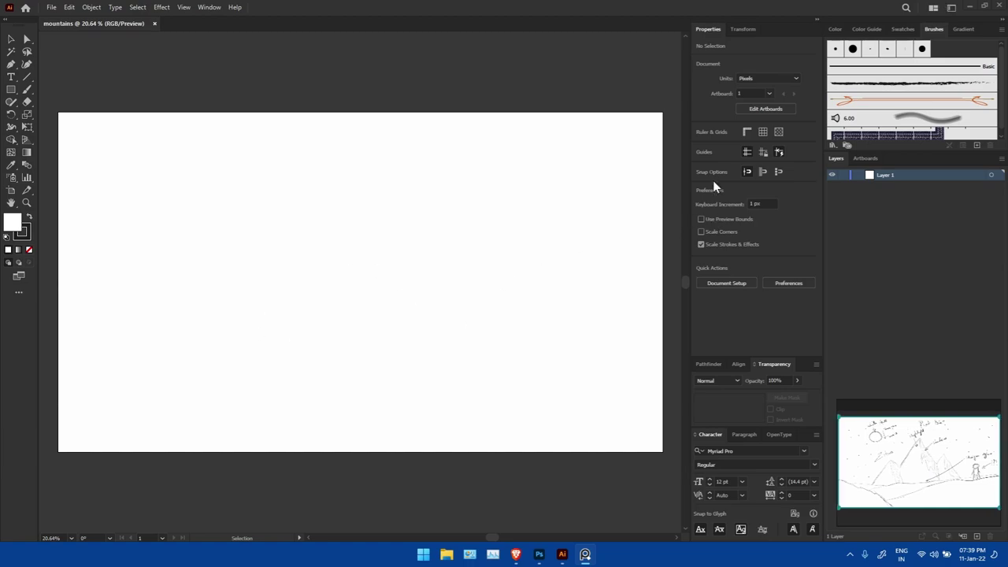
key(shift+F8)
Step: Set the stroke to None and the fill to bright pink #FF71FF
click(30, 248)
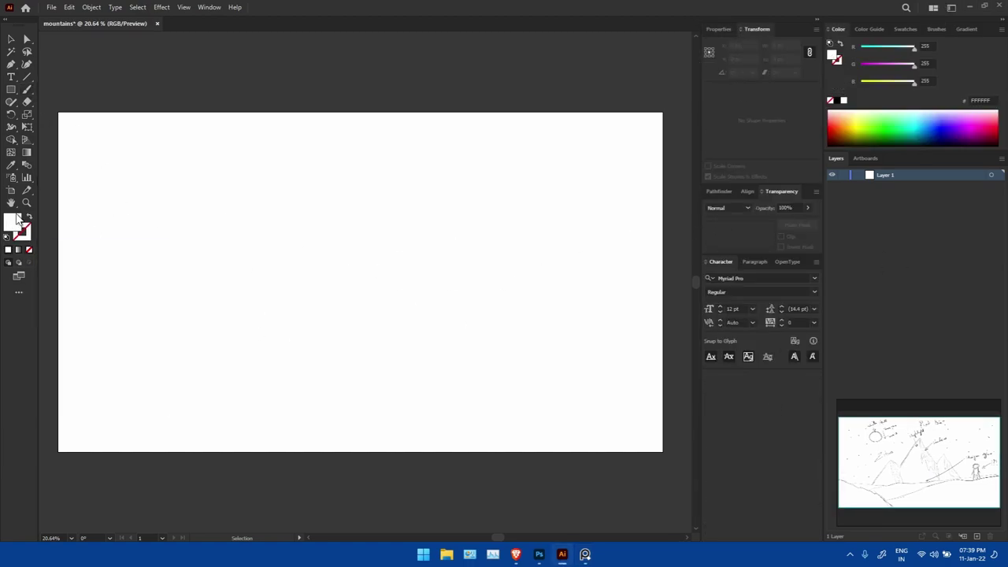
click(869, 29)
double_click(12, 223)
click(495, 203)
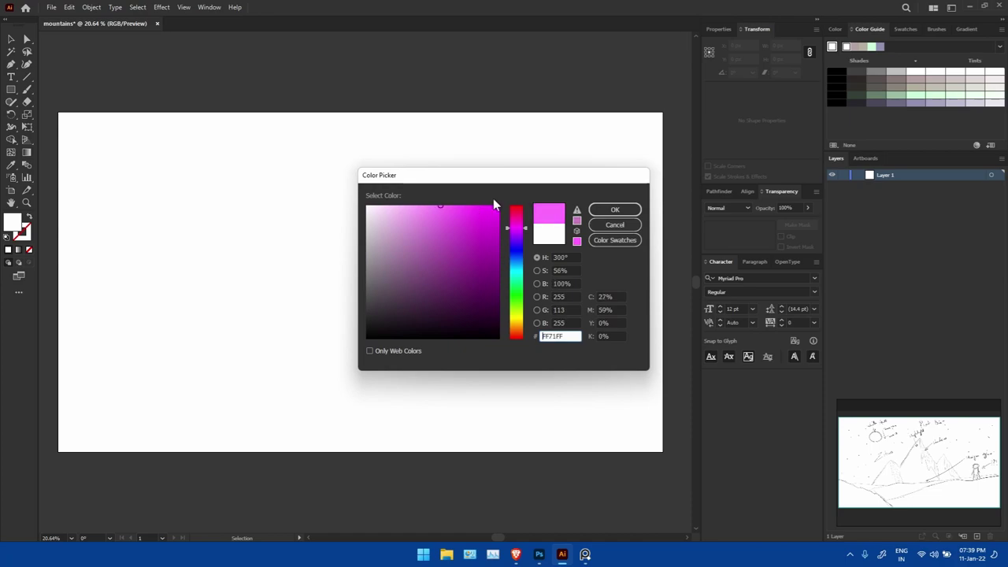
click(610, 209)
Step: Draw a 2560 × 1440 rectangle centred on the artboard and apply a gradient fill
click(11, 89)
click(492, 270)
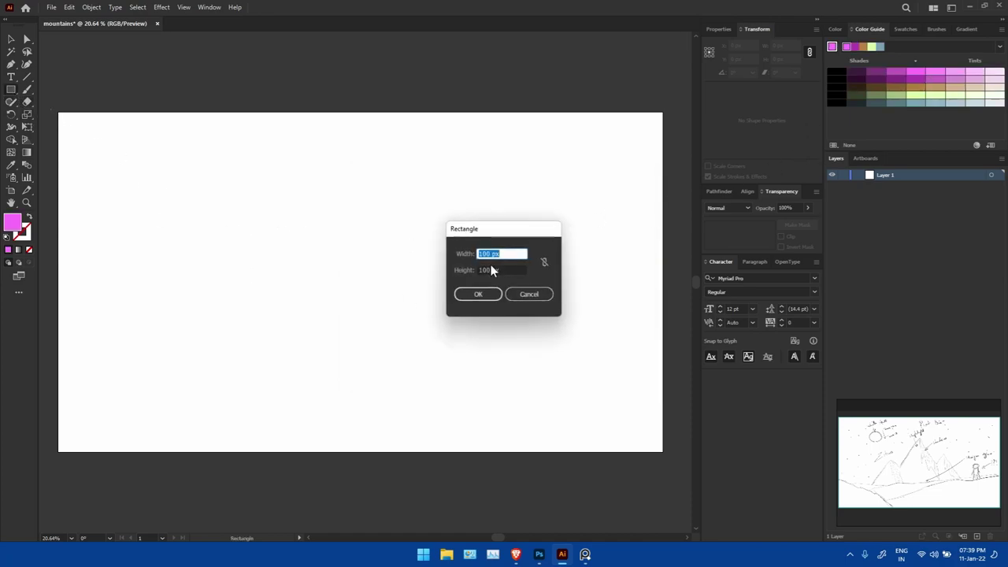
key(Tab)
text(1440)
key(Return)
click(747, 191)
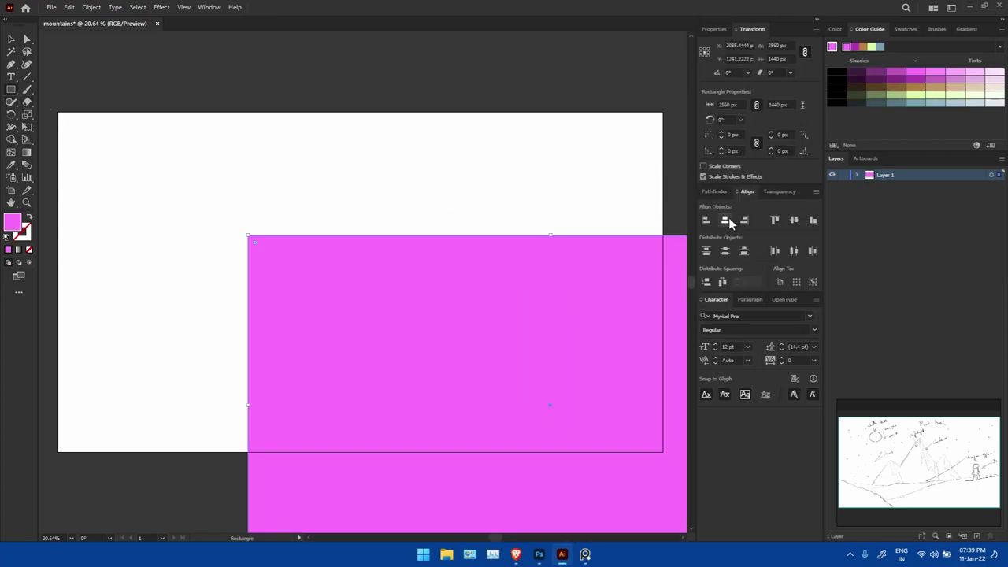
click(724, 219)
click(794, 220)
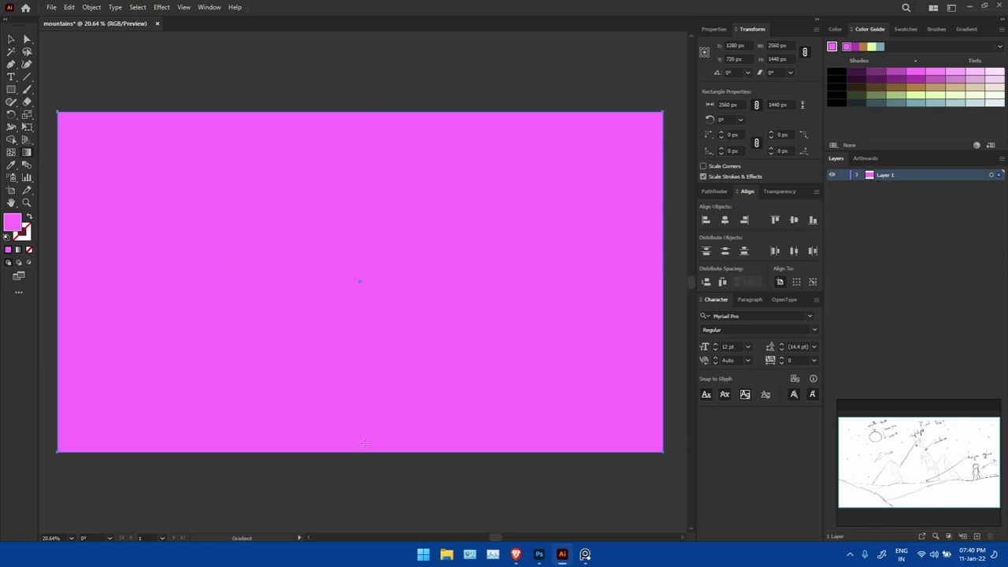
click(117, 328)
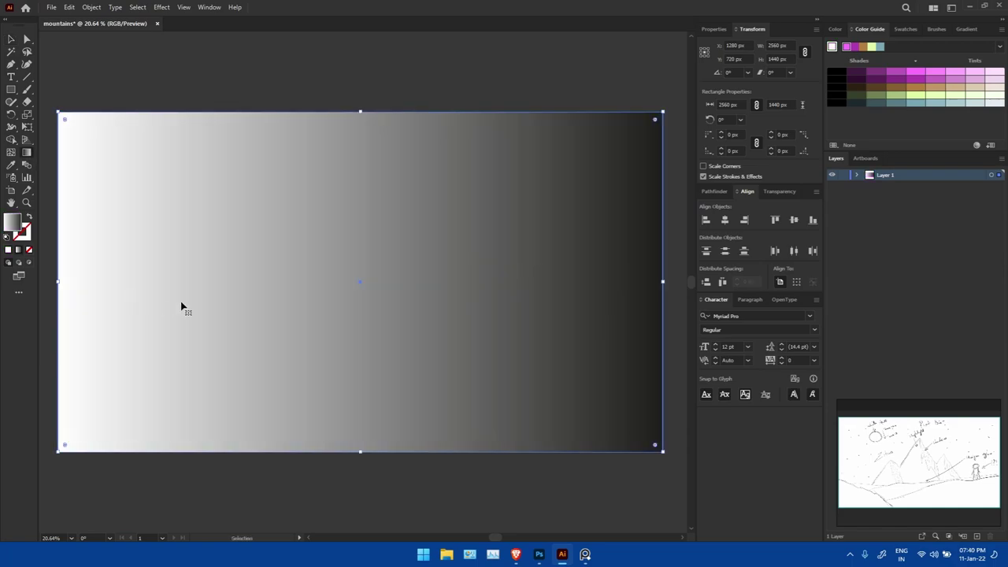
Step: Reapply a gradient fill to the rectangle and run it vertically from grey to white
key(ctrl+z)
right_click(348, 286)
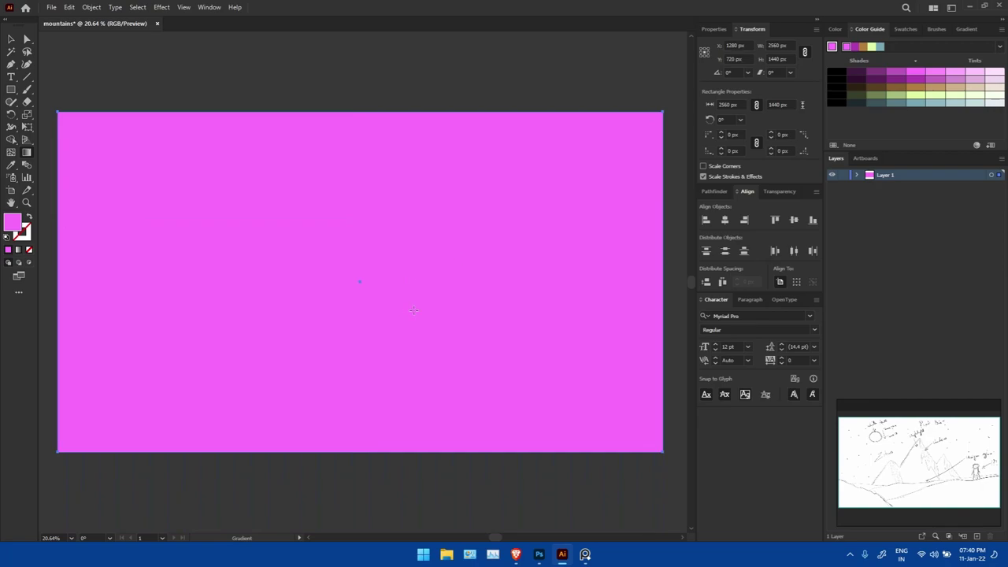
click(269, 252)
drag(90, 300, 430, 281)
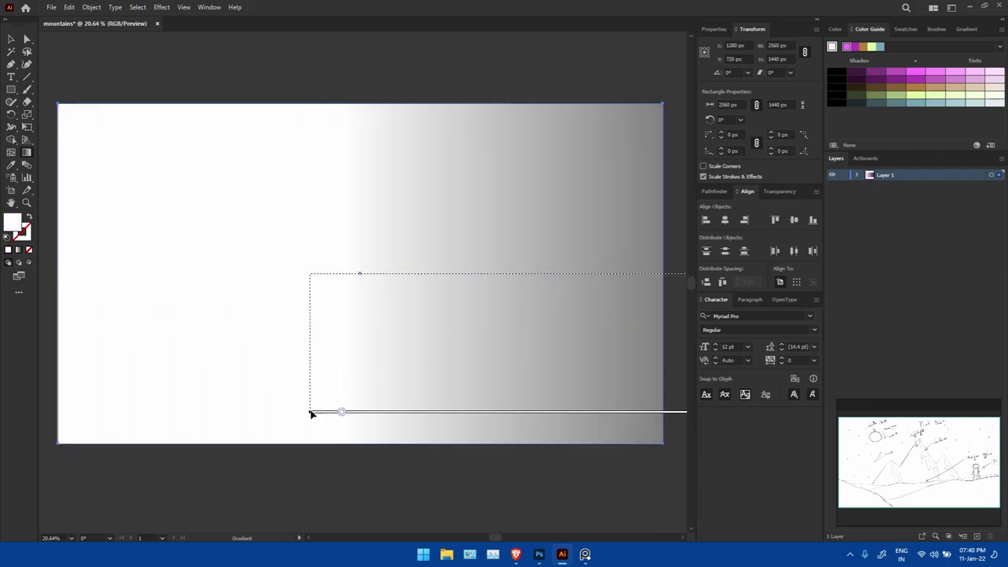
mouse_move(101, 119)
mouse_down()
mouse_move(638, 46)
mouse_move(430, 252)
mouse_up()
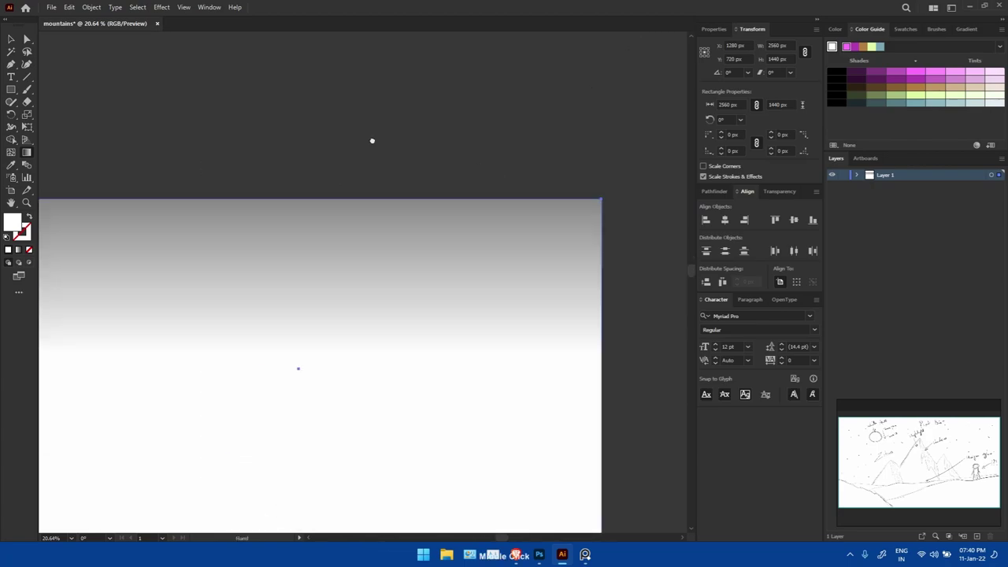
mouse_move(371, 140)
mouse_down()
mouse_move(338, 304)
mouse_move(340, 409)
mouse_up()
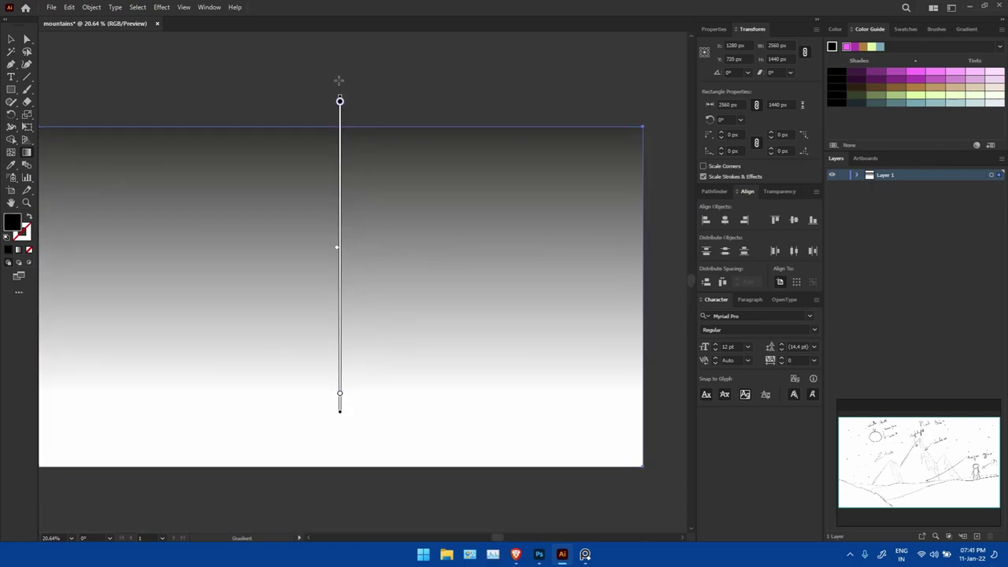
Step: Make the gradient radial from artboard top to bottom, widen it to darken corners, use RGB
click(967, 30)
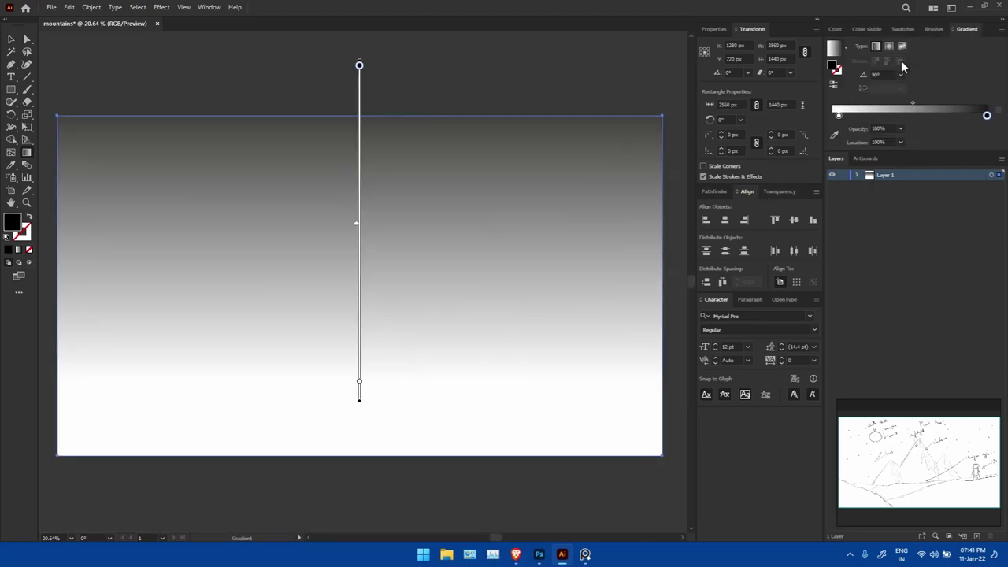
click(888, 46)
drag(363, 39, 356, 475)
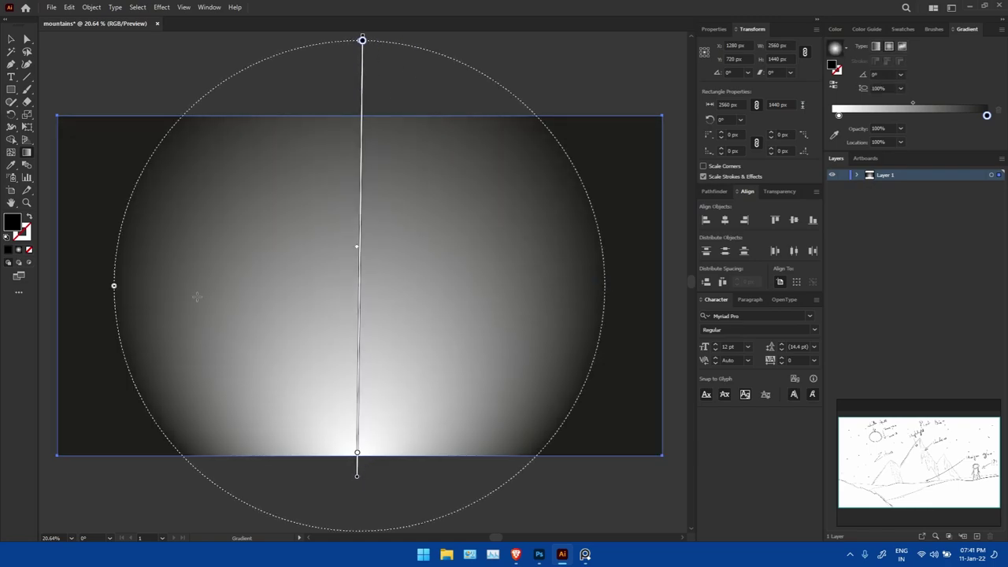
drag(113, 286, 69, 286)
right_click(913, 78)
click(908, 79)
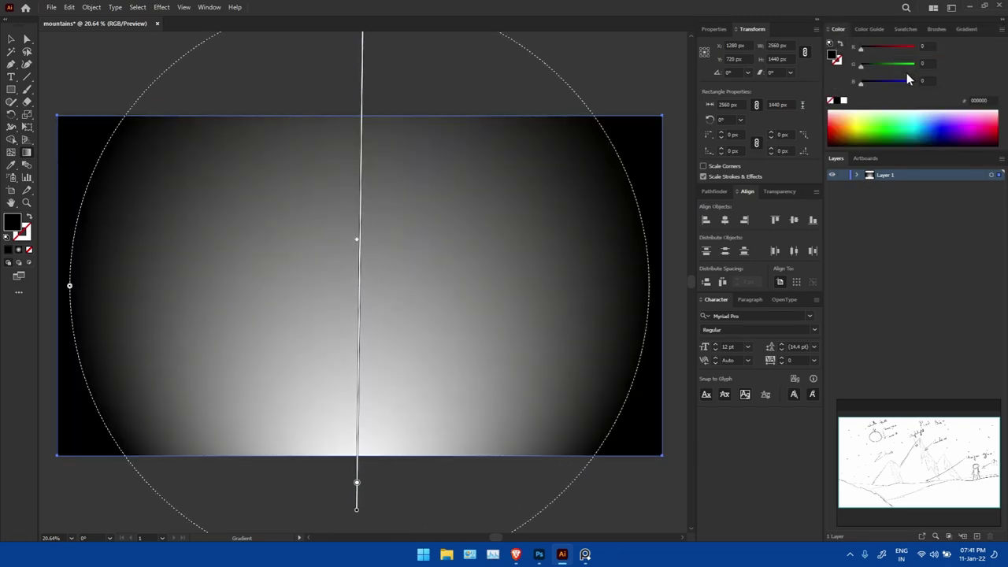
click(869, 29)
click(516, 554)
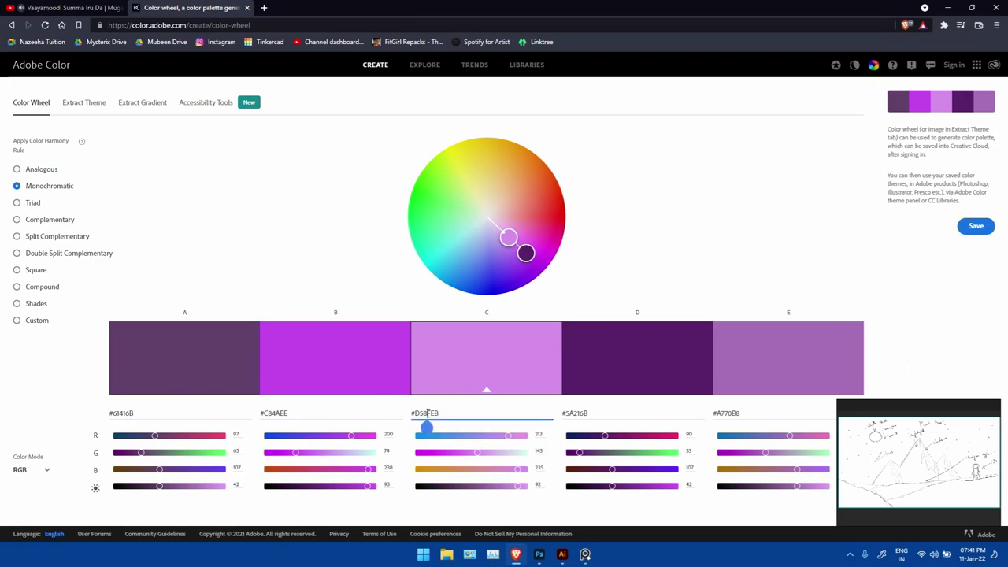
Step: Open the colour settings of a background gradient stop in Illustrator
click(562, 554)
click(967, 29)
double_click(832, 116)
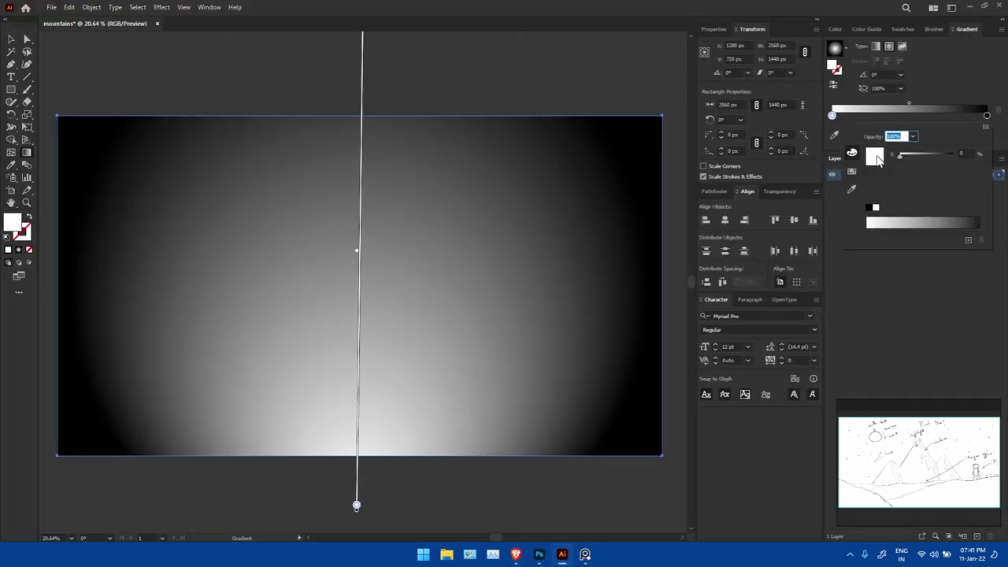
double_click(13, 223)
click(612, 210)
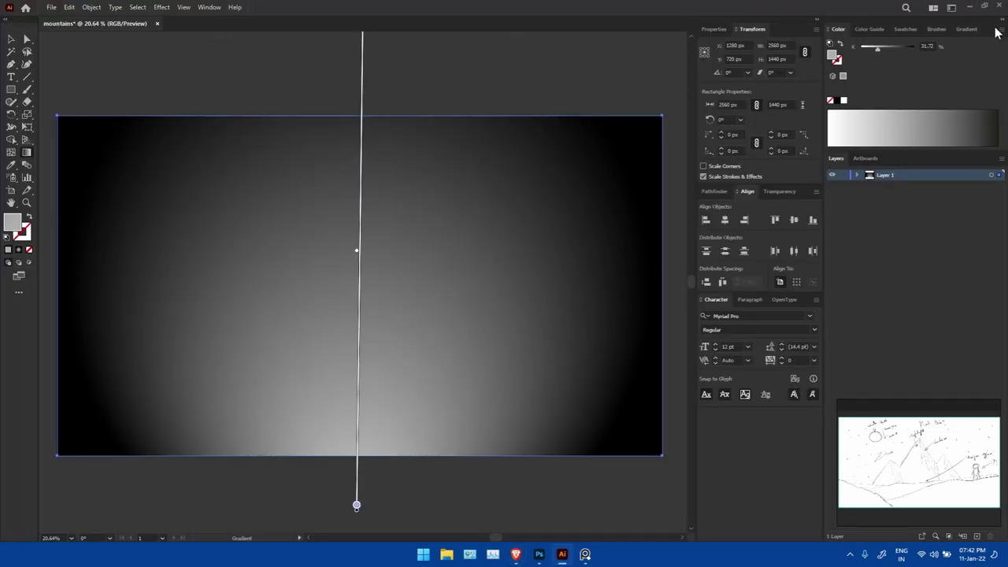
Step: Copy lilac #A770B8 from Adobe Color and paste it into a gradient stop
key(alt+Tab)
right_click(762, 411)
click(711, 397)
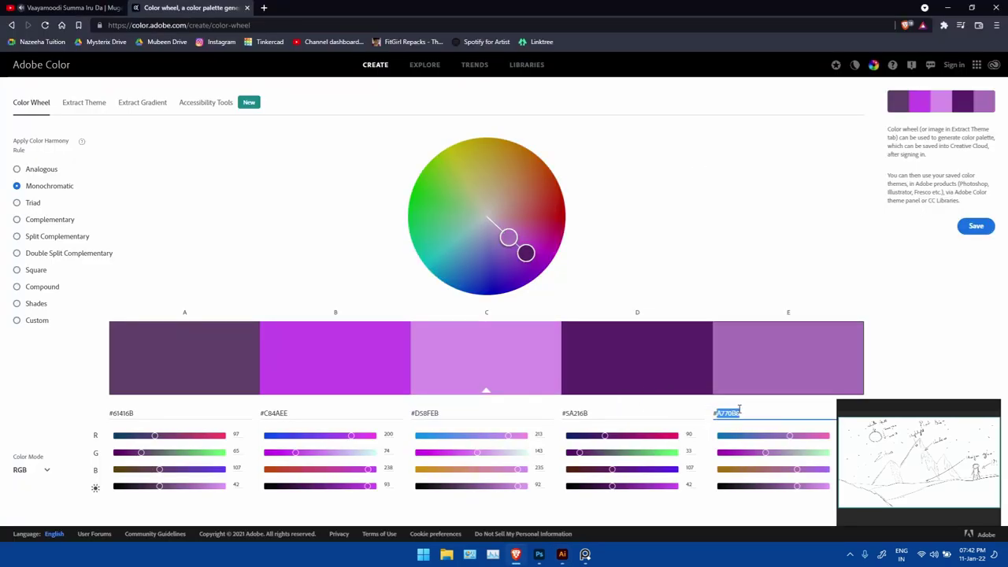
key(alt+Tab)
click(967, 29)
double_click(987, 116)
double_click(874, 156)
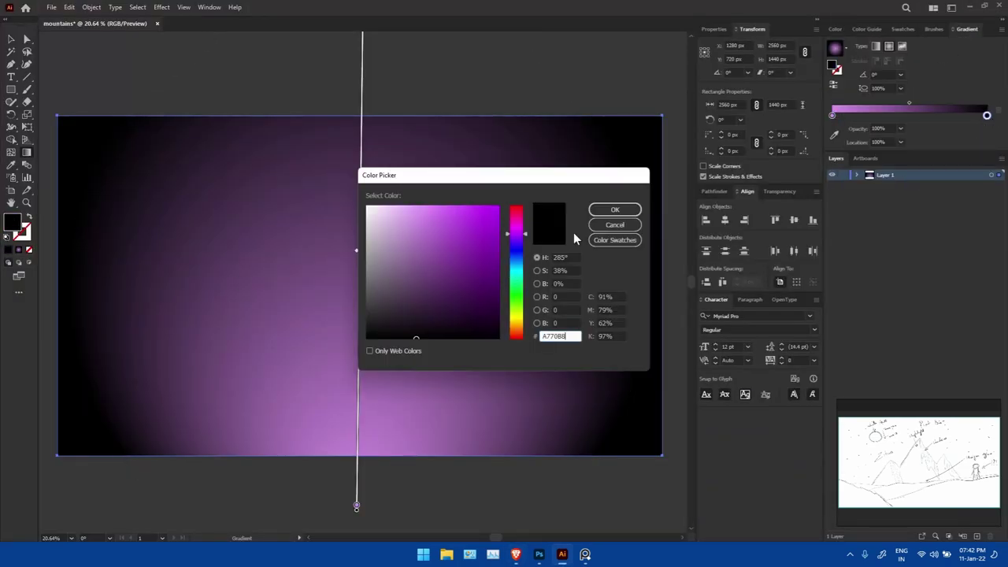
key(ctrl+v)
click(612, 209)
Step: Set the outer gradient stop to dark purple and enlarge the radial gradient for an even glow
double_click(986, 115)
double_click(874, 156)
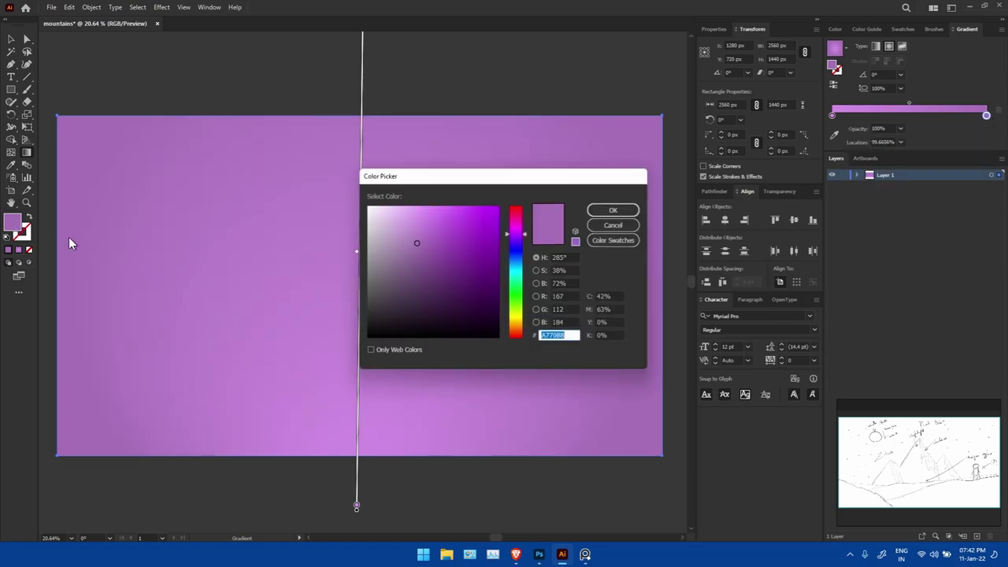
text(5A3568)
click(612, 210)
double_click(12, 223)
click(614, 209)
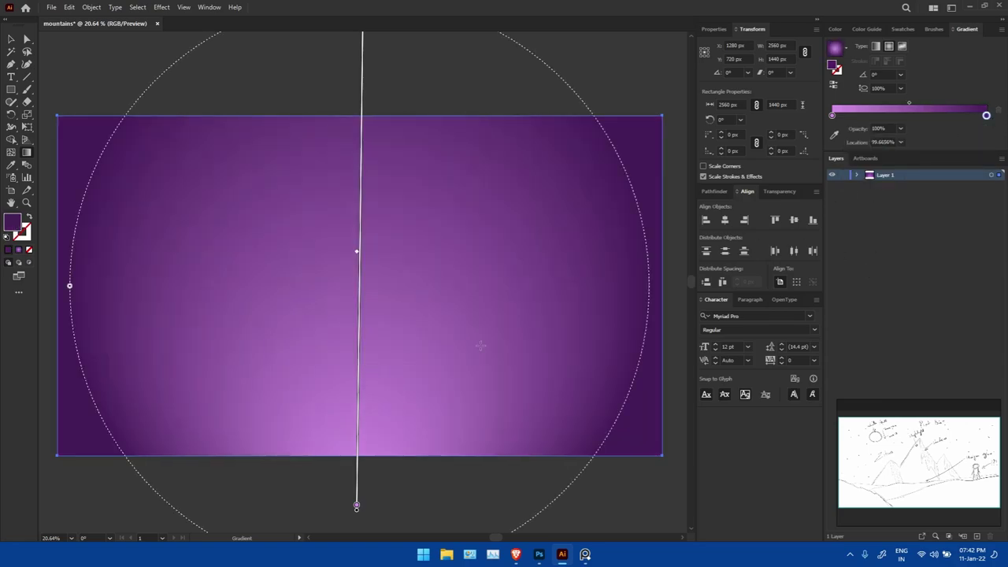
drag(60, 288, 493, 105)
Step: Lock the background layer renamed BG and add a new layer named Artwork
key(ctrl+2)
click(976, 536)
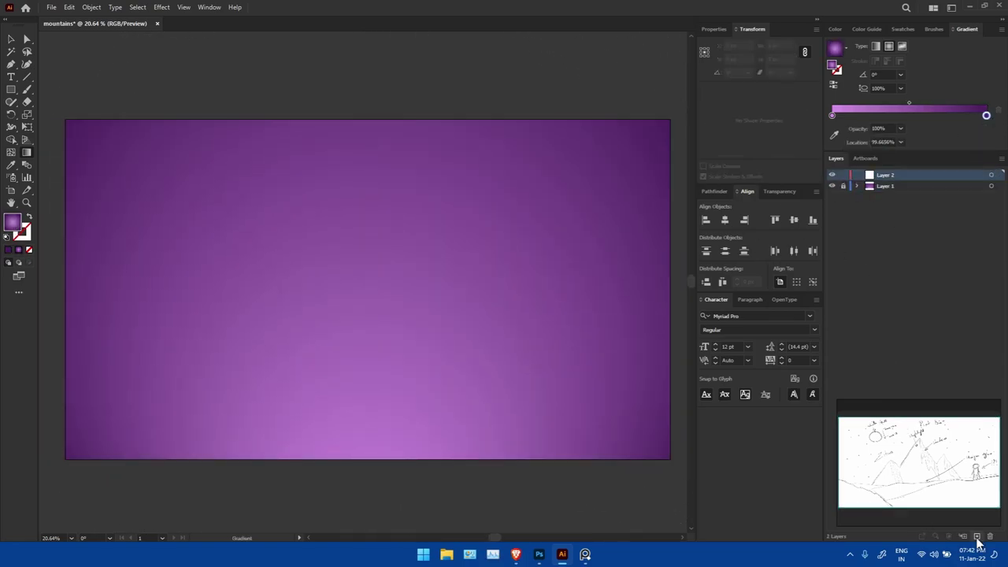
double_click(885, 186)
text(BG)
key(Return)
double_click(885, 174)
key(Return)
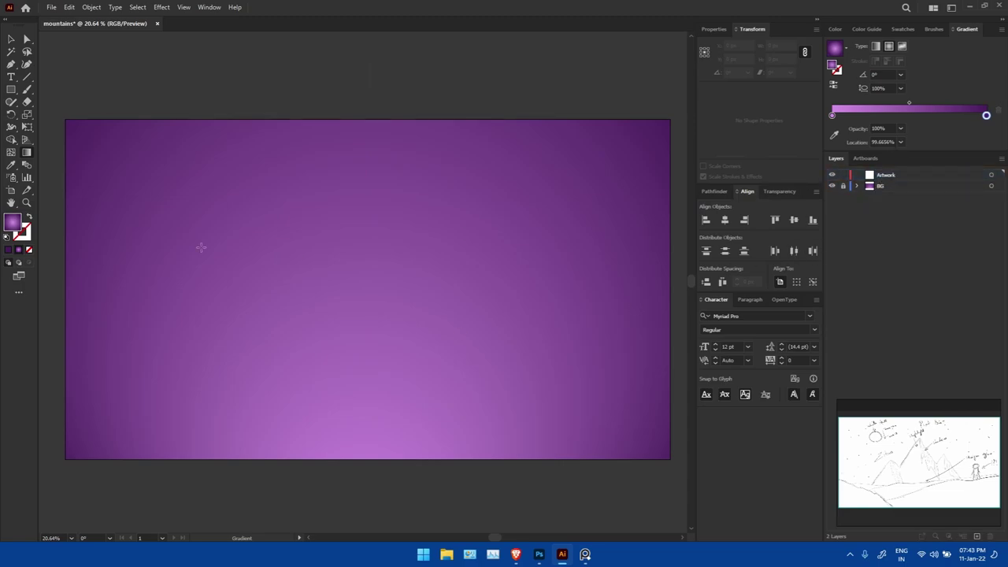
Step: Begin outlining a mountain with the Pen tool, placing its first three anchors
click(11, 89)
key(p)
scroll(536, 241, left, 5)
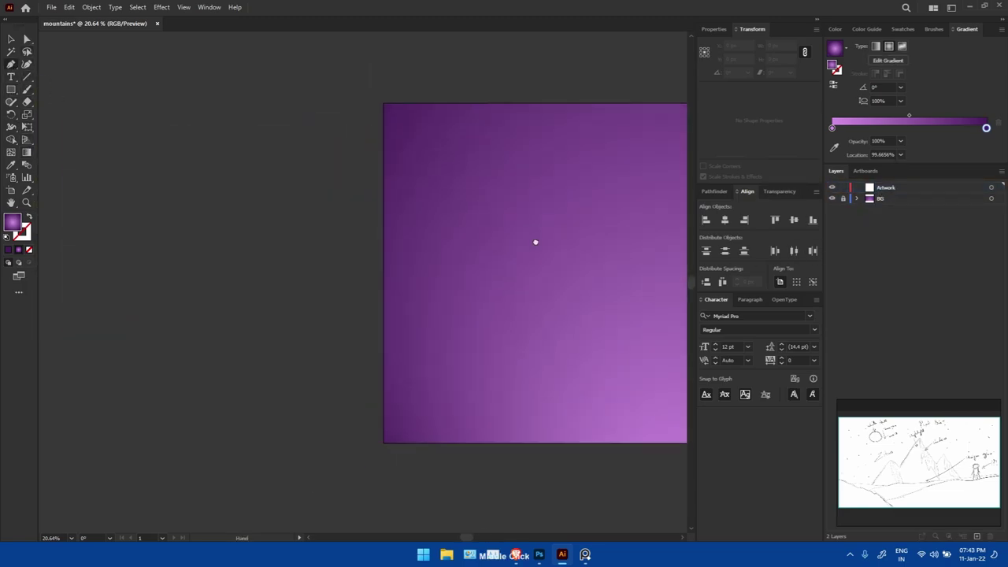
scroll(535, 241, left, 3)
click(161, 334)
click(228, 153)
click(276, 124)
Step: Finish the first mountain outline by adding its base anchors and closing the path
click(304, 234)
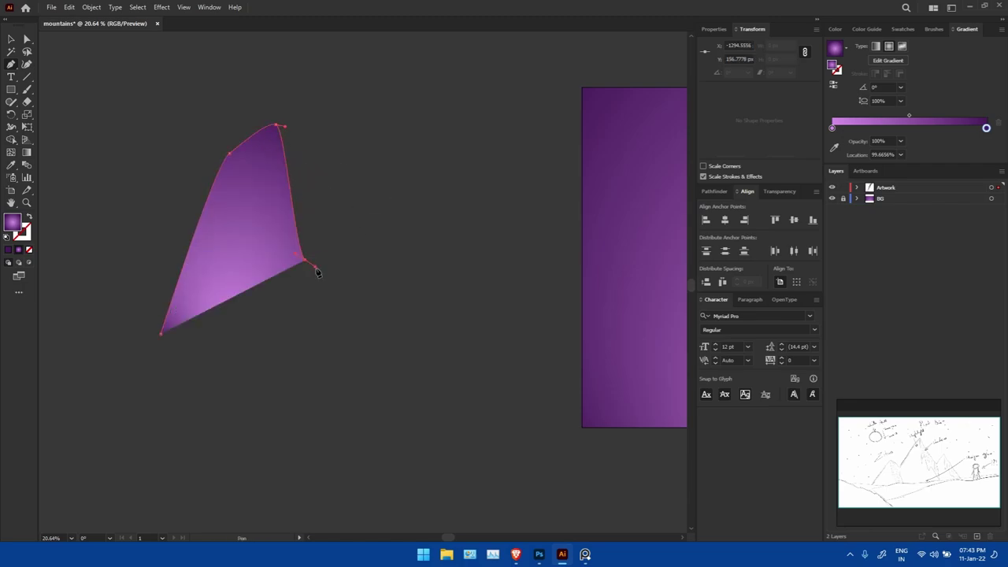
click(346, 334)
click(161, 333)
scroll(295, 202, right, 3)
scroll(296, 202, up, 1)
Step: Draw the second, taller mountain as a closed Pen path from its peak
click(298, 58)
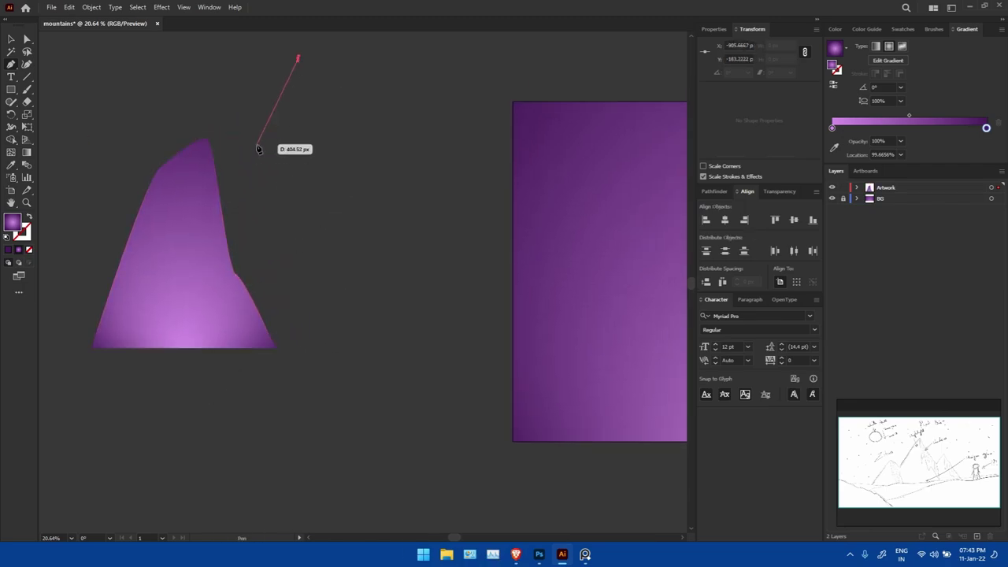
click(238, 123)
click(219, 226)
click(188, 346)
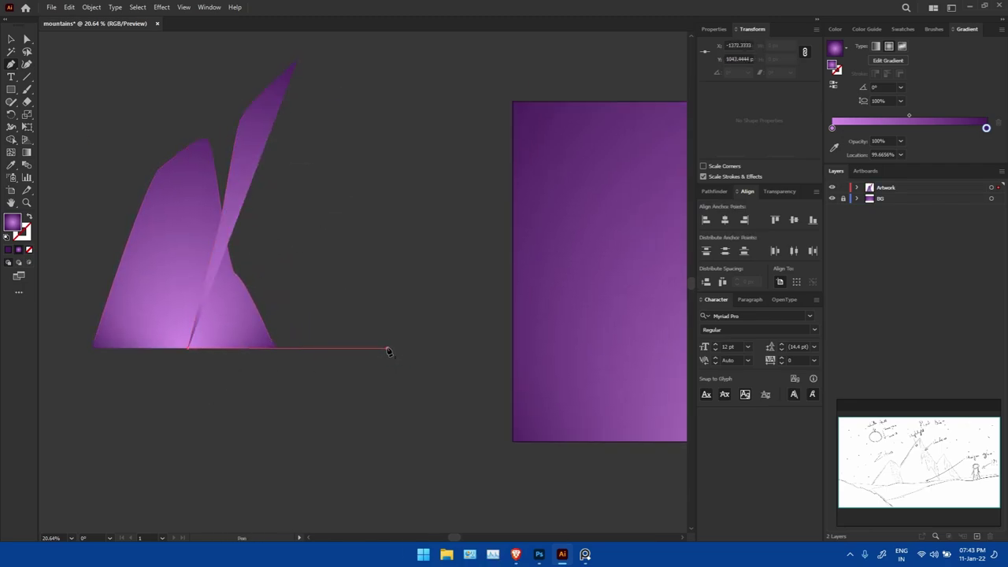
click(386, 349)
click(378, 189)
click(312, 77)
click(298, 59)
scroll(287, 167, right, 3)
scroll(287, 168, right, 3)
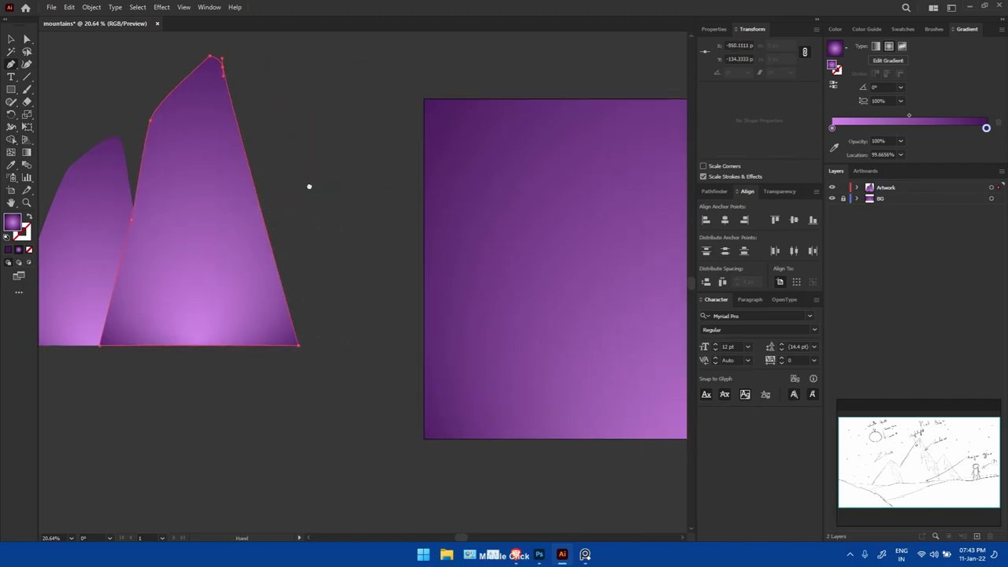
Step: Draw the third mountain as a closed path overlapping the others
click(277, 97)
click(241, 226)
click(227, 305)
click(252, 343)
click(344, 344)
click(388, 331)
click(390, 270)
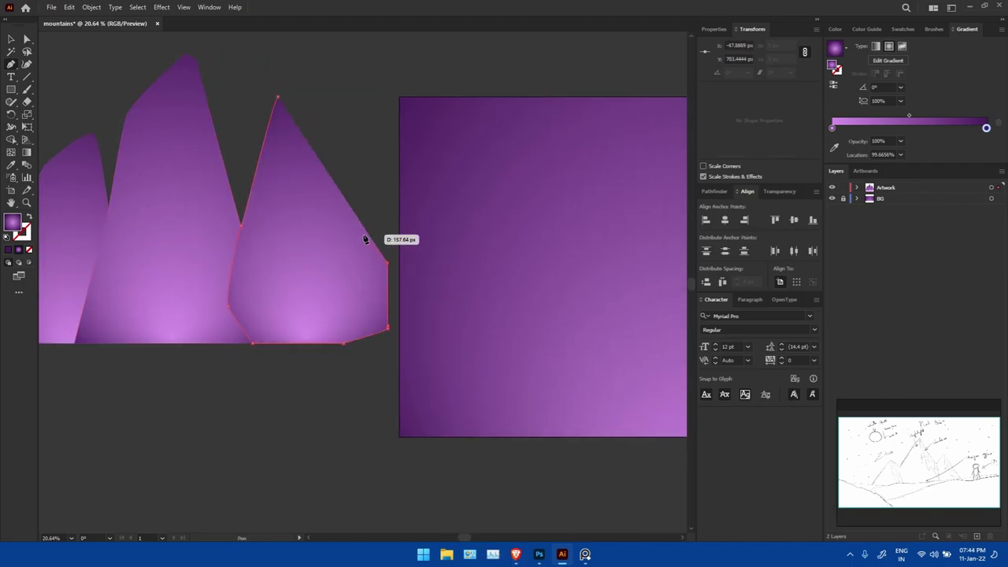
click(347, 204)
click(329, 136)
Step: Send the third mountain backward behind the other peaks
click(292, 85)
click(277, 98)
right_click(334, 266)
mouse_move(376, 446)
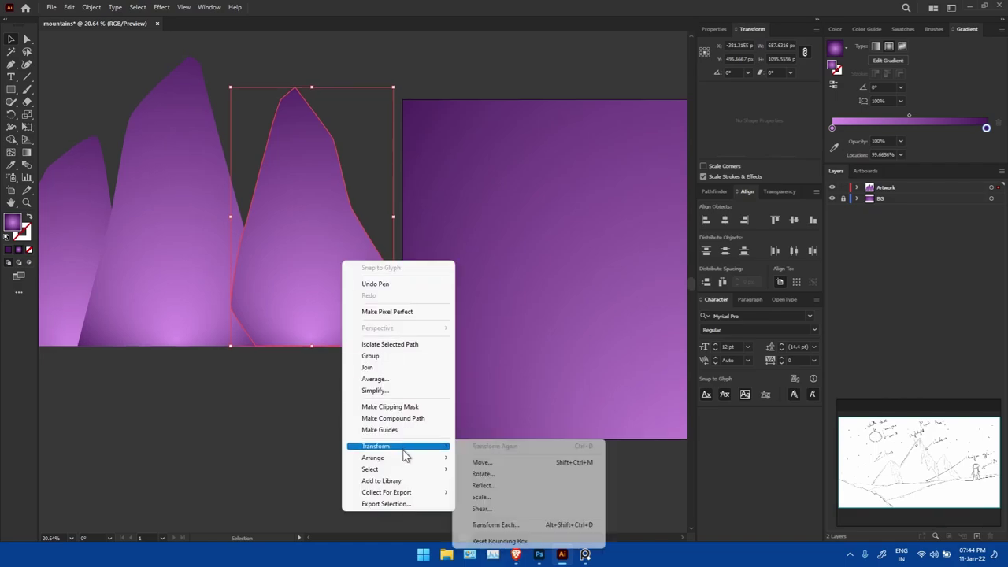
click(473, 479)
Step: Fill all three mountains white and group them
key(ctrl+a)
double_click(12, 222)
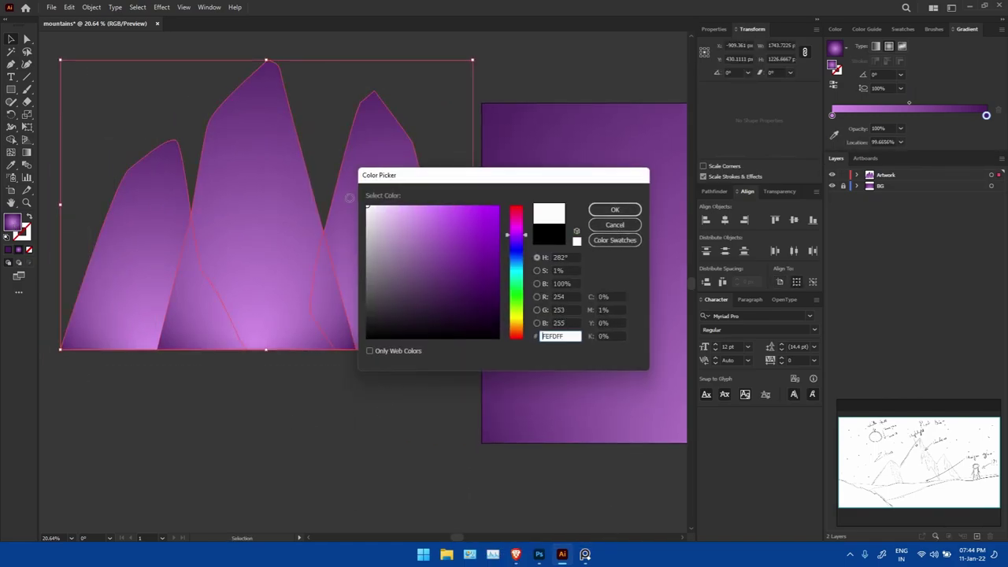
click(600, 209)
key(ctrl+a)
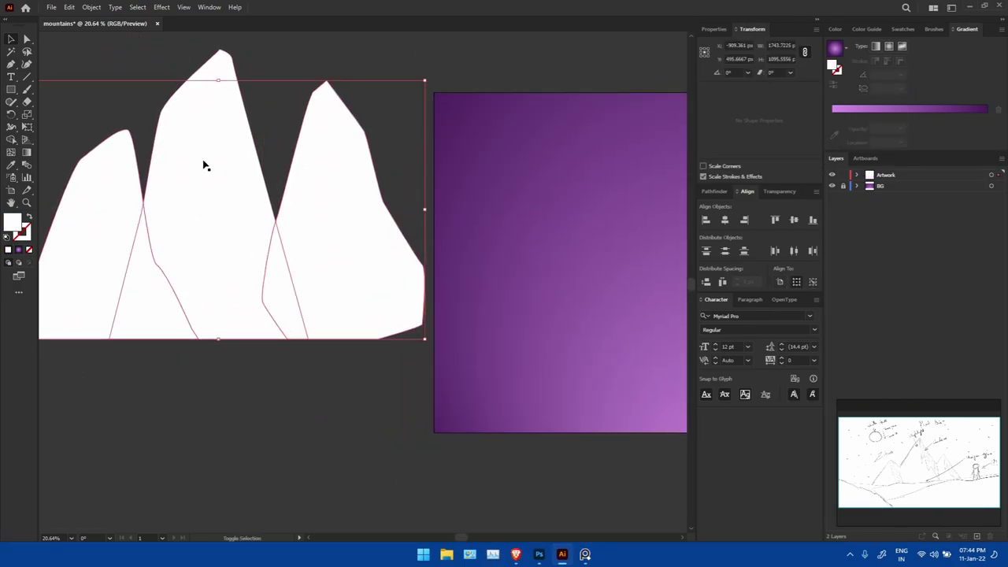
key(ctrl+g)
Step: Centre the mountain group on the purple artboard and set its opacity to 34%
drag(202, 243, 706, 265)
click(724, 219)
click(794, 219)
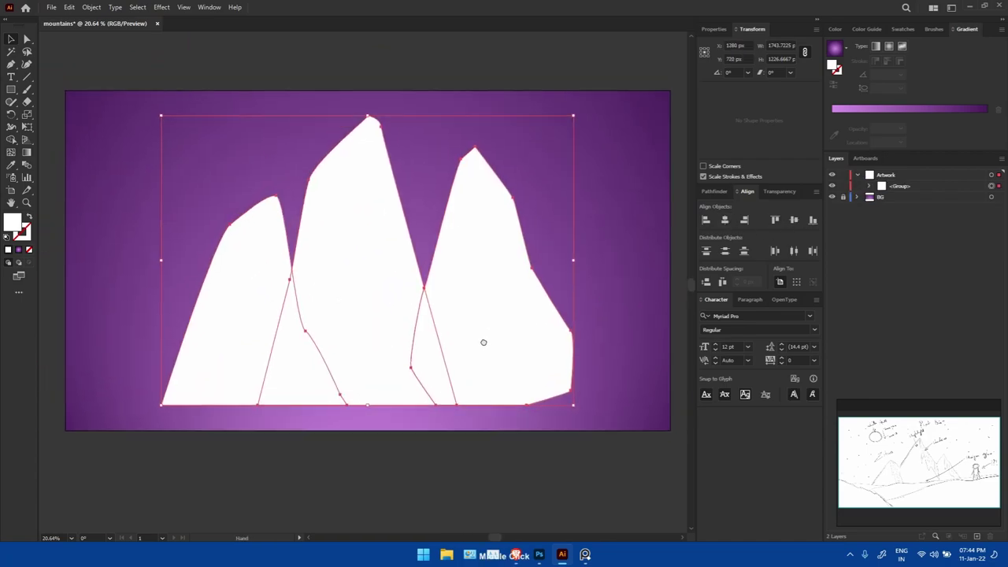
click(780, 191)
drag(798, 221, 789, 222)
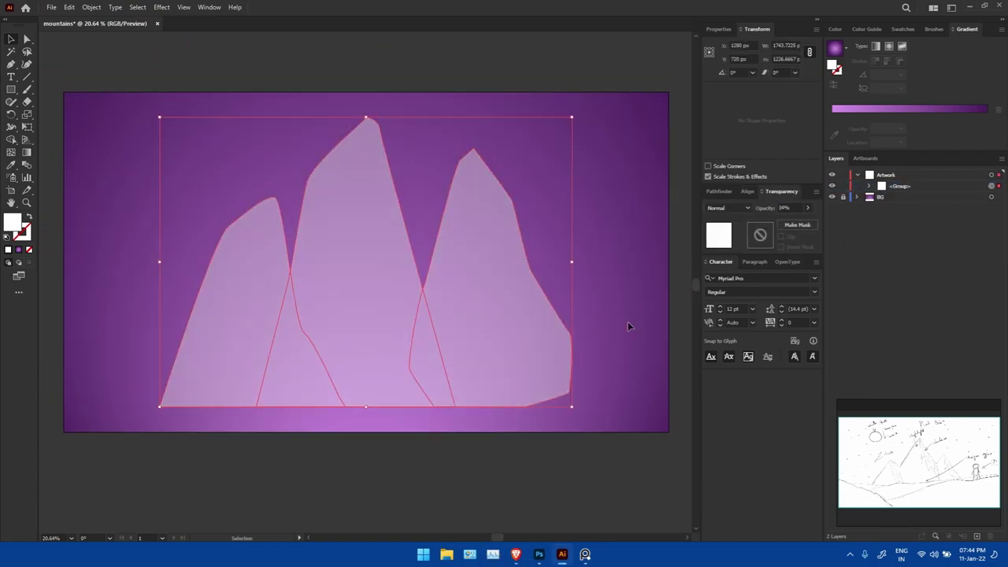
click(628, 322)
Step: Draw two white hill shapes along the bottom and send the second one back twice
mouse_move(62, 316)
mouse_down()
mouse_move(241, 355)
mouse_move(322, 439)
mouse_move(85, 315)
mouse_up()
drag(376, 460, 672, 466)
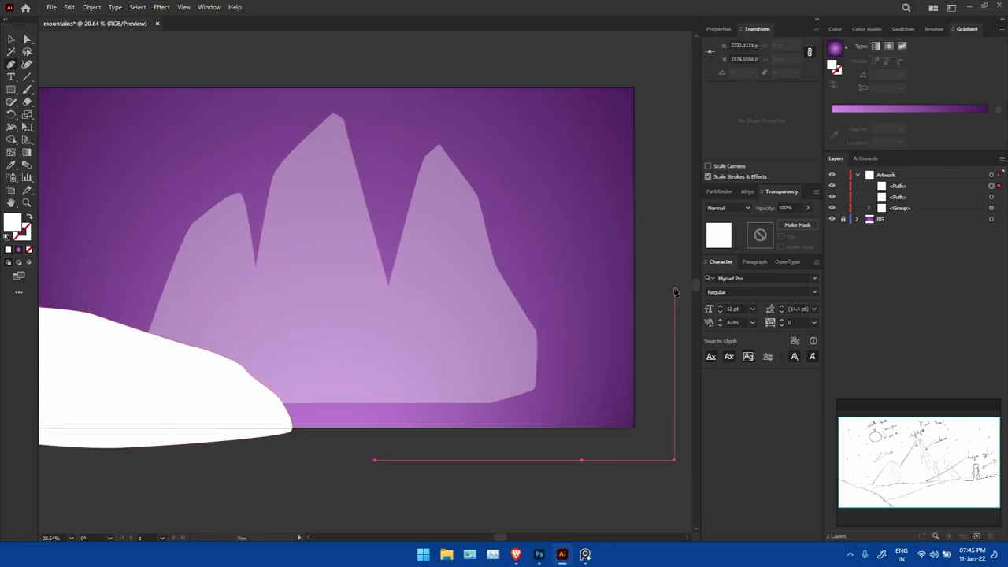
mouse_move(674, 293)
mouse_down()
mouse_move(396, 412)
mouse_move(229, 398)
mouse_move(378, 465)
mouse_up()
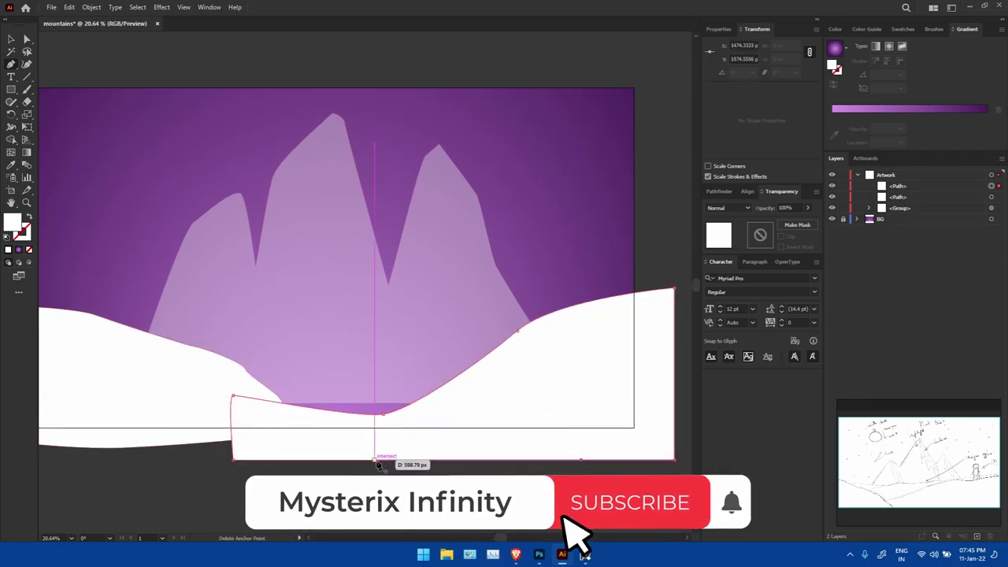
right_click(638, 89)
mouse_move(668, 286)
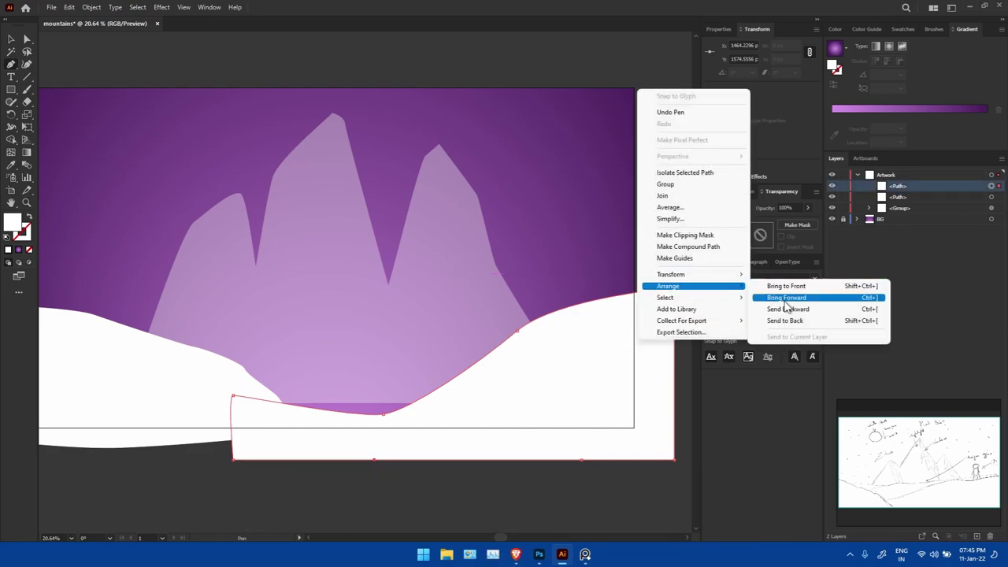
click(788, 309)
right_click(622, 340)
click(775, 309)
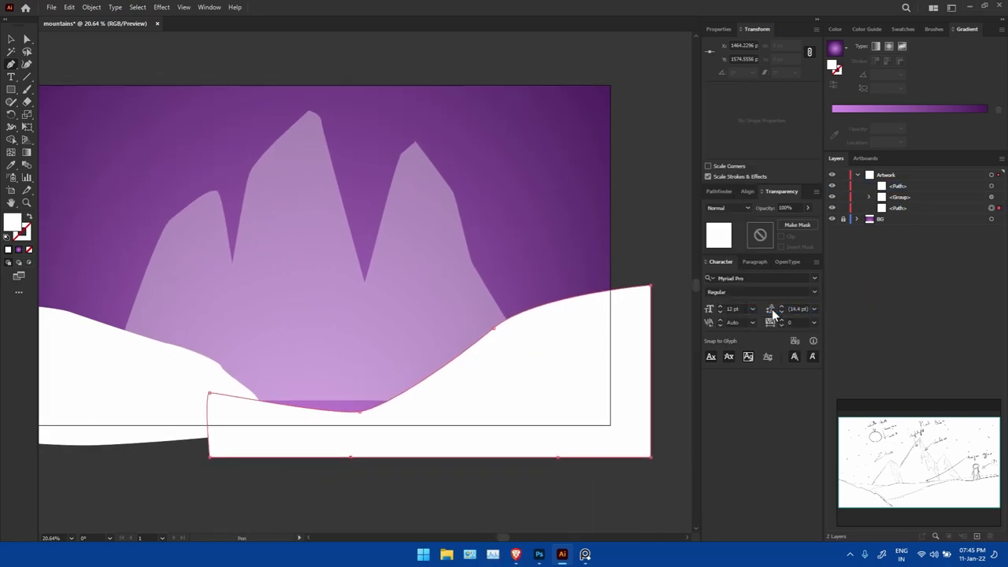
Step: Draw a new curved white hill path on the left side
click(136, 370)
drag(252, 325, 286, 324)
drag(388, 375, 424, 385)
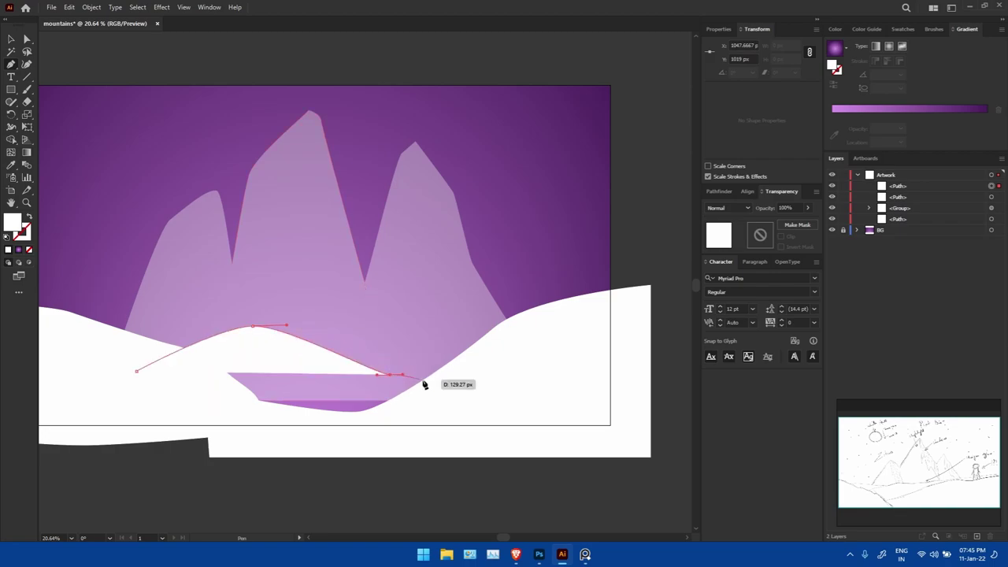
click(478, 392)
click(307, 450)
click(126, 385)
click(136, 371)
Step: Move the new hill behind the mountains and drop the mountain group to the bottom in Layers
right_click(307, 375)
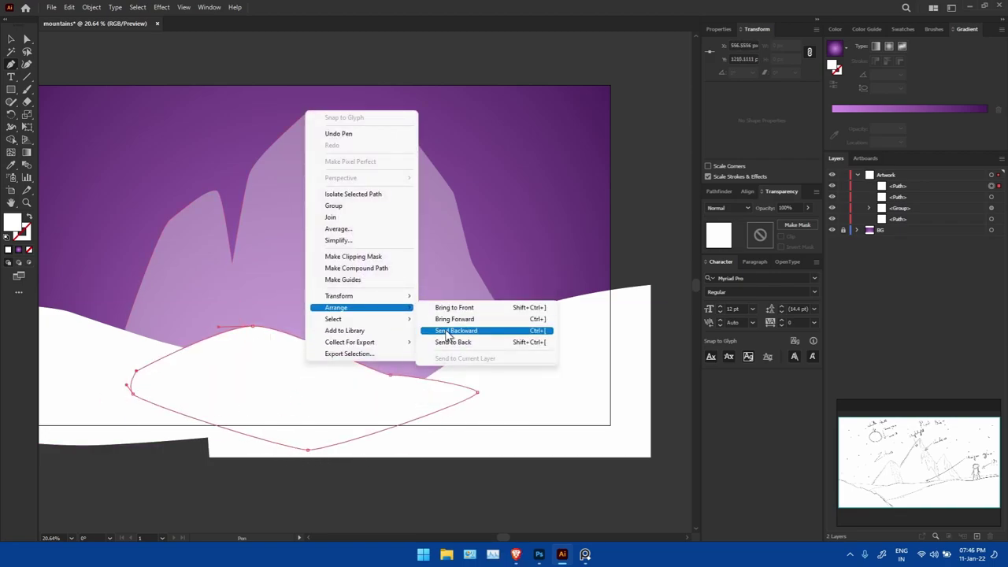
click(447, 331)
right_click(292, 370)
click(430, 327)
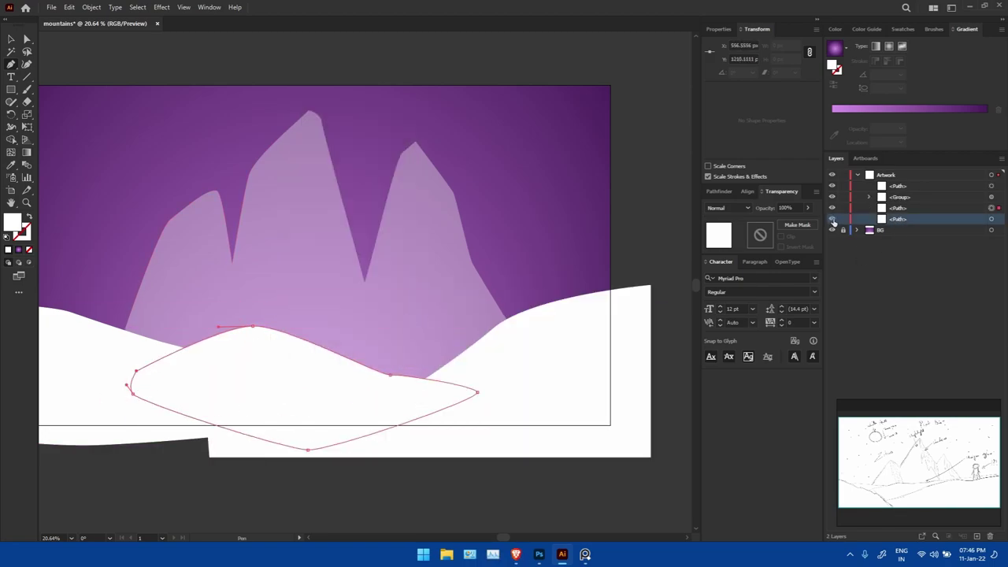
drag(899, 196, 899, 223)
Step: Draw another hill outline across the snow and place it just above the mountain group in Layers
mouse_move(501, 284)
mouse_down()
mouse_move(545, 298)
mouse_move(545, 309)
mouse_up()
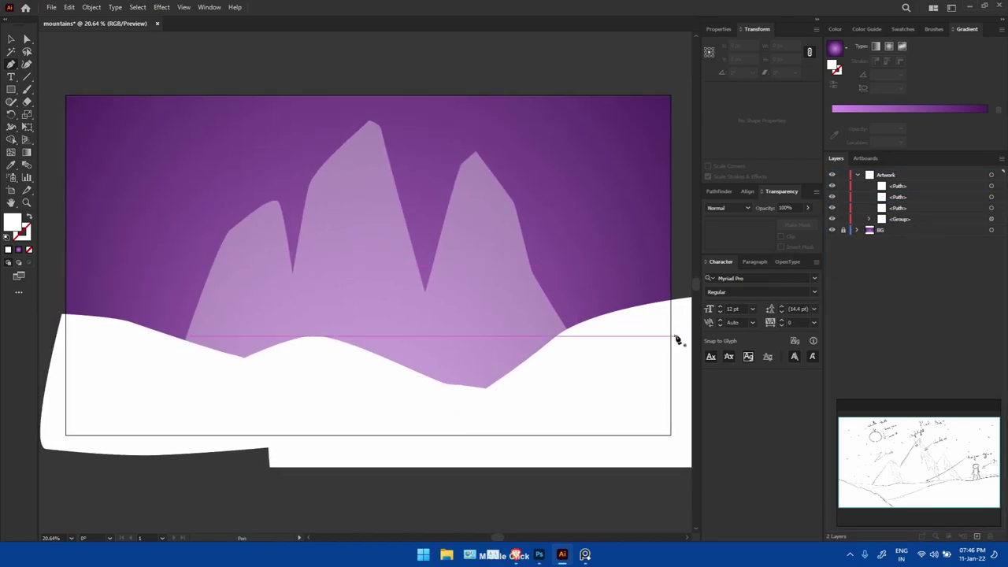
click(682, 341)
click(561, 333)
click(439, 344)
click(326, 353)
click(103, 391)
click(410, 412)
click(561, 409)
click(684, 364)
click(682, 340)
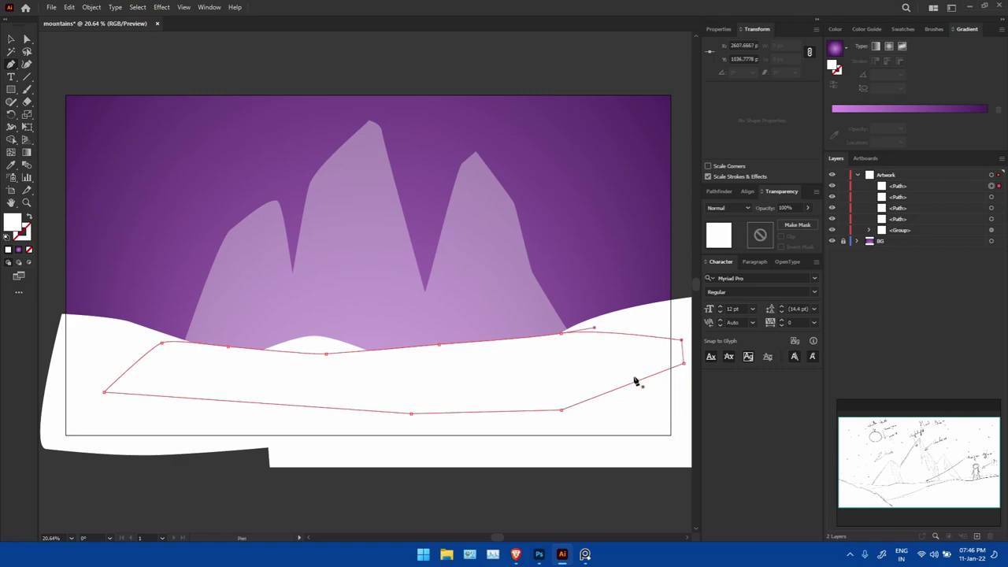
drag(898, 192, 958, 234)
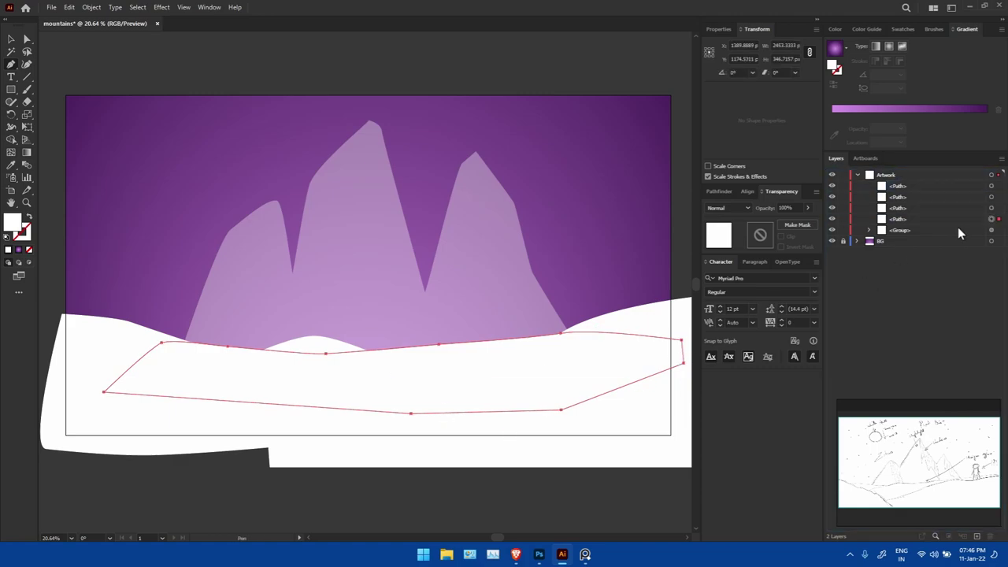
Step: Recolour the left snow hill with a purple fill
click(26, 39)
click(157, 378)
double_click(12, 223)
click(475, 308)
click(605, 207)
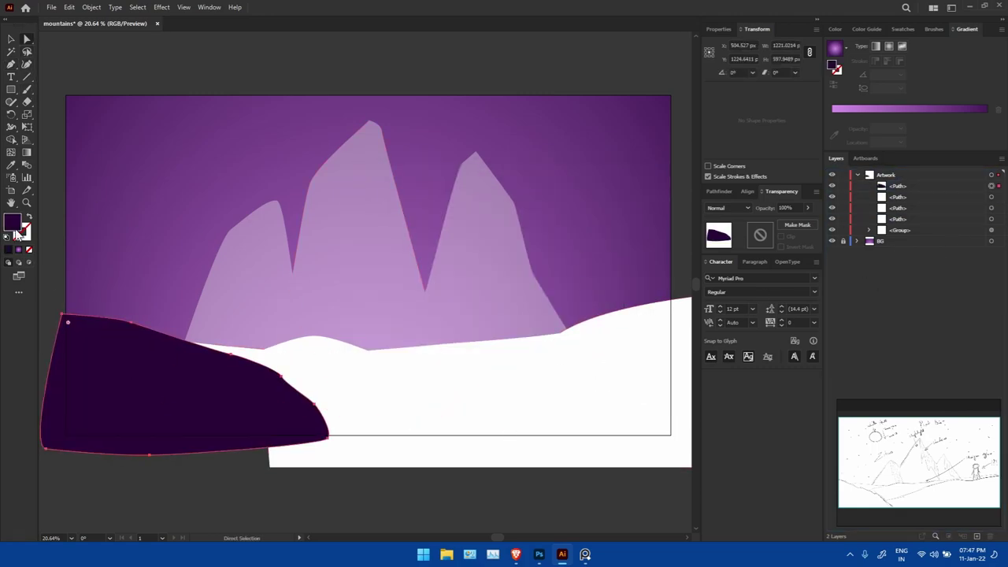
double_click(11, 223)
click(606, 207)
click(355, 449)
Step: Give the right snow hill a darker purple fill
double_click(12, 222)
key(Return)
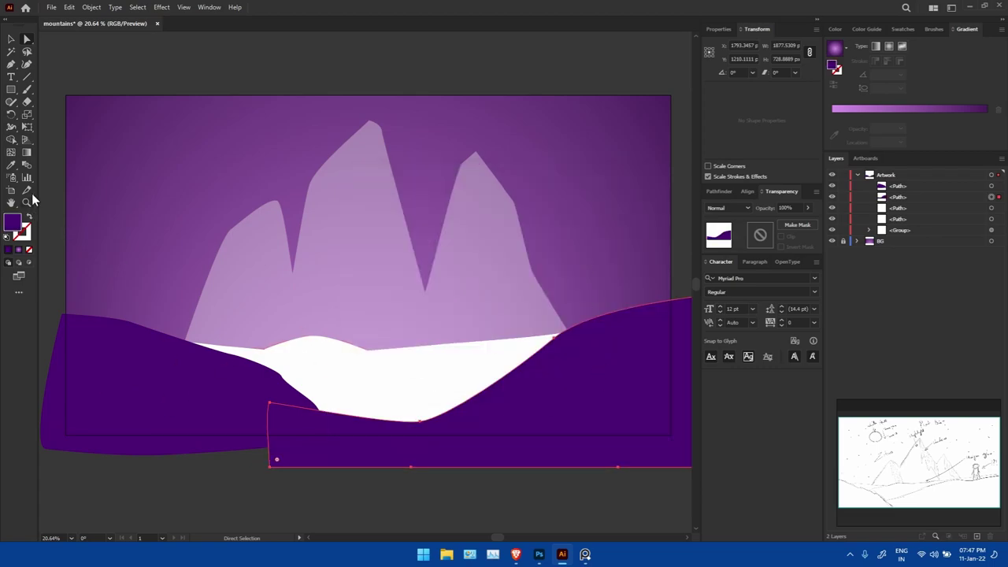
double_click(11, 223)
click(488, 296)
click(607, 210)
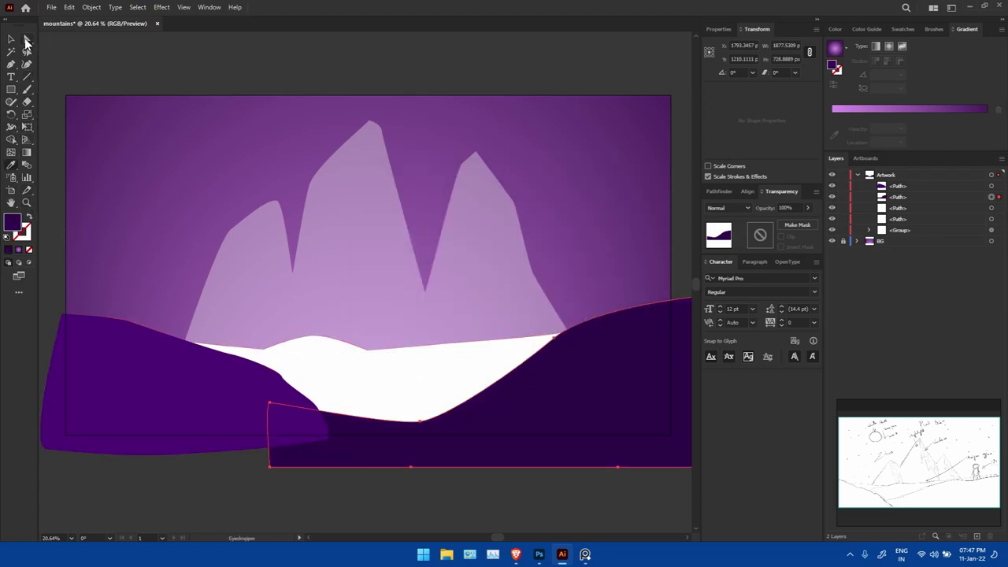
Step: Fill the remaining white snow shape and the wider lower hill with very dark purple
click(11, 39)
click(363, 378)
double_click(12, 223)
click(488, 314)
click(615, 209)
click(432, 315)
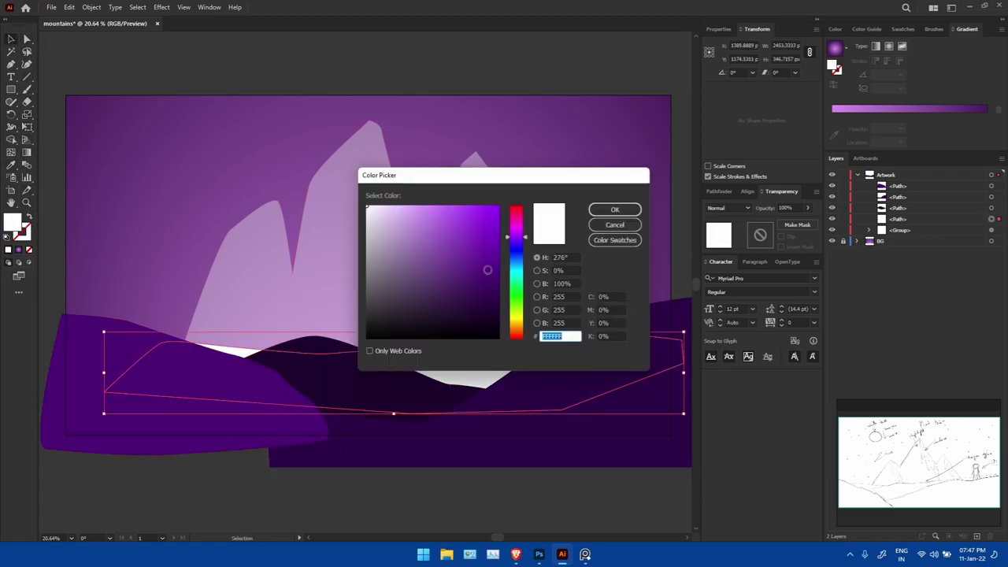
double_click(12, 223)
click(448, 320)
key(Return)
Step: Check the recoloured lower-right hill, mountains and background by selecting each
click(387, 451)
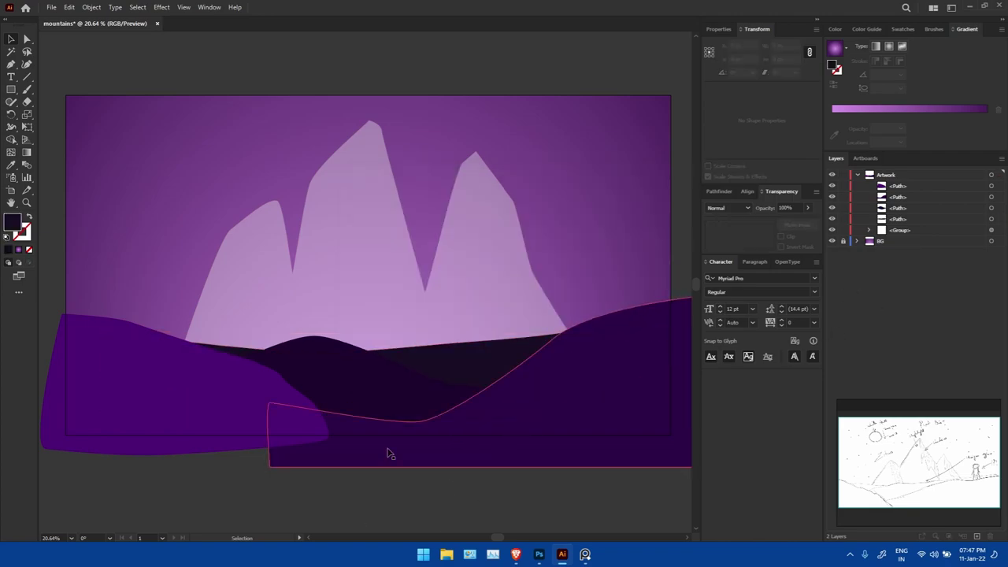
click(384, 519)
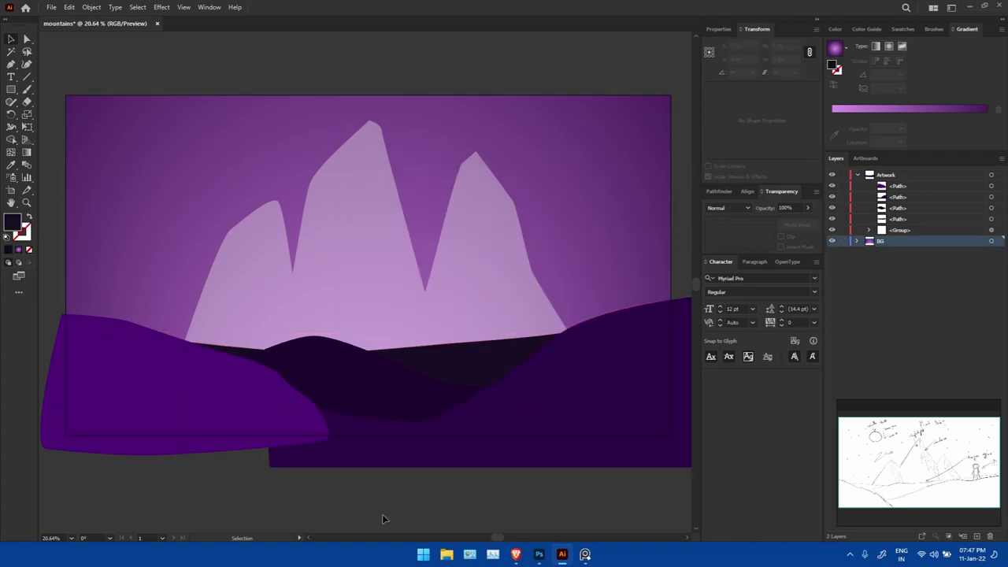
click(370, 250)
click(621, 277)
Step: Shift the dark lower-right hill left, lower the left hill, and raise the dark hill's low point
click(275, 333)
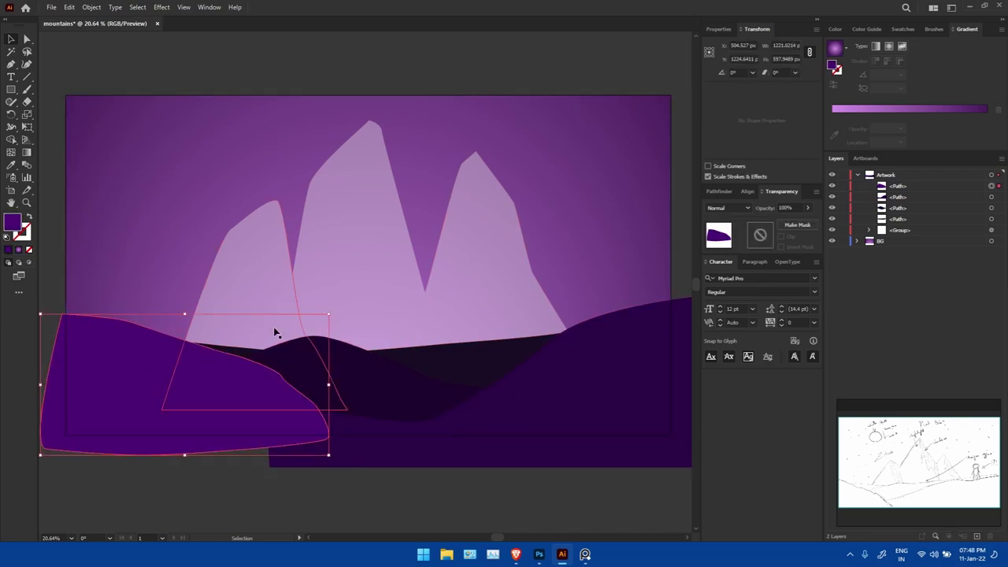
drag(599, 363, 577, 367)
drag(433, 367, 355, 383)
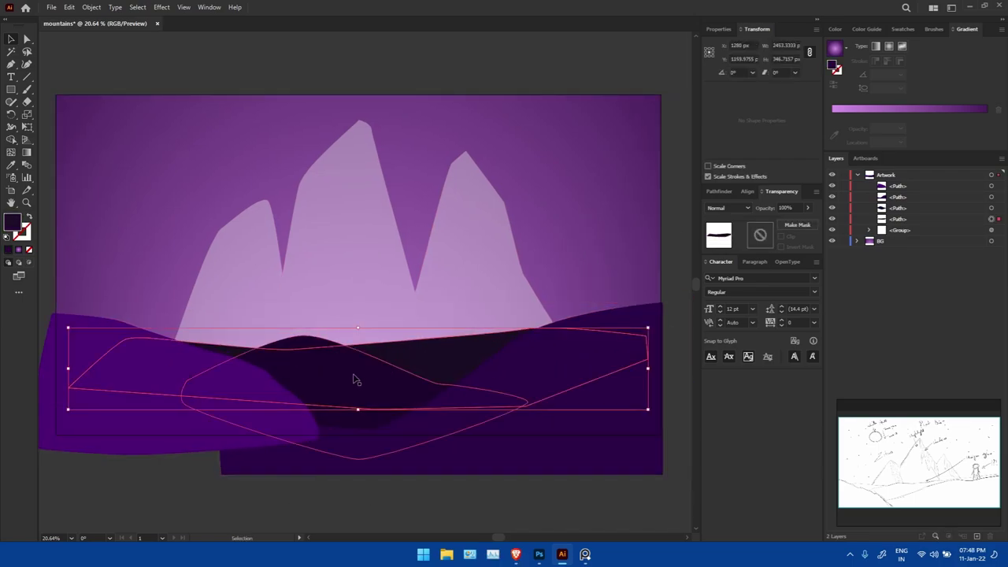
drag(270, 400, 272, 415)
click(301, 488)
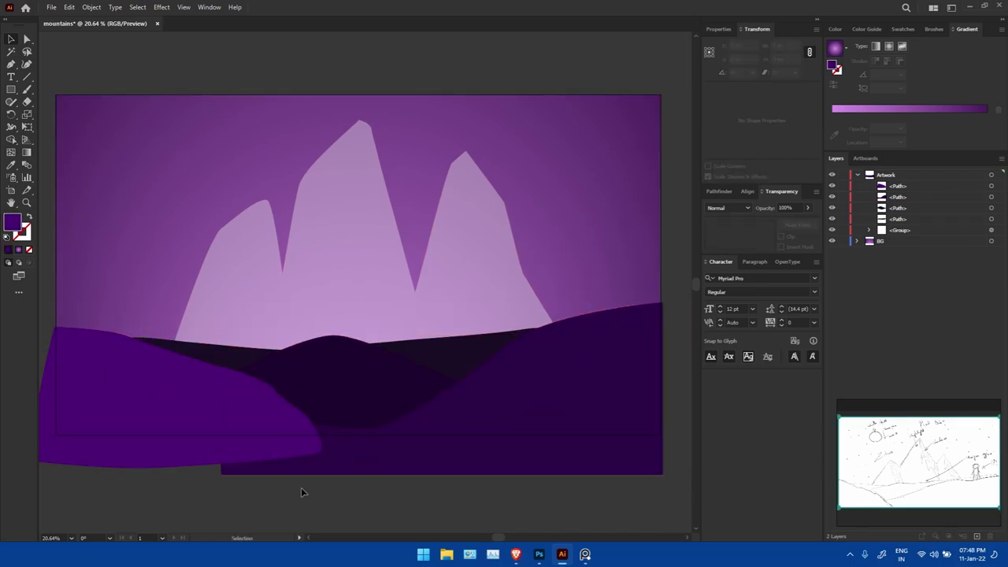
click(306, 471)
key(a)
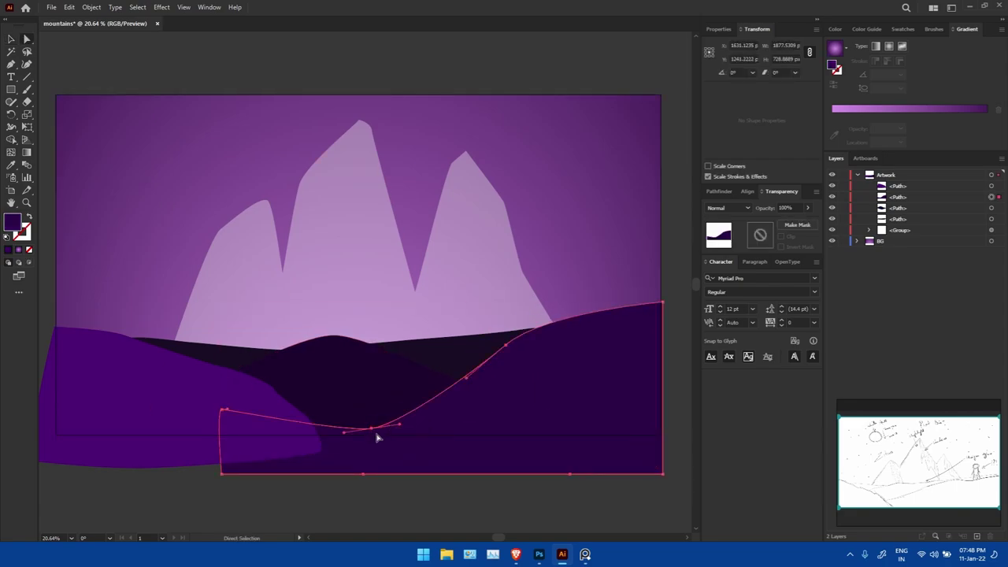
drag(372, 431, 369, 401)
Step: Nudge the right lilac mountain left and widen the left mountain
click(465, 162)
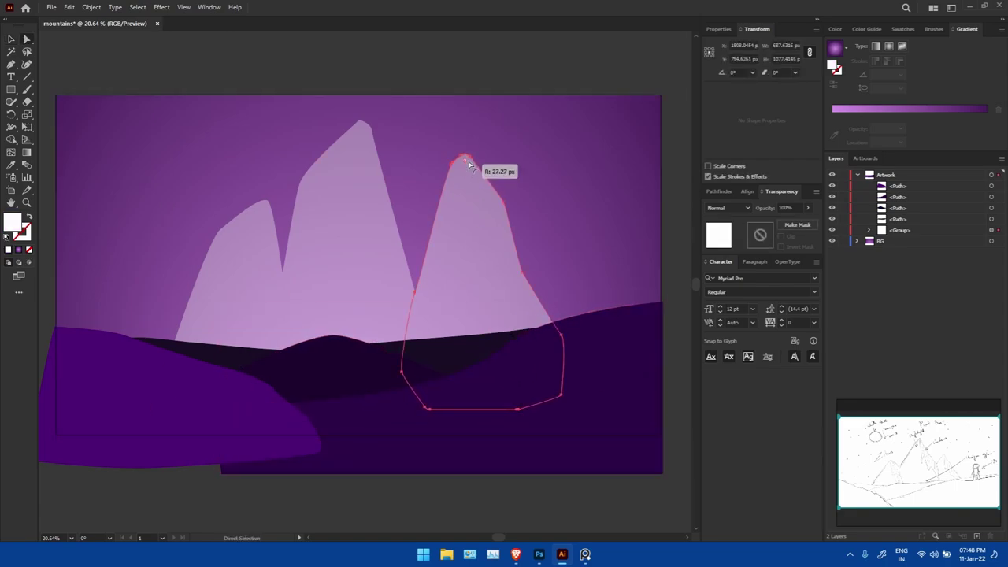
shift+click(418, 340)
click(473, 237)
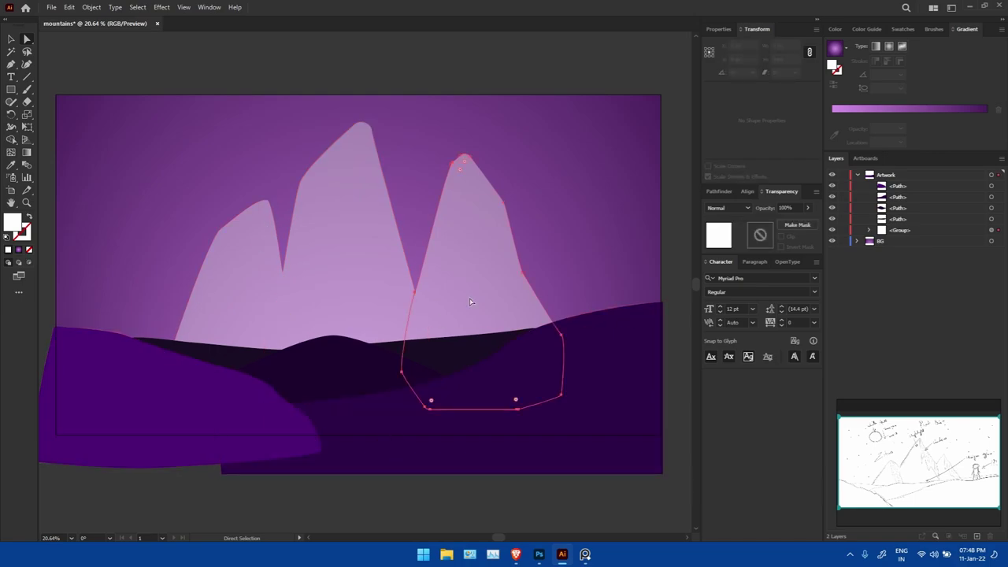
drag(472, 236, 455, 236)
click(235, 304)
key(v)
drag(147, 304, 127, 304)
click(504, 281)
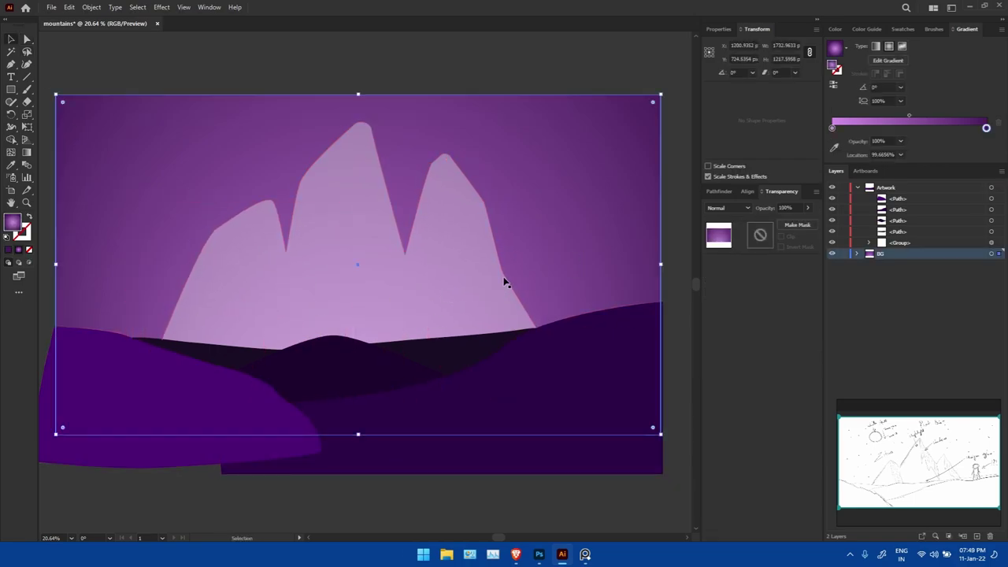
click(385, 90)
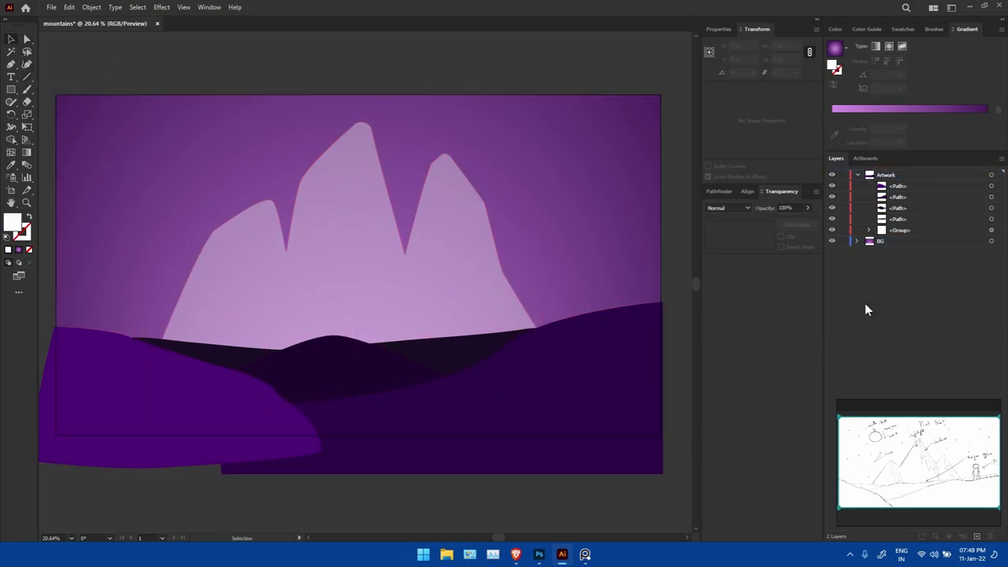
Step: Draw a small circle in the upper-left sky and offset it into larger rings, up to 160 px
drag(9, 92, 55, 132)
click(142, 184)
key(Return)
click(92, 7)
click(262, 301)
key(Return)
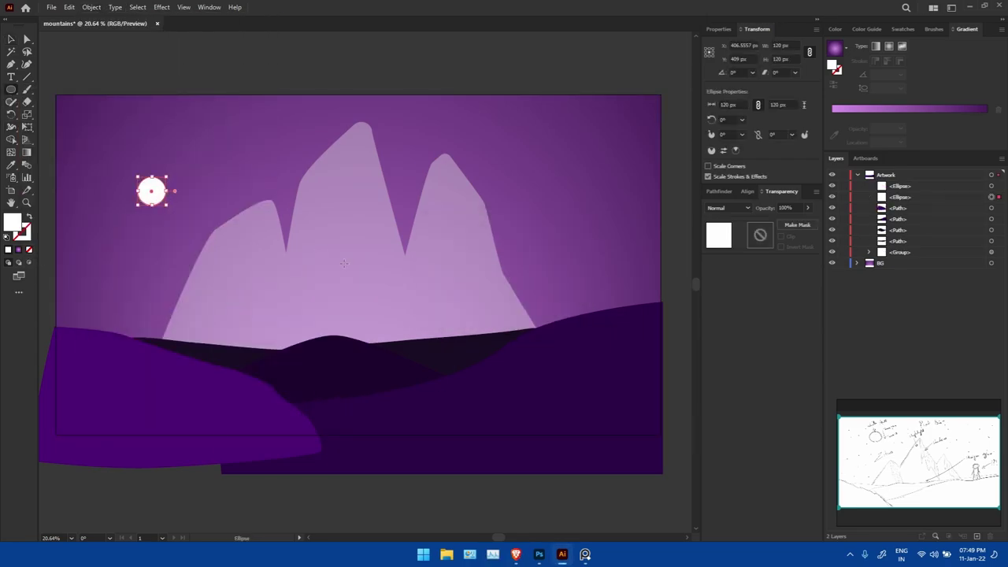
click(69, 7)
click(262, 301)
key(Return)
click(92, 7)
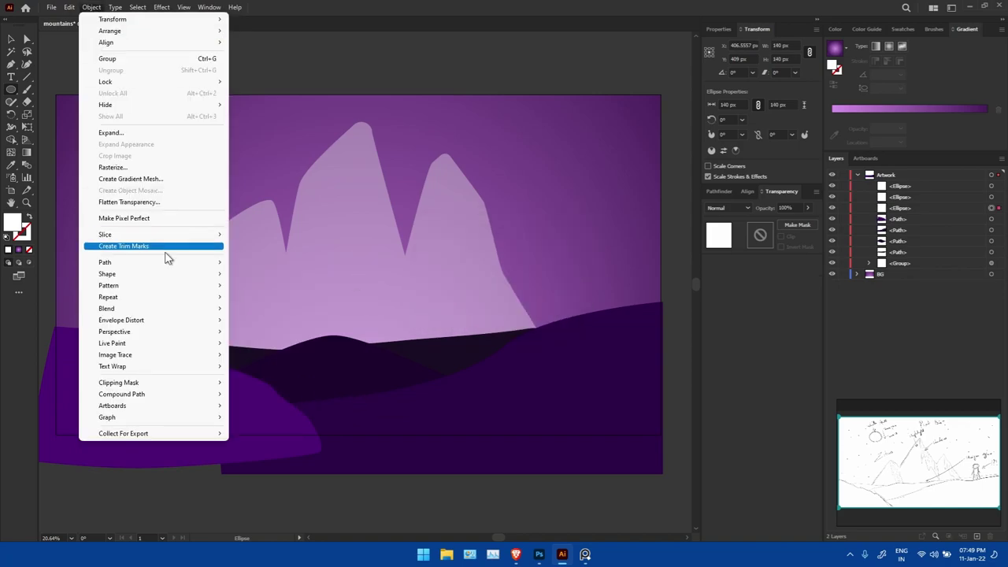
click(263, 302)
key(Return)
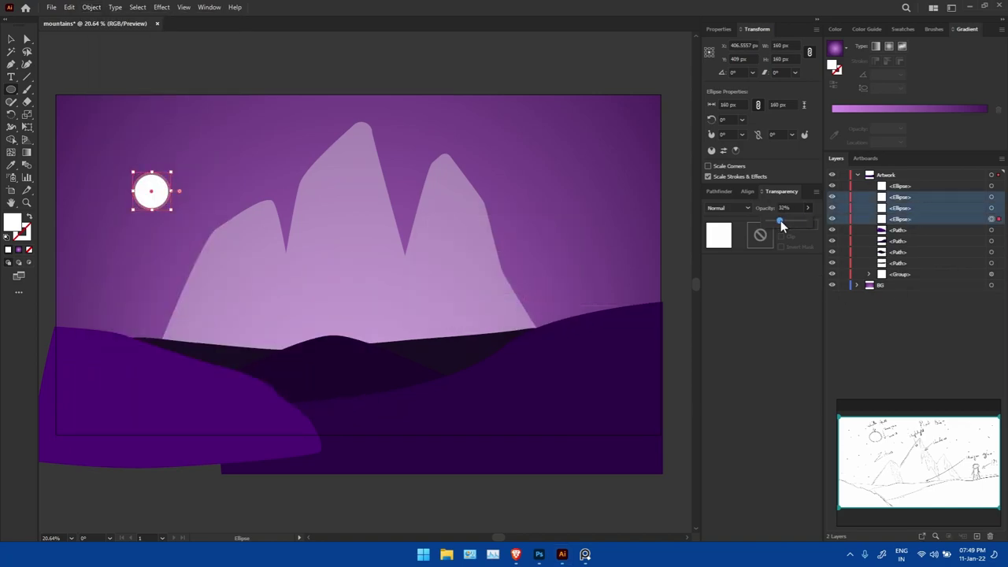
Step: Fade the outer ring, group the four circles as Planet, and move it up and left
drag(782, 226, 775, 220)
click(386, 120)
click(900, 186)
shift+click(911, 218)
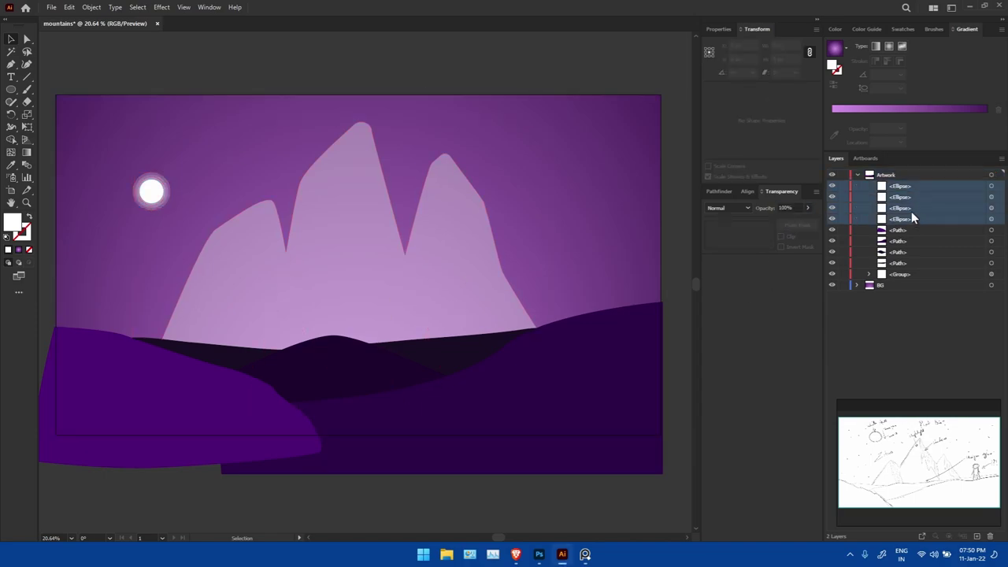
key(ctrl+g)
double_click(898, 186)
text(Planet)
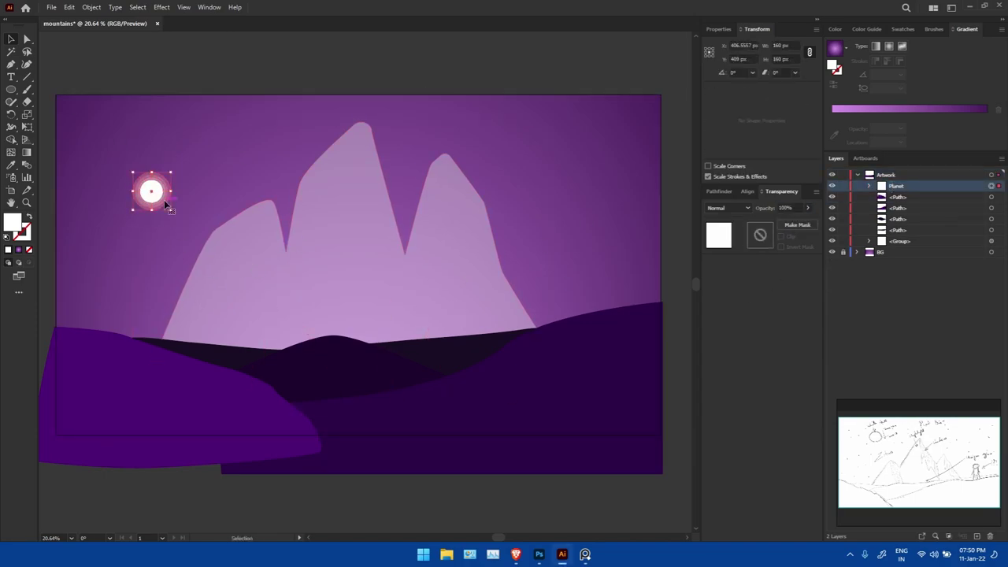
drag(167, 205, 159, 167)
key(ctrl+shift+a)
Step: Revert a trial gradient on the moon and select the Planet group's outermost ring
key(g)
click(154, 151)
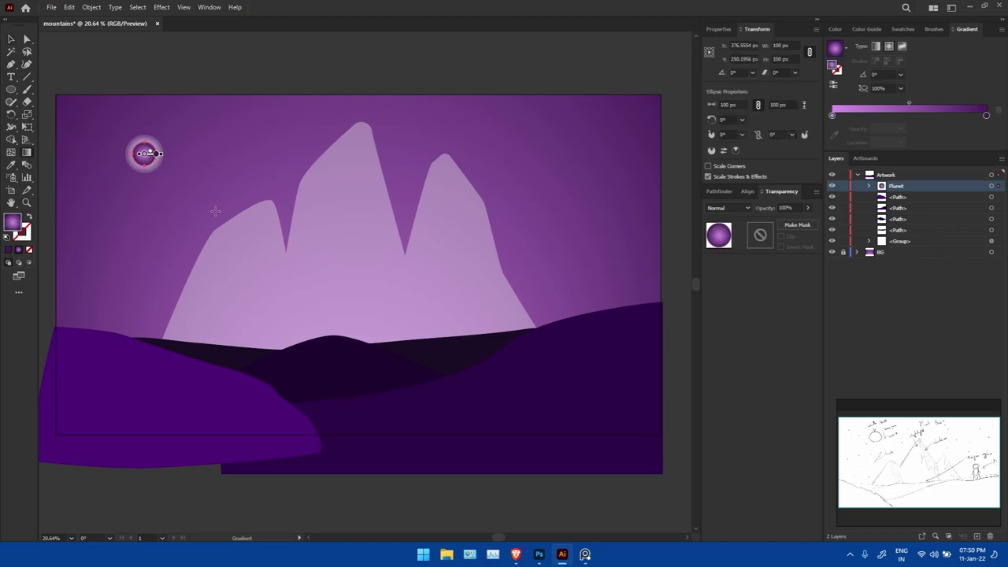
key(ctrl+shift+a)
key(v)
click(144, 151)
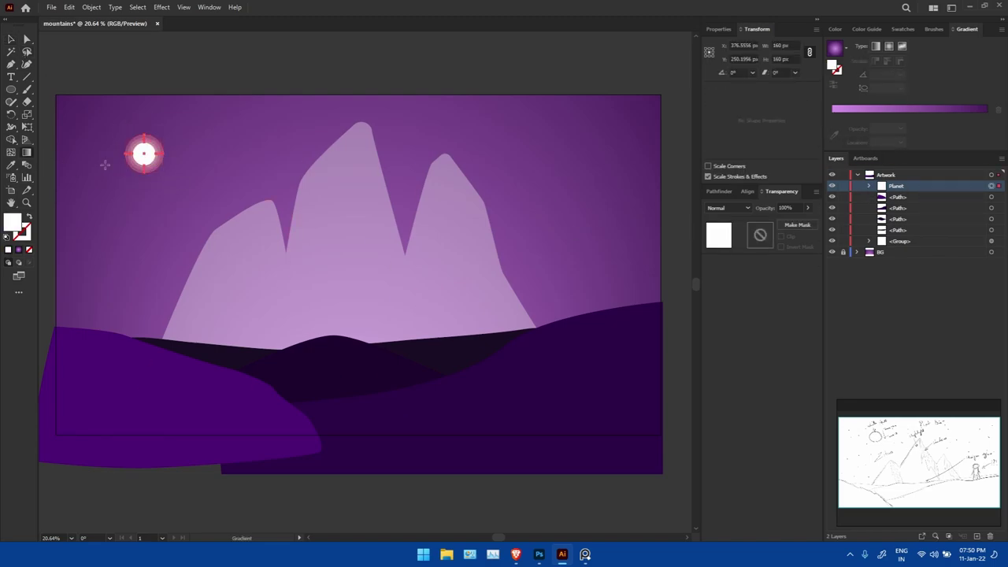
key(v)
click(869, 185)
click(990, 229)
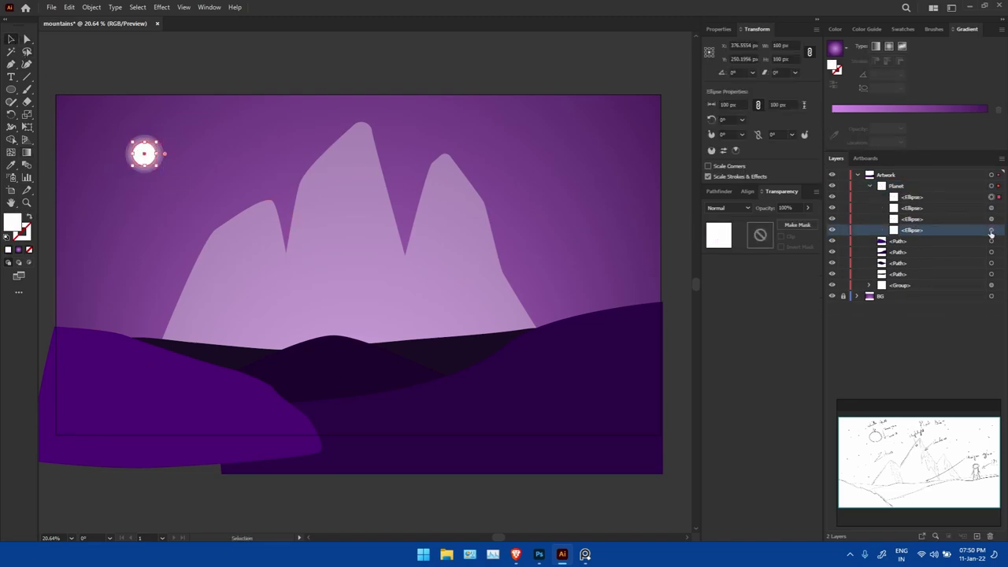
click(868, 185)
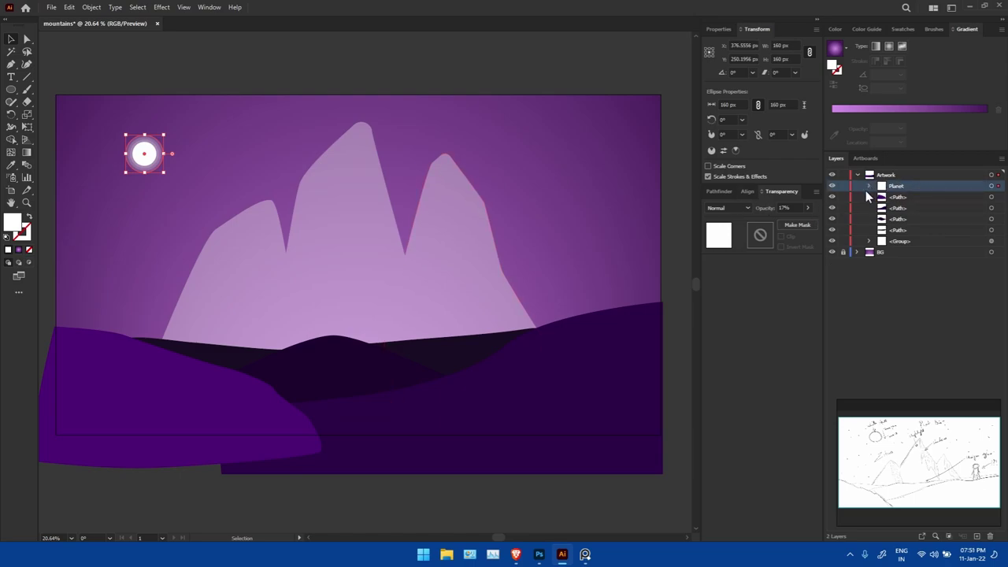
Step: Add an opacity mask to the outer ring, filling a pasted mask circle with a white-to-black gradient
click(797, 224)
click(760, 235)
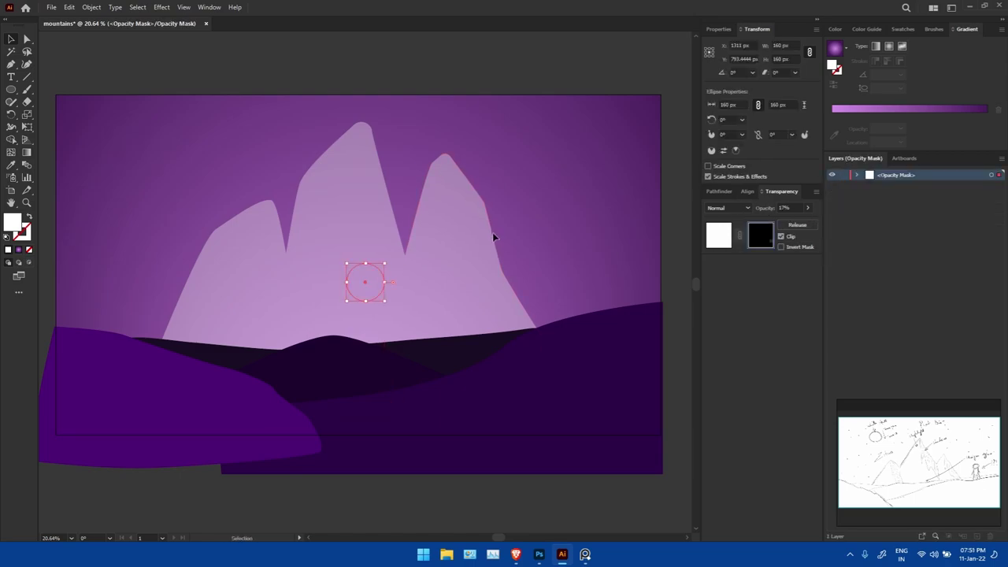
key(ctrl+f)
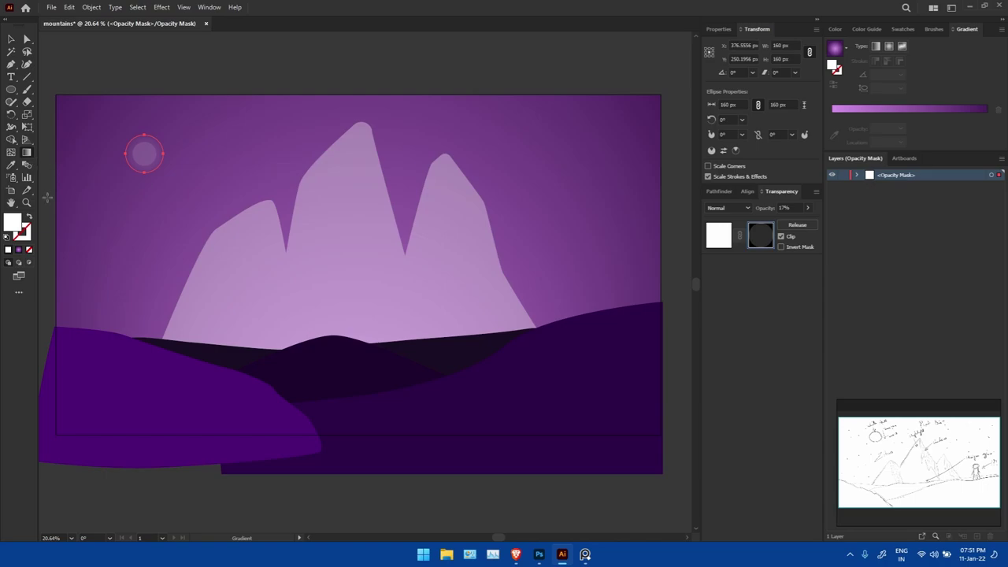
double_click(12, 223)
click(365, 198)
click(612, 210)
click(876, 45)
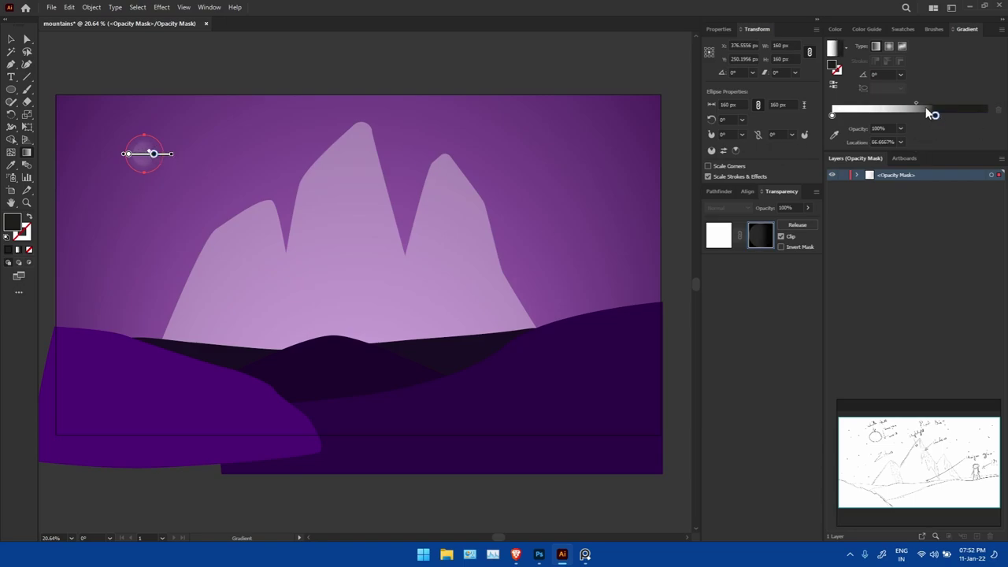
Step: Adjust the mask gradient's white and black stops, then exit mask editing
click(836, 29)
click(967, 29)
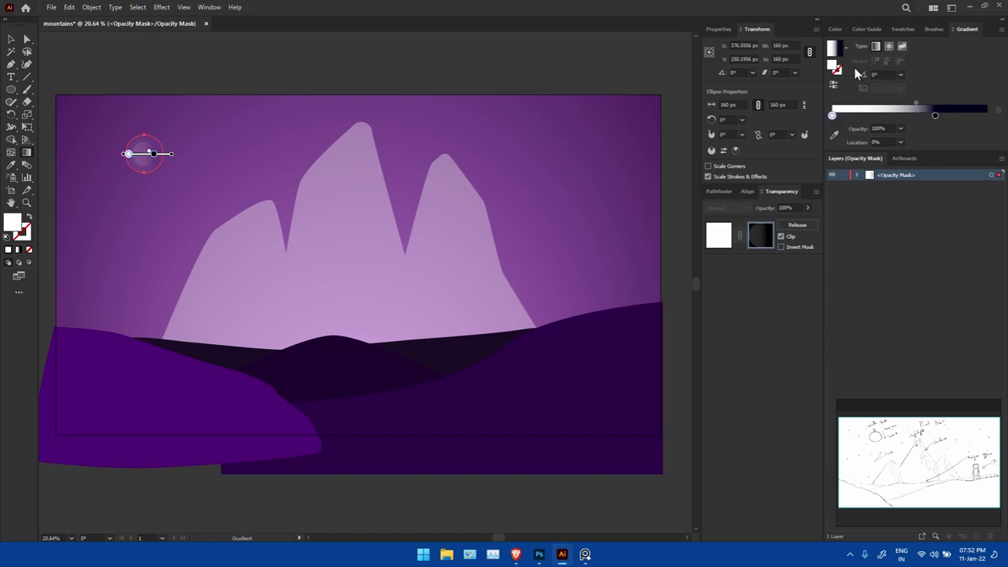
click(835, 29)
click(966, 29)
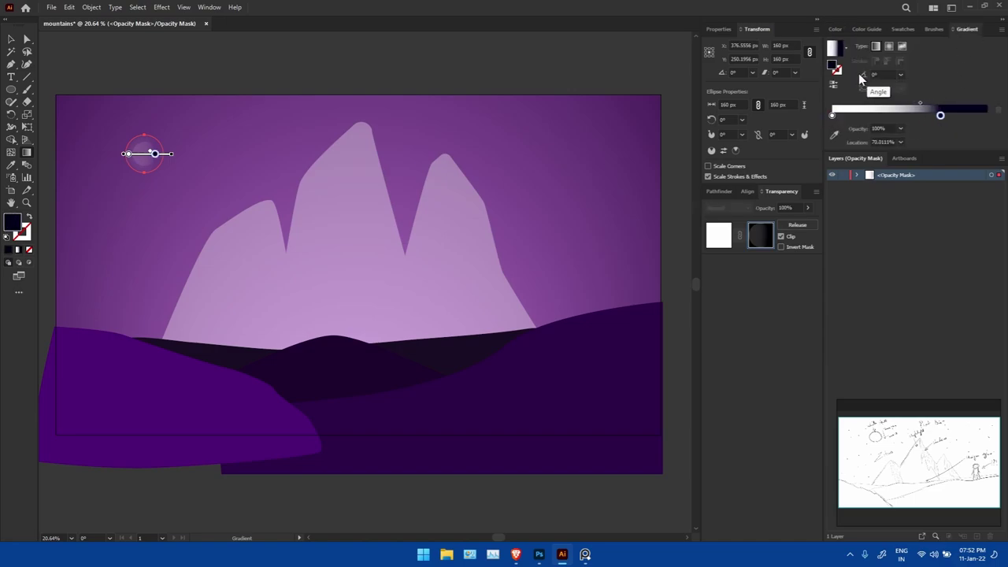
double_click(836, 69)
click(614, 209)
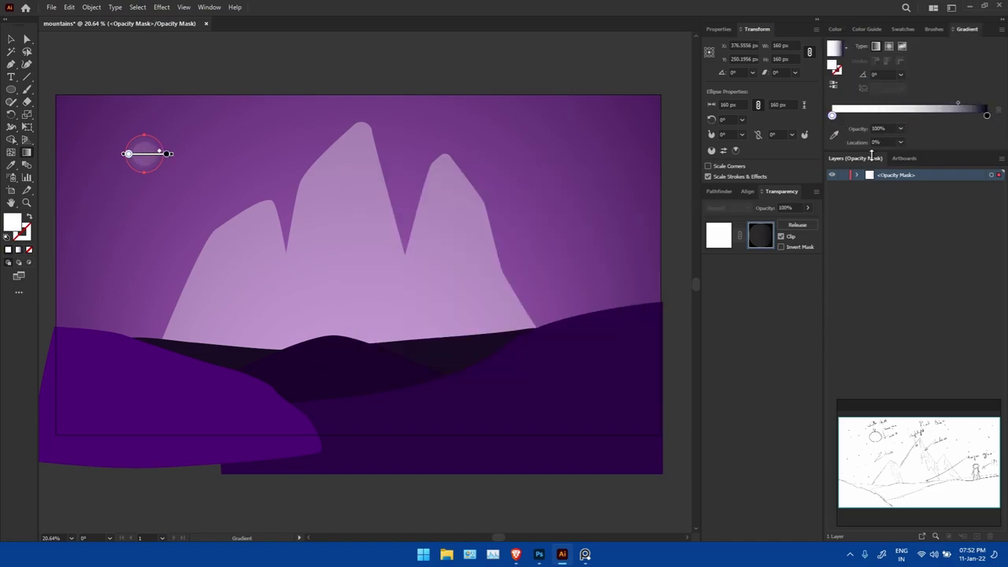
click(719, 235)
Step: Give the lower-left hill the White, Black gradient, run diagonally and then reversed
click(845, 48)
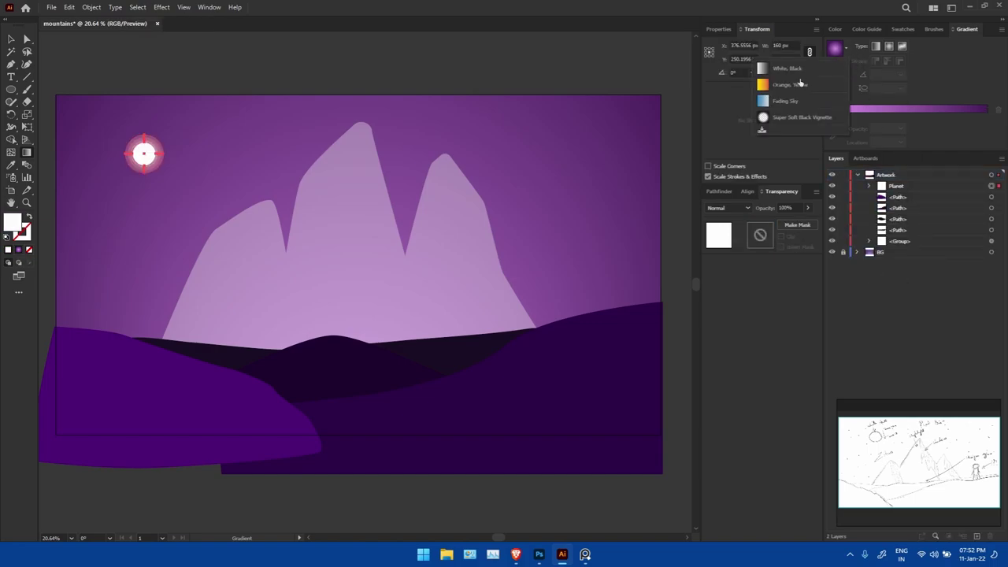
click(788, 68)
key(v)
click(164, 157)
click(173, 393)
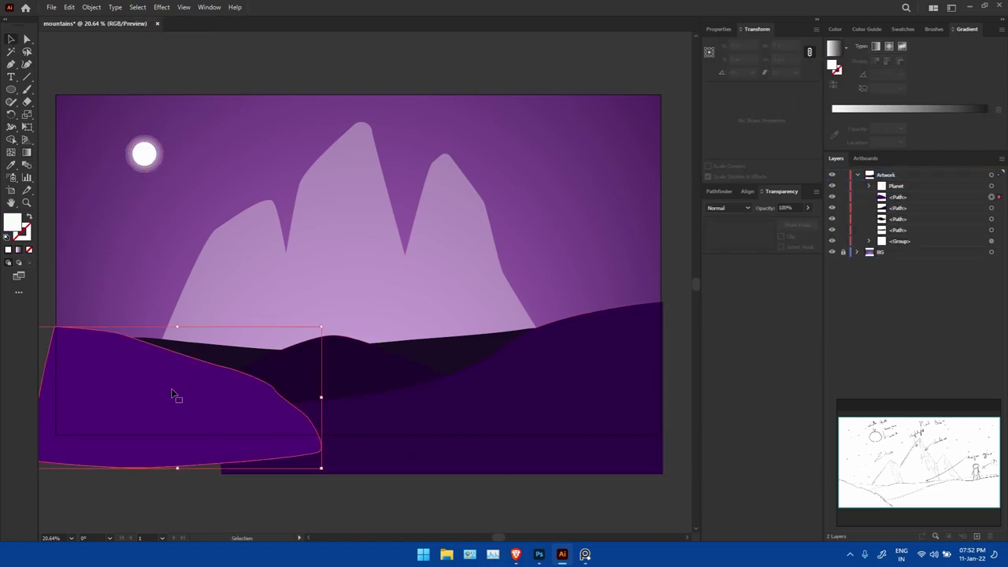
key(g)
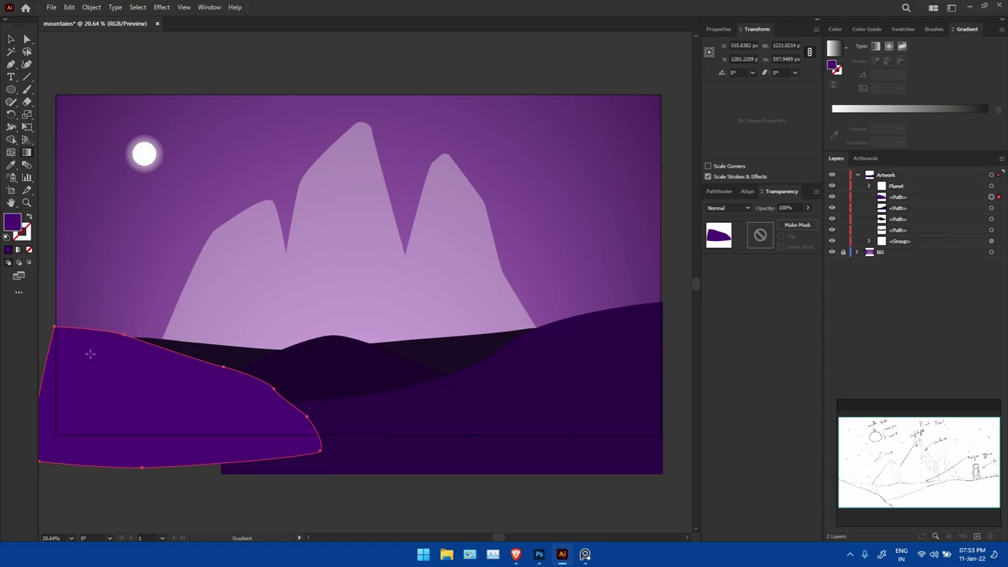
click(164, 394)
drag(329, 398, 543, 258)
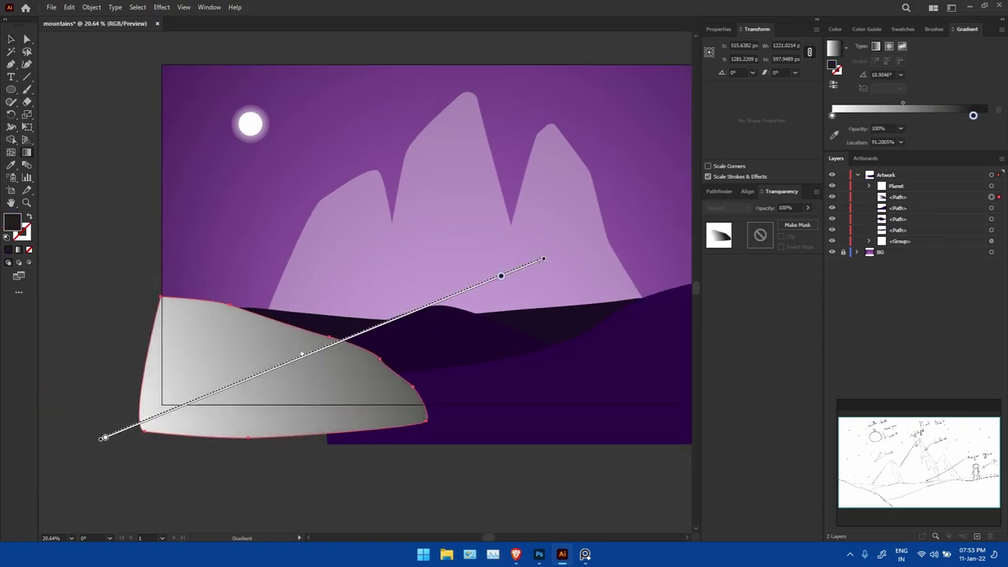
drag(383, 290, 56, 450)
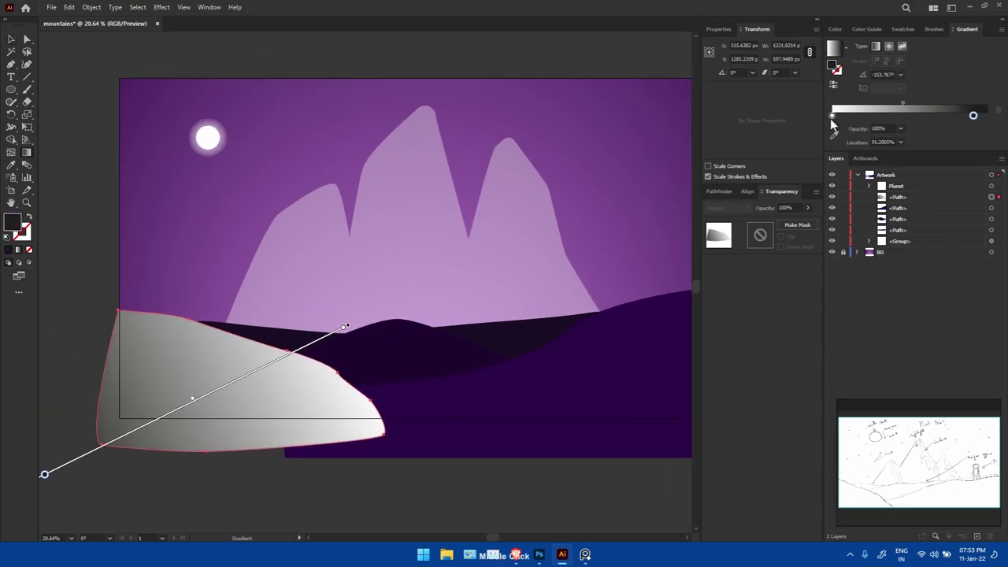
Step: Colour the lower-left hill's gradient stops purple and darker purple
double_click(20, 228)
click(488, 257)
click(612, 209)
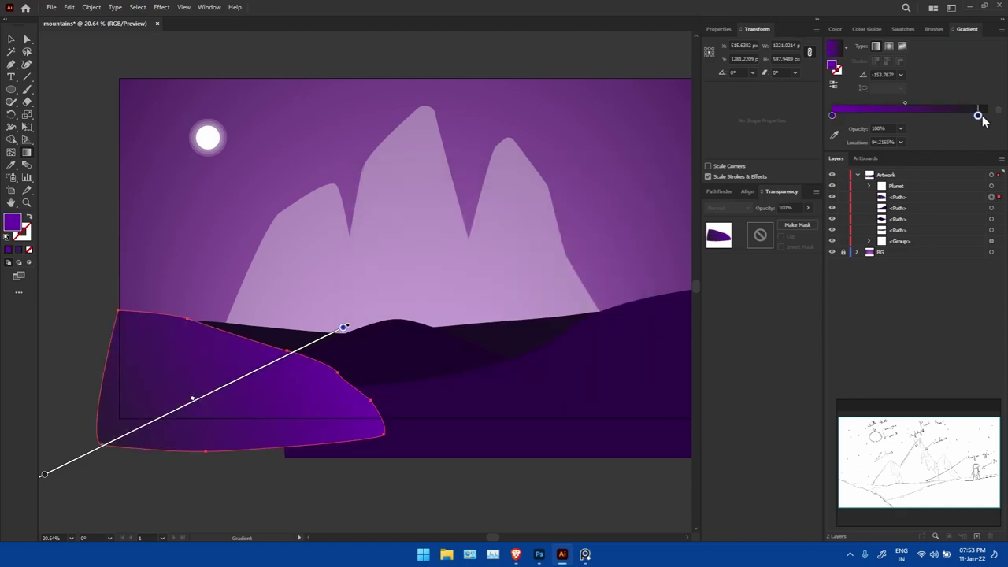
double_click(20, 228)
click(459, 286)
click(612, 210)
key(v)
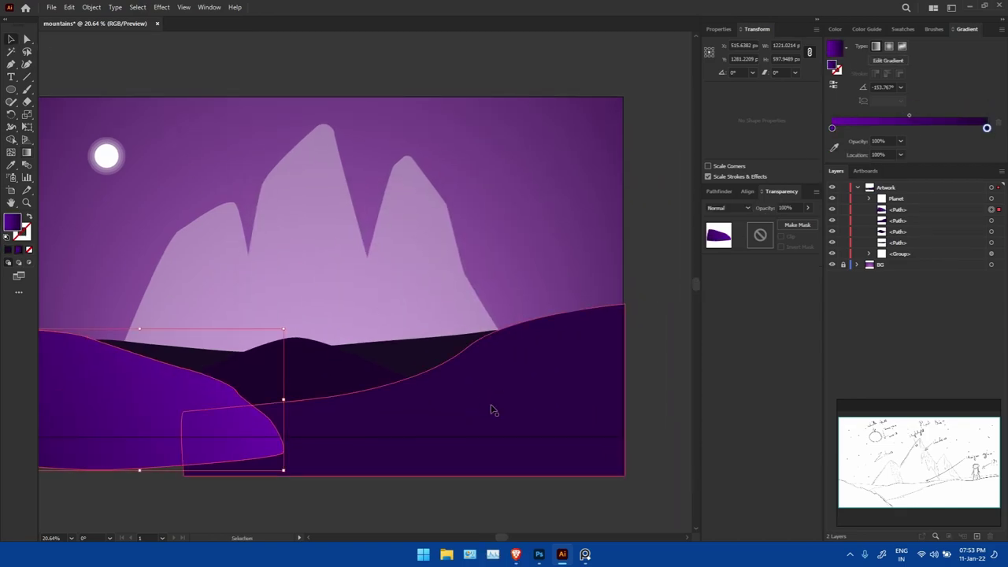
click(490, 409)
drag(92, 374, 176, 384)
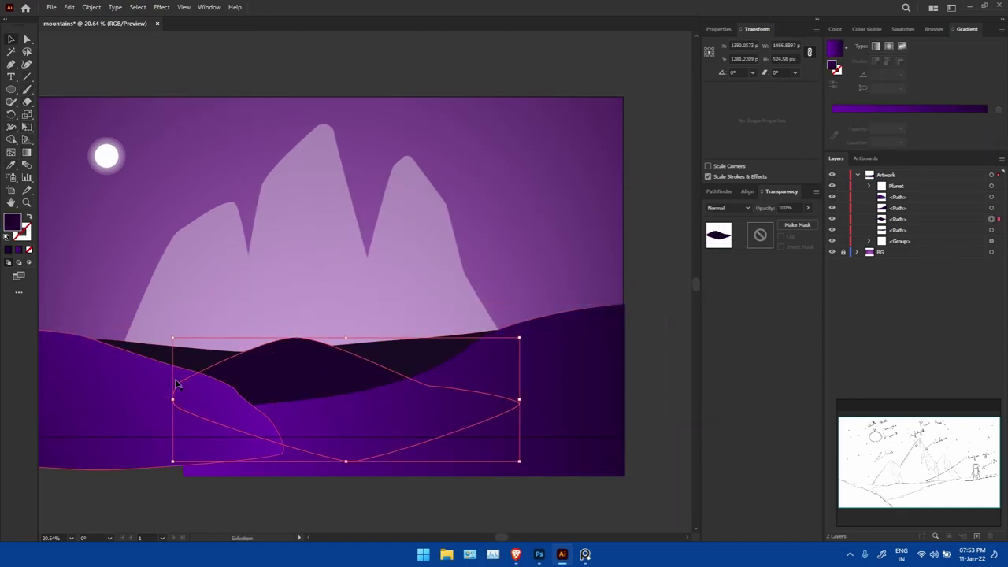
Step: Give the large right hill a down-right gradient with a deep purple stop; make the middle hill near-black
click(551, 346)
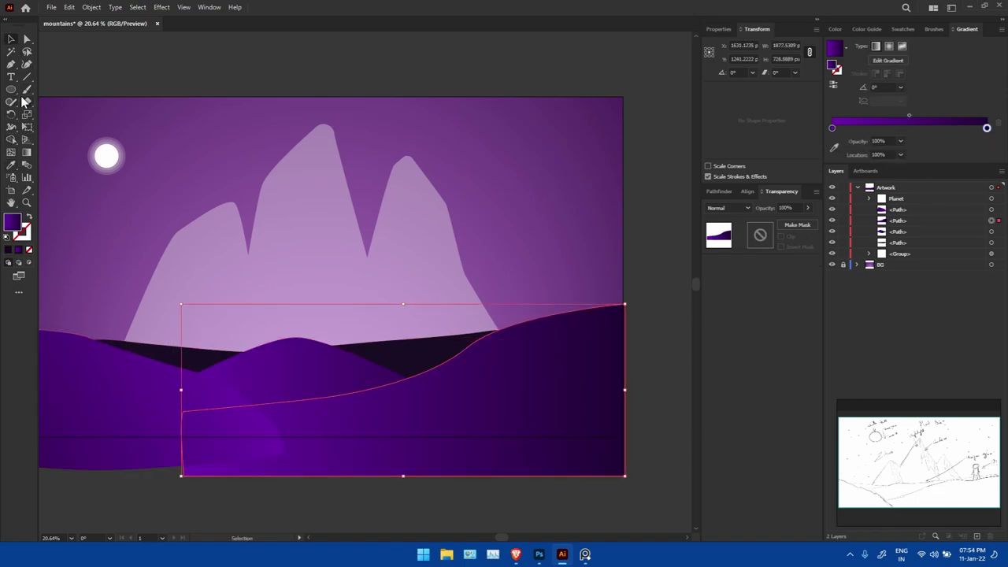
click(27, 152)
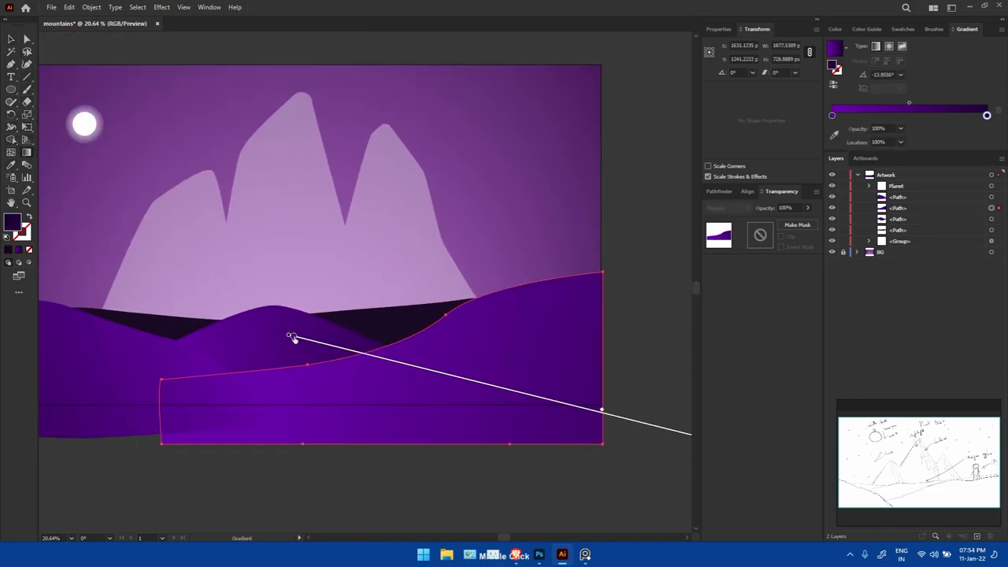
drag(206, 297, 673, 478)
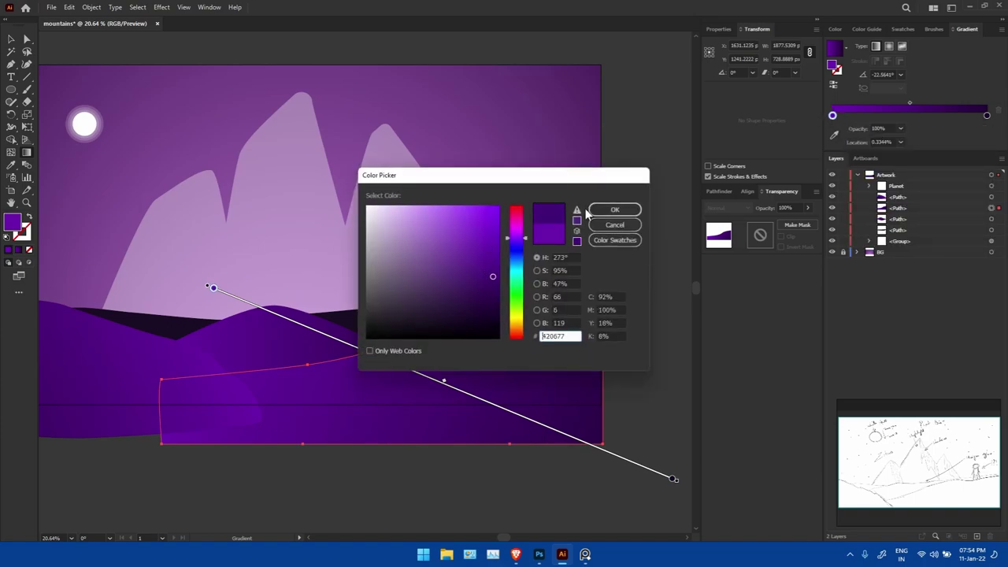
click(400, 316)
double_click(12, 223)
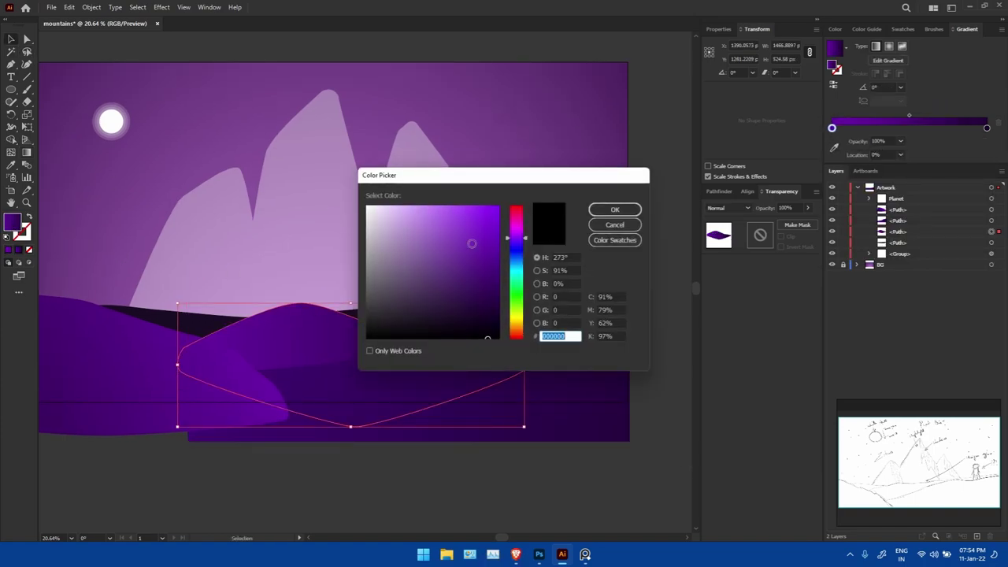
key(Return)
click(360, 349)
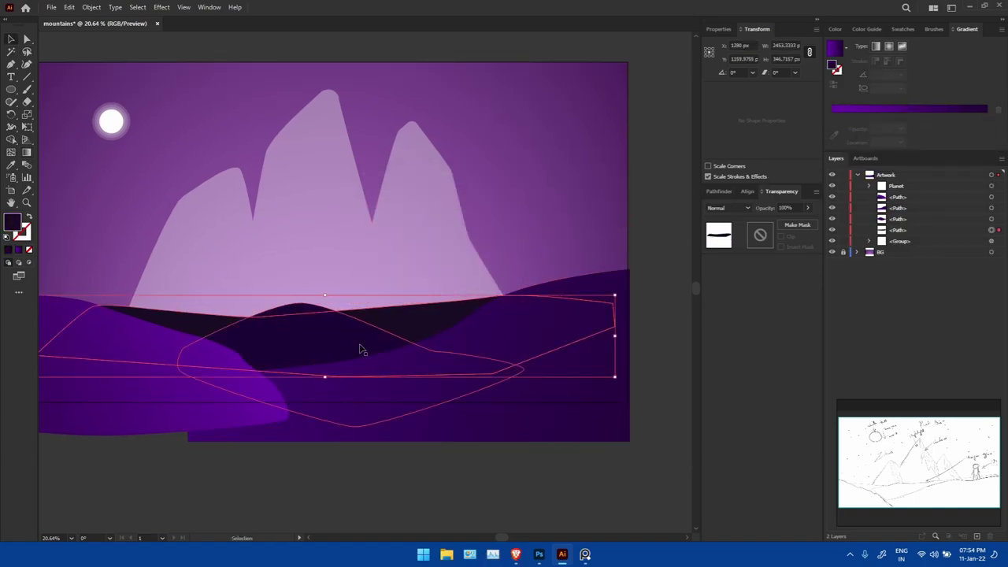
double_click(11, 223)
key(Escape)
Step: Add a Multiply drop shadow at 35% opacity to the left hill
click(275, 394)
click(118, 7)
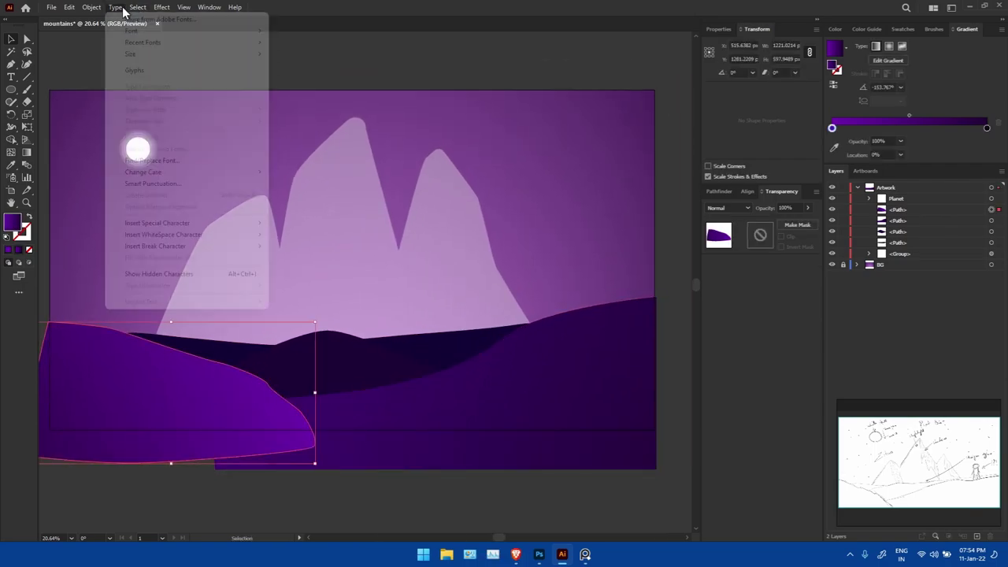
click(307, 126)
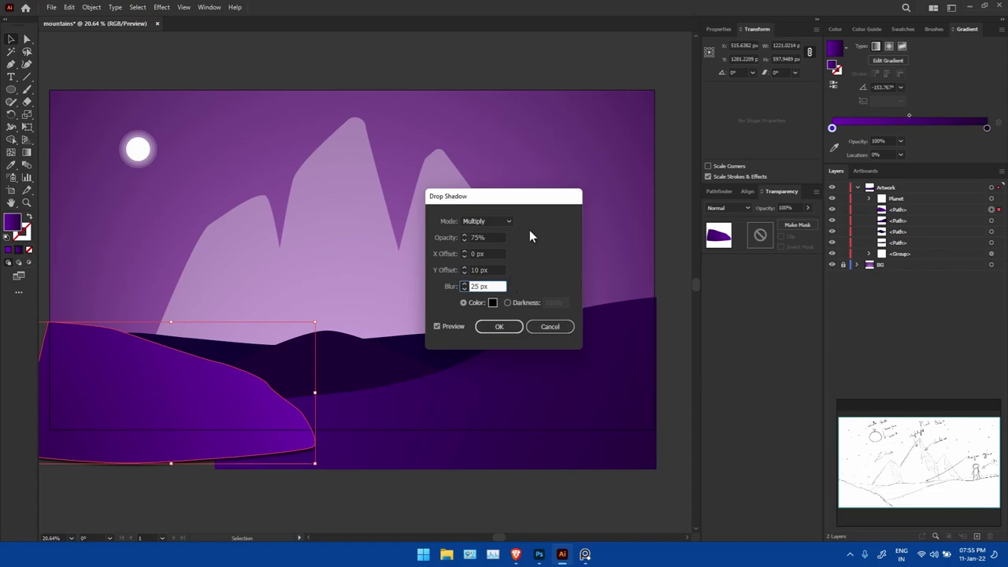
double_click(476, 237)
text(35)
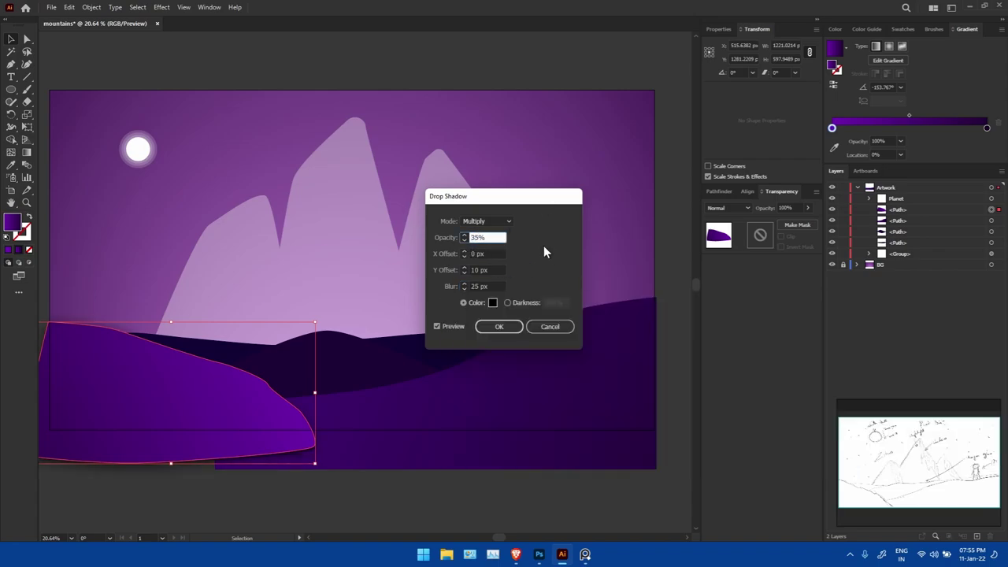
key(Tab)
click(499, 326)
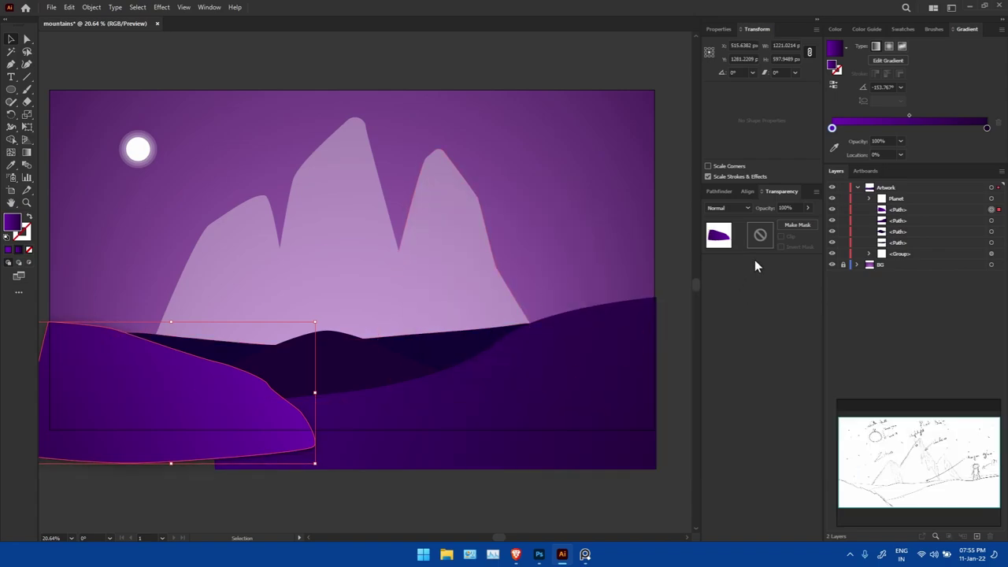
Step: Give the dark middle hill a white Normal drop shadow glow, Y offset -50 px, blur 85 px
click(445, 358)
click(162, 7)
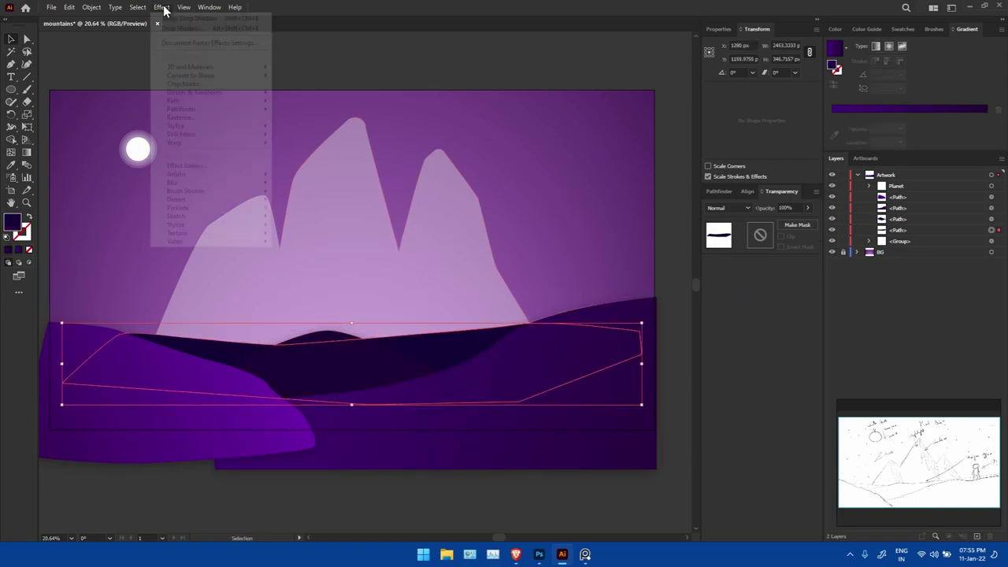
click(193, 27)
click(491, 222)
click(472, 297)
key(Return)
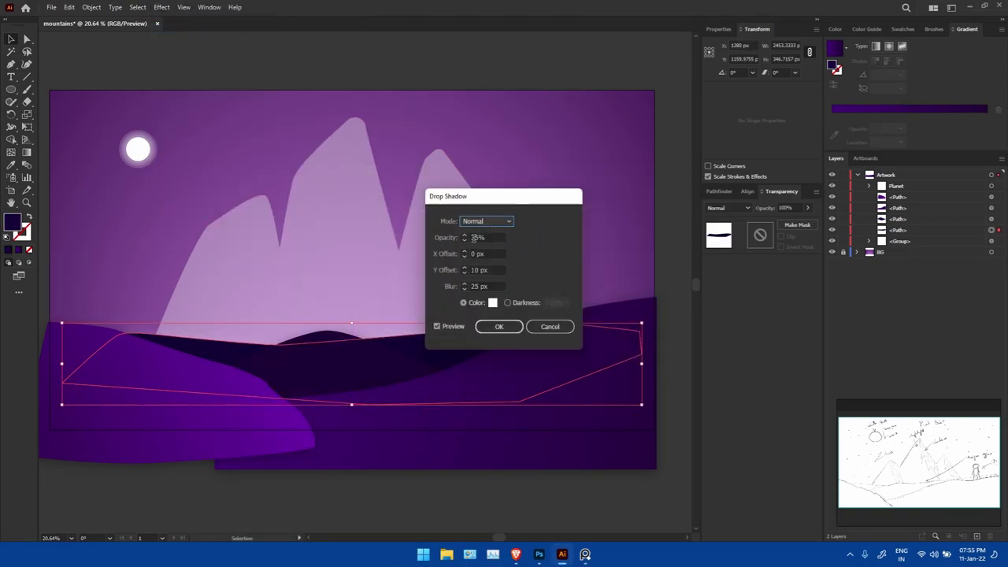
click(485, 271)
text(-50)
key(Tab)
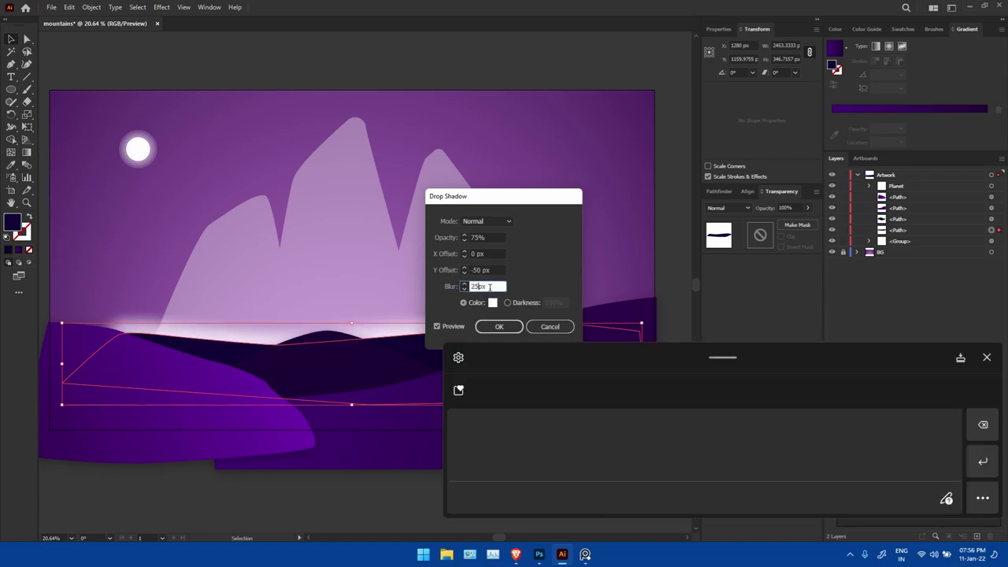
text(85)
drag(473, 196, 722, 133)
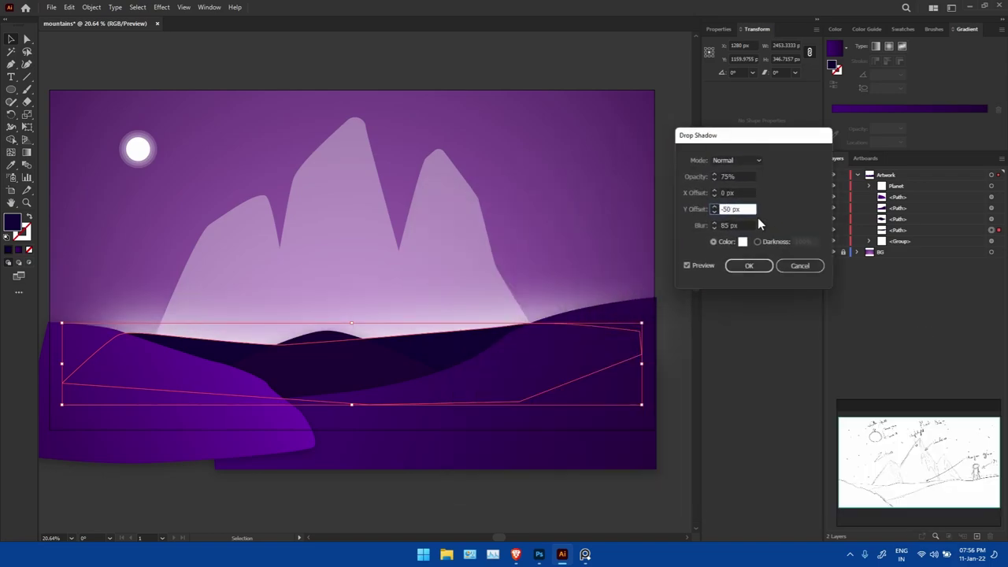
key(Return)
scroll(378, 355, right, 3)
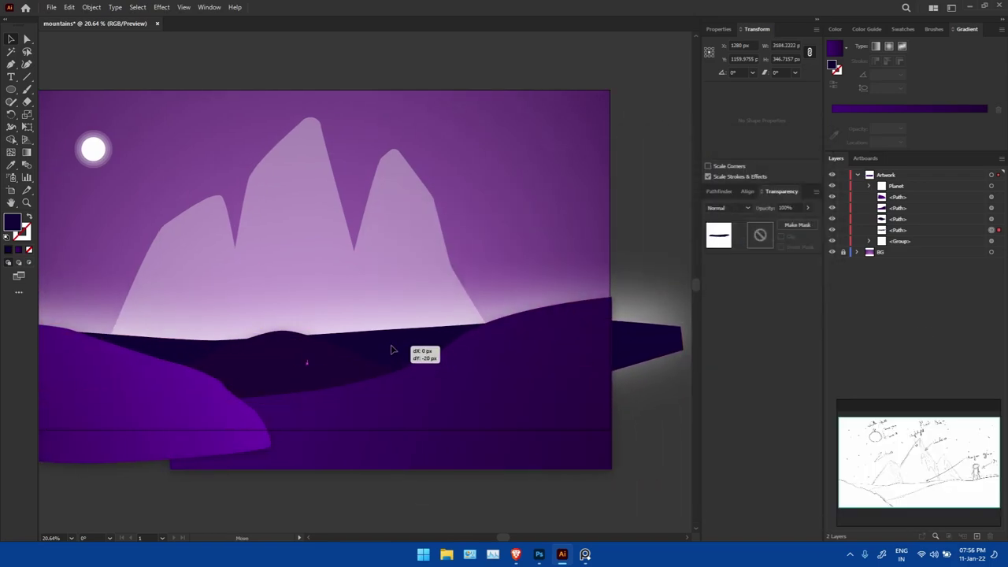
scroll(554, 309, up, 1)
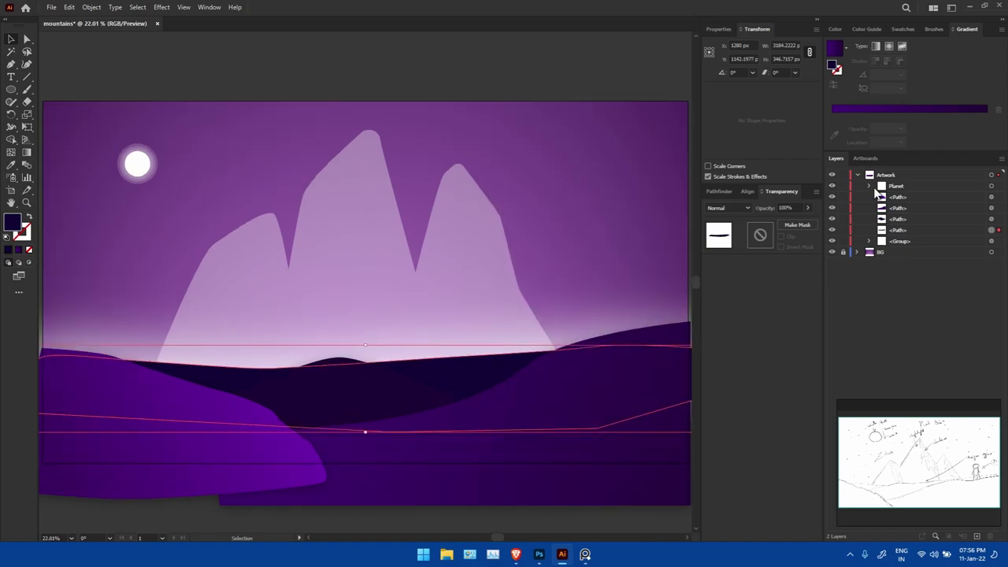
Step: Dismiss the repeat drop-shadow warnings and dock the Appearance panel under Layers
click(161, 7)
click(177, 27)
key(Escape)
double_click(854, 236)
click(562, 291)
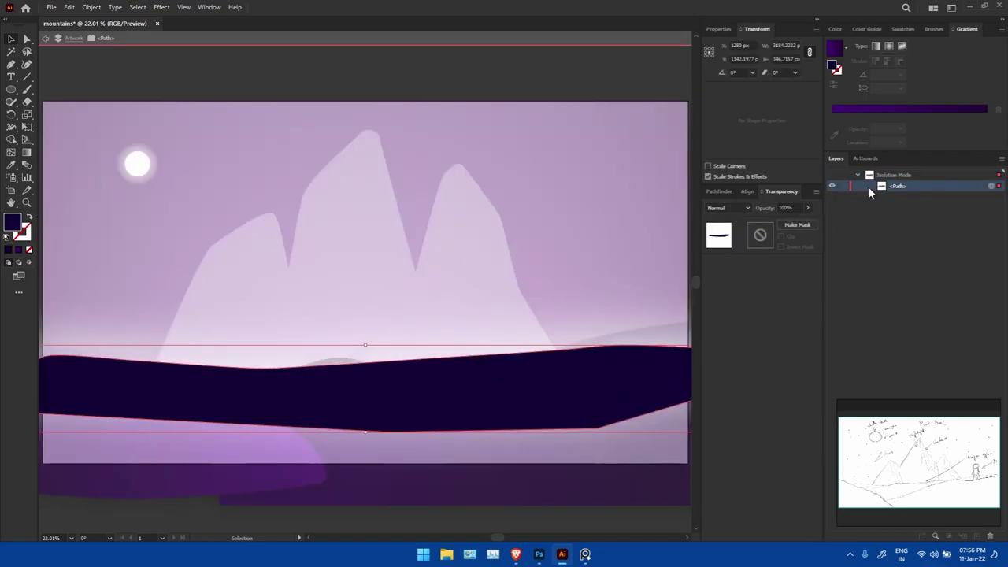
click(162, 7)
click(175, 28)
click(606, 301)
click(208, 7)
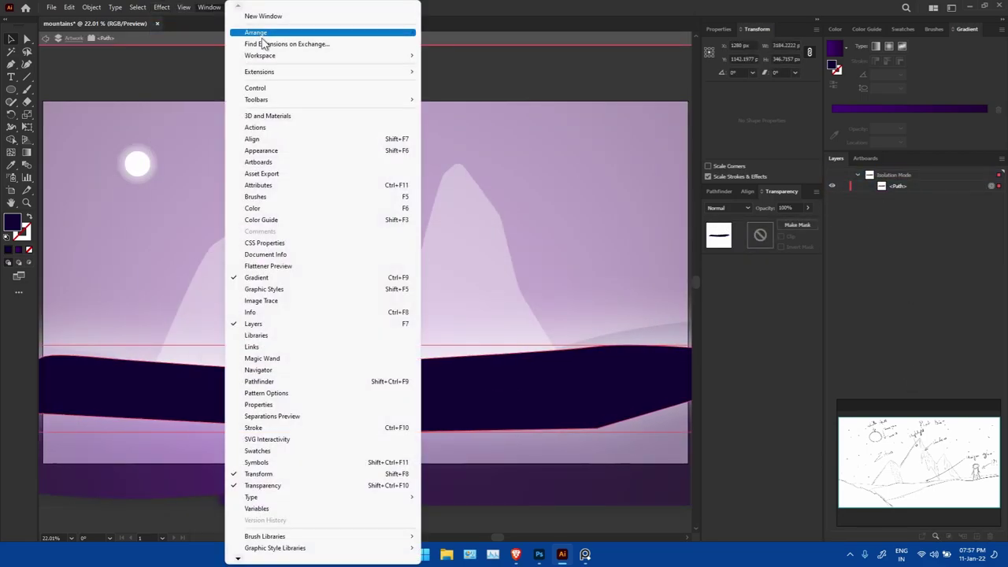
click(267, 151)
drag(438, 187, 875, 534)
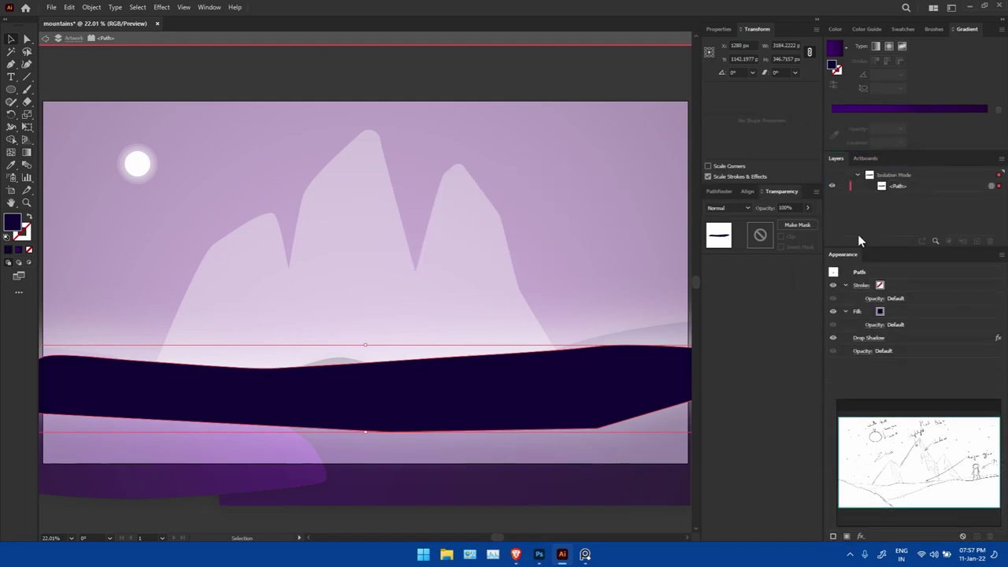
Step: Change the middle hill's drop shadow to 50% opacity with Overlay blending
click(864, 351)
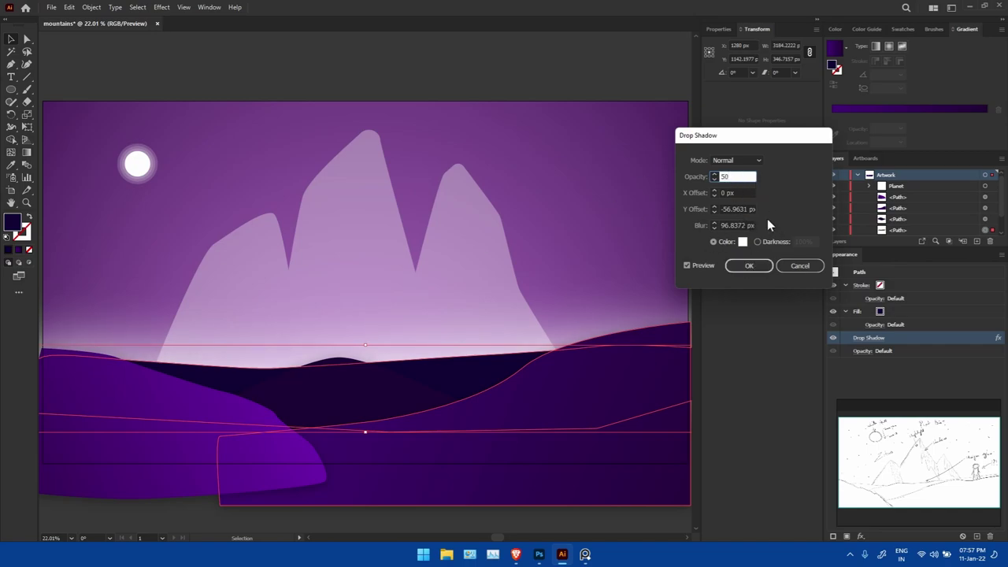
key(Tab)
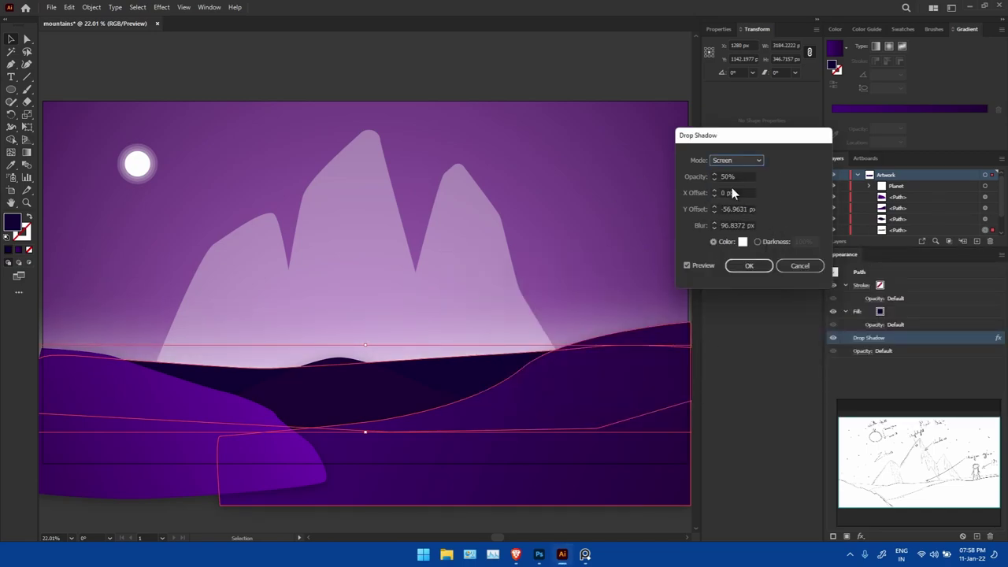
click(736, 160)
click(751, 209)
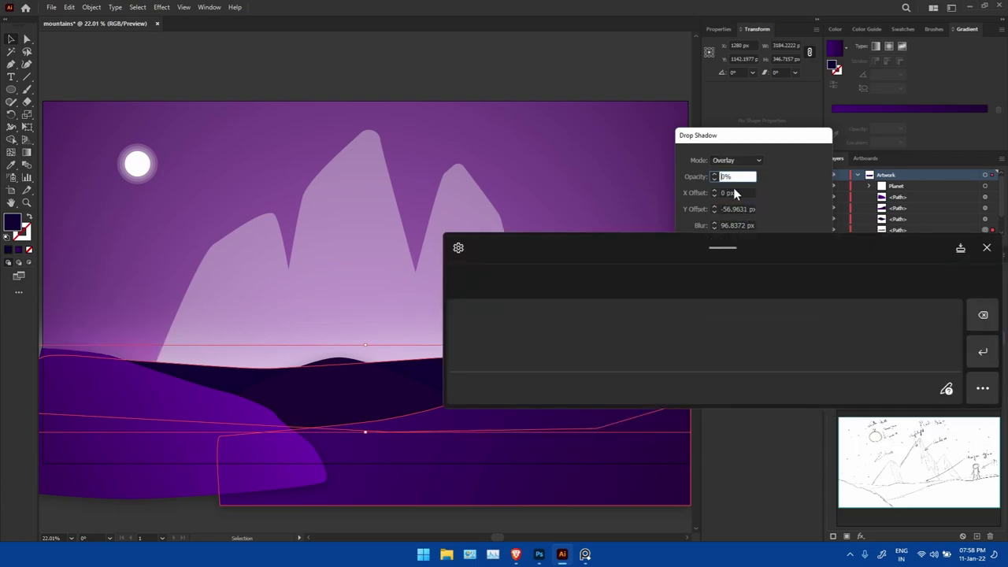
text(80)
key(Tab)
key(Return)
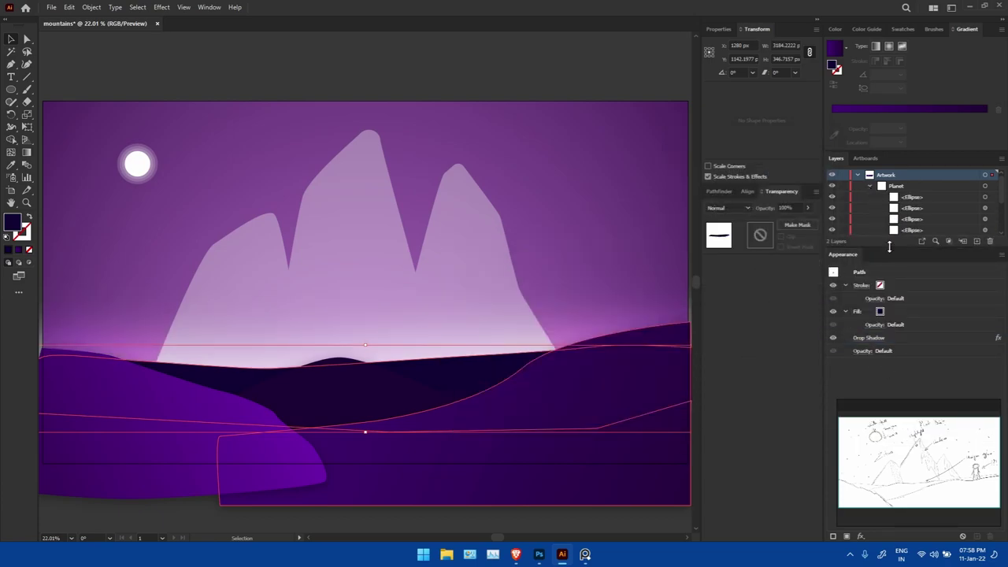
Step: Expand the mountain group in Layers and lock the four hill paths
drag(889, 247, 889, 387)
click(364, 189)
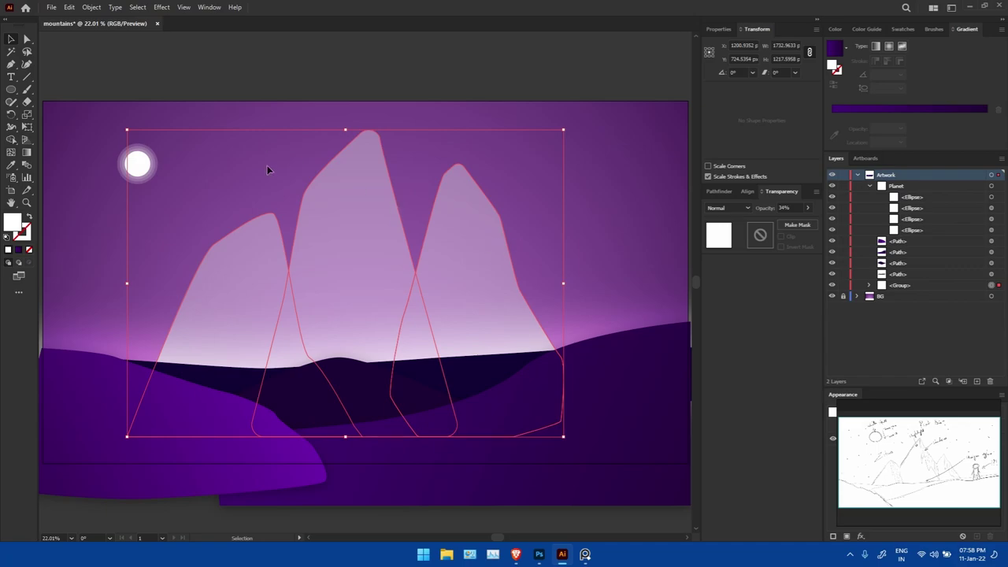
key(p)
ctrl+click(359, 194)
key(v)
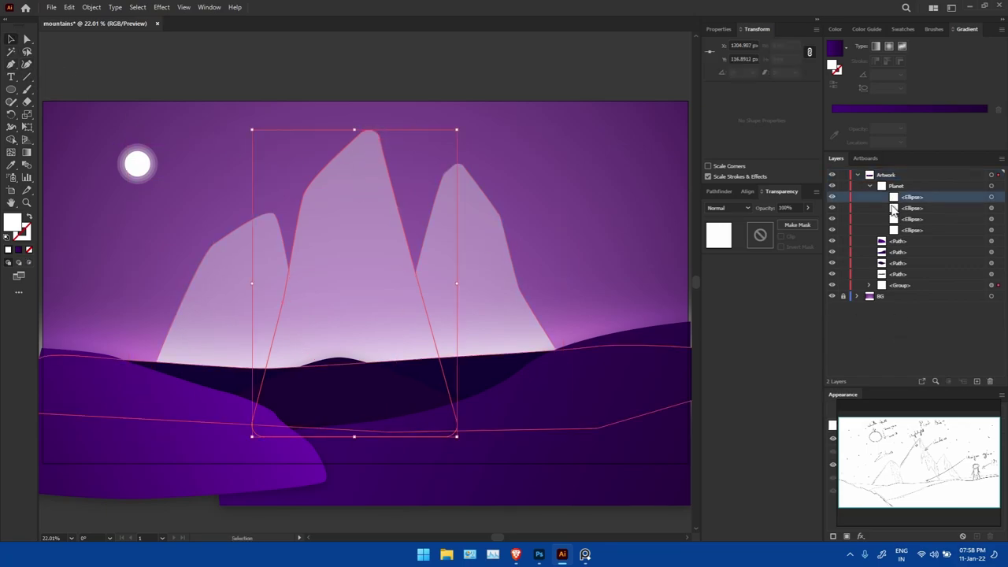
click(869, 285)
click(909, 296)
drag(843, 241, 843, 274)
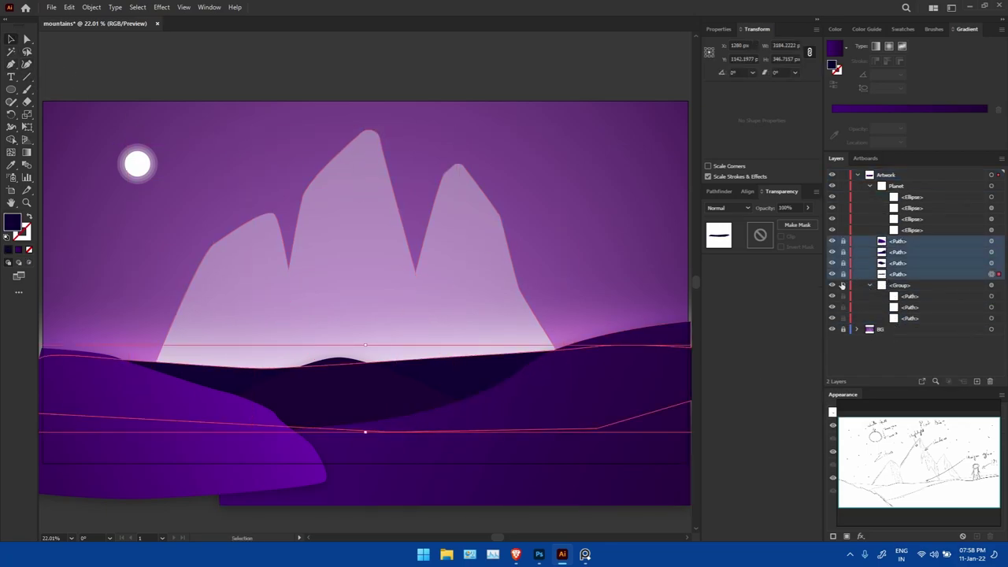
Step: Set the mountain group to 100% opacity with a light lilac-pink fill
click(479, 297)
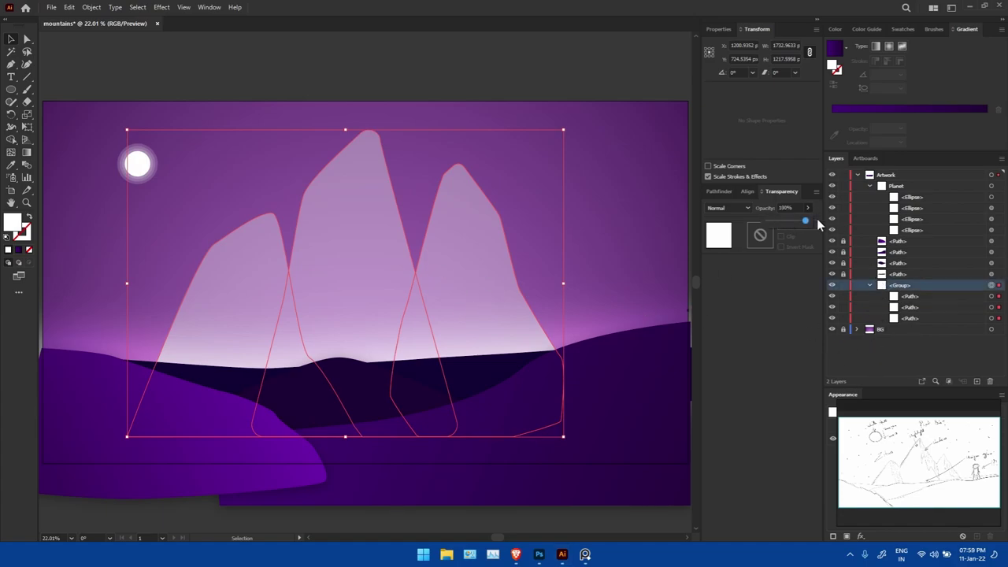
drag(816, 224, 819, 224)
double_click(20, 227)
click(612, 209)
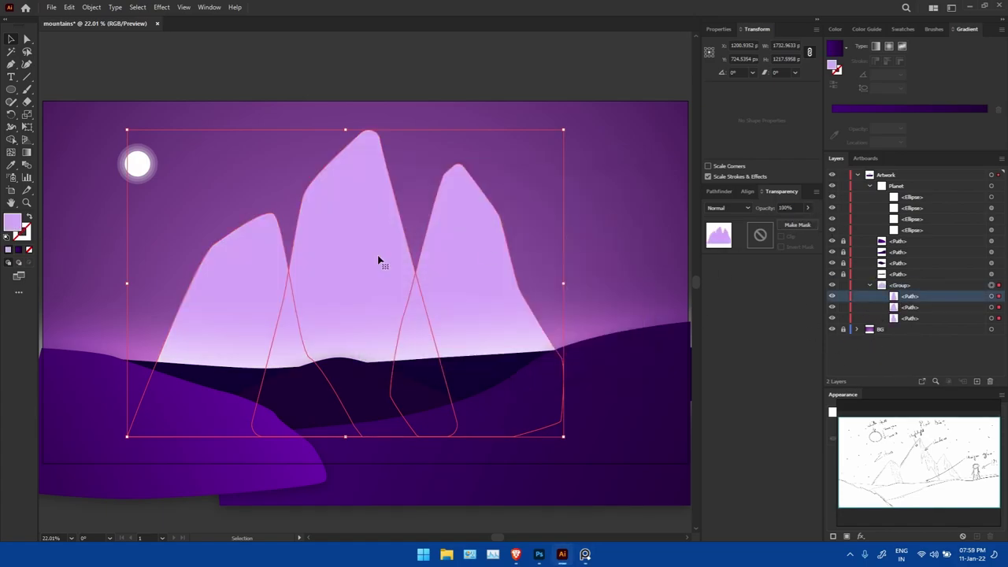
double_click(12, 223)
click(618, 209)
Step: Direct-select only the middle mountain
click(661, 252)
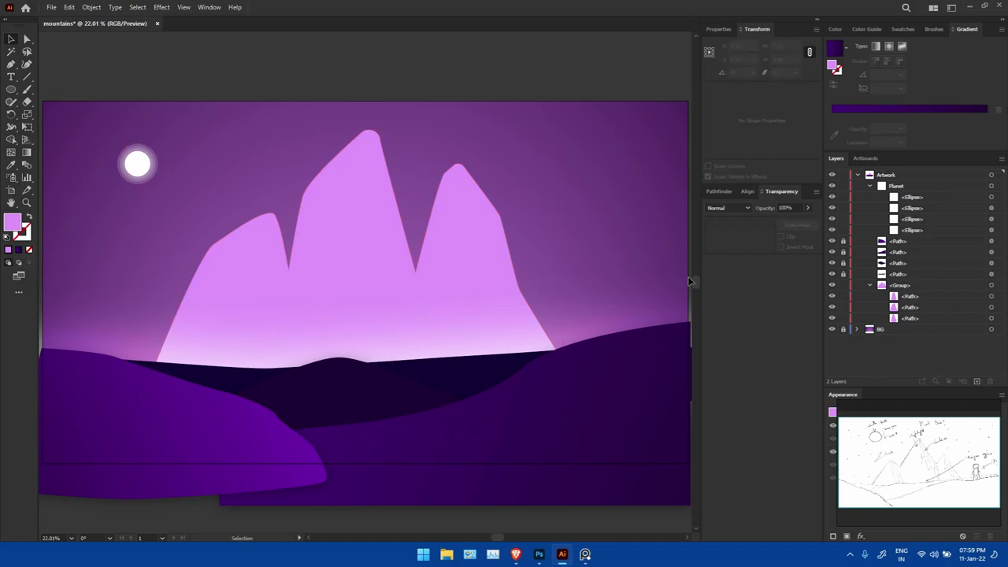
click(485, 270)
key(a)
click(469, 207)
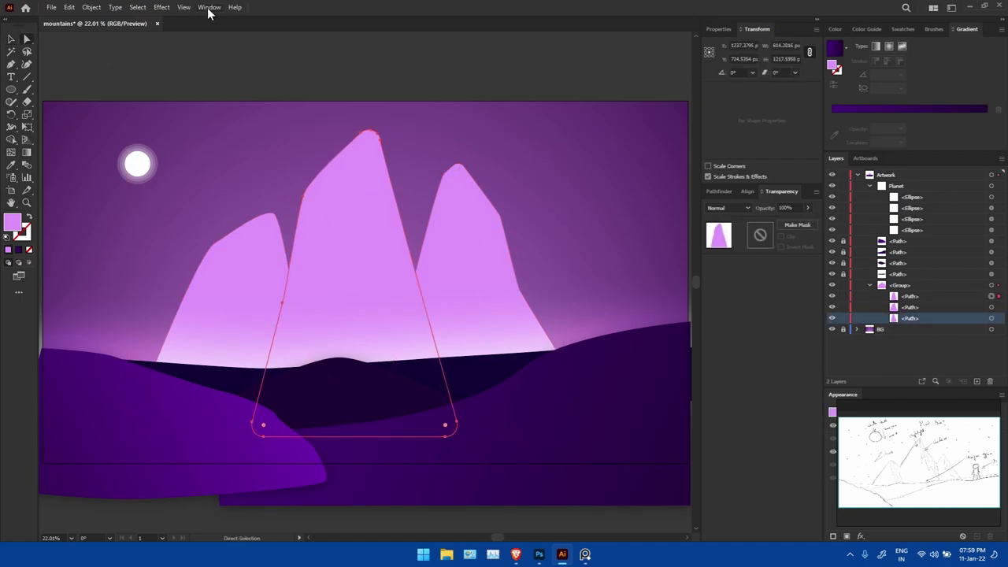
Step: Give the middle mountain a black Multiply drop shadow: 75%, Y 5 px, blur 85 px
click(162, 7)
click(197, 33)
click(736, 160)
click(732, 189)
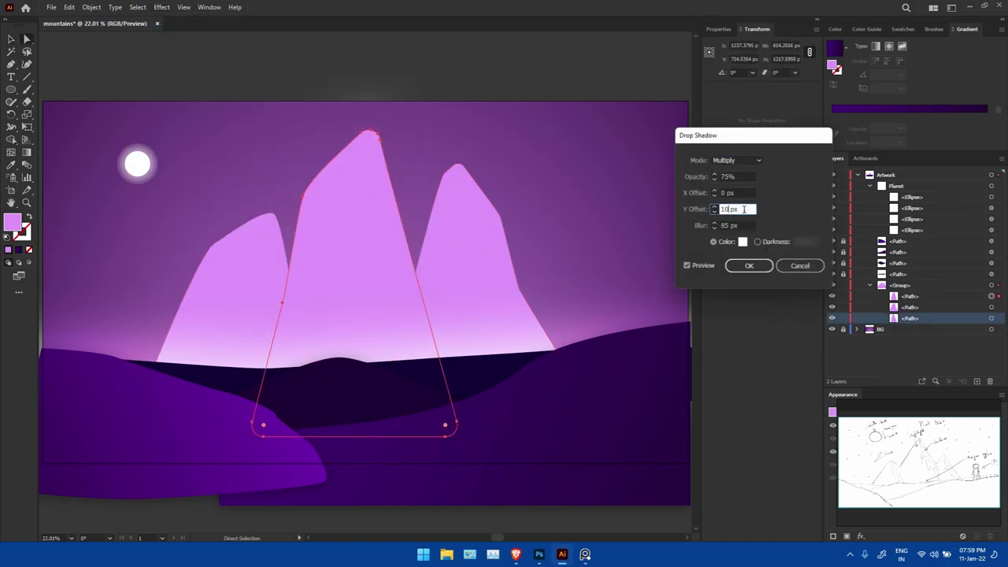
click(743, 242)
text(5)
key(Return)
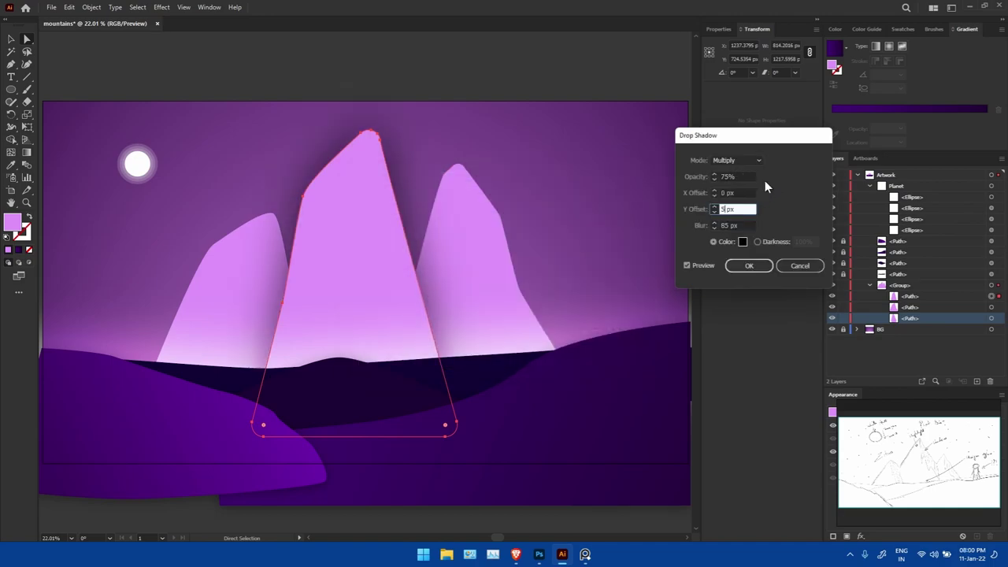
click(736, 160)
click(736, 190)
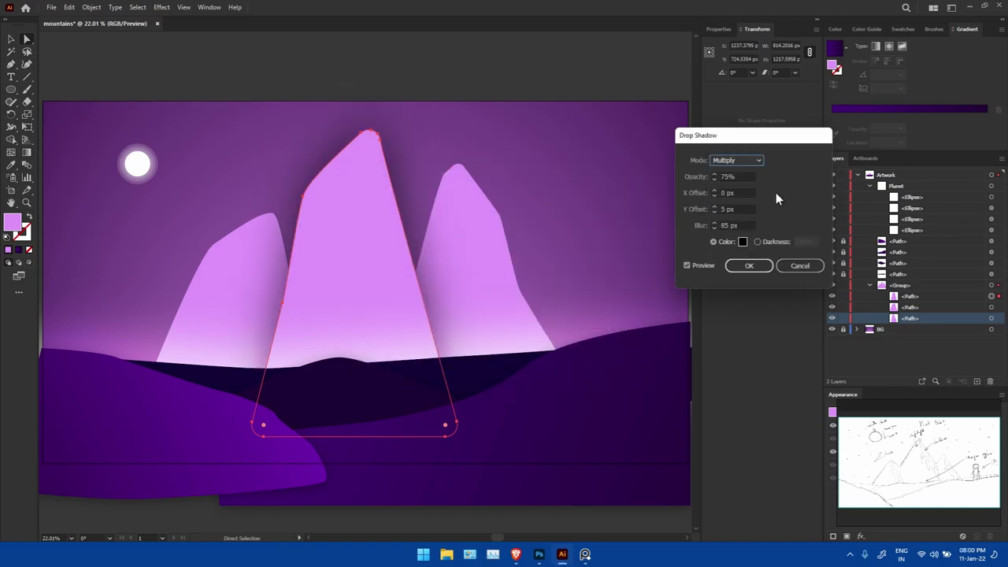
click(749, 266)
Step: Ungroup the three mountains and reselect the middle one
click(934, 298)
key(v)
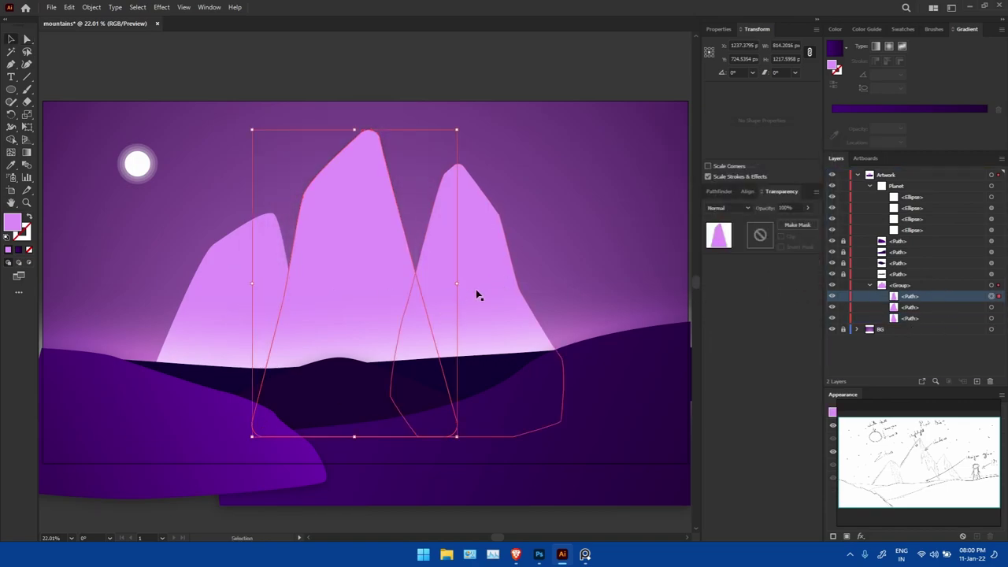
shift+click(479, 293)
key(ctrl+shift+g)
click(897, 273)
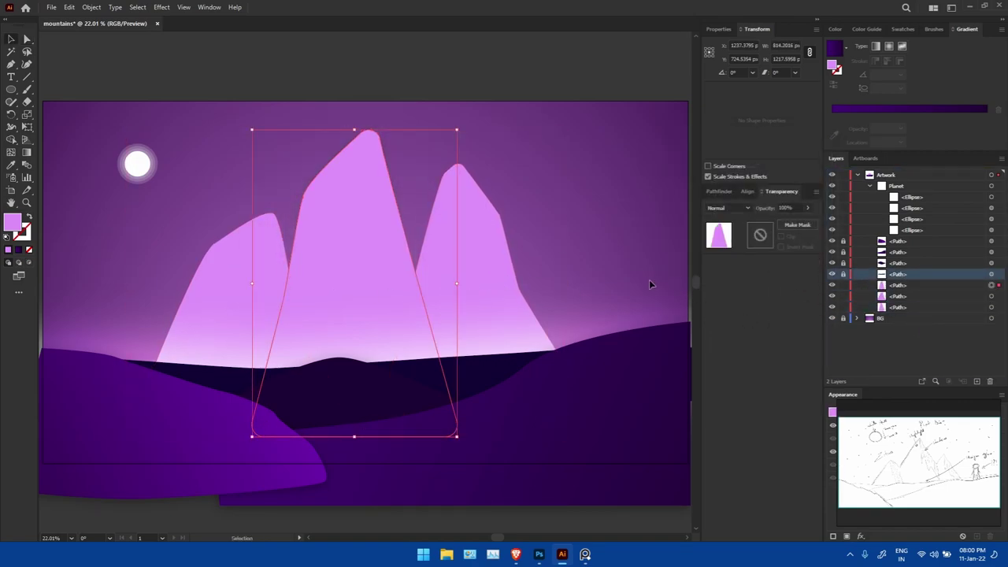
Step: Nudge the middle mountain slightly to the right
drag(401, 284, 406, 283)
key(Return)
click(555, 355)
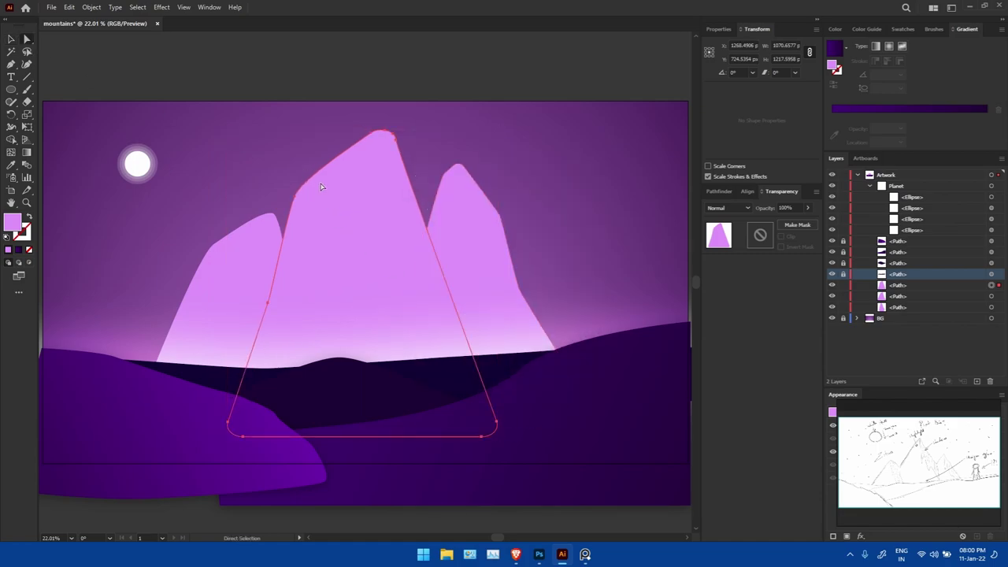
Step: Reshape the middle peak's anchor points, then add a new Layer 3
key(a)
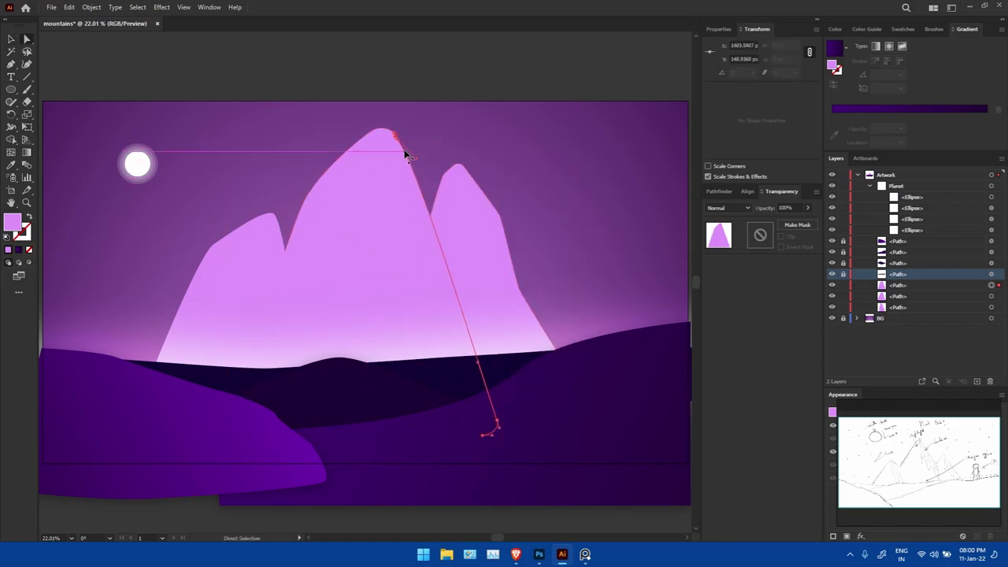
click(508, 204)
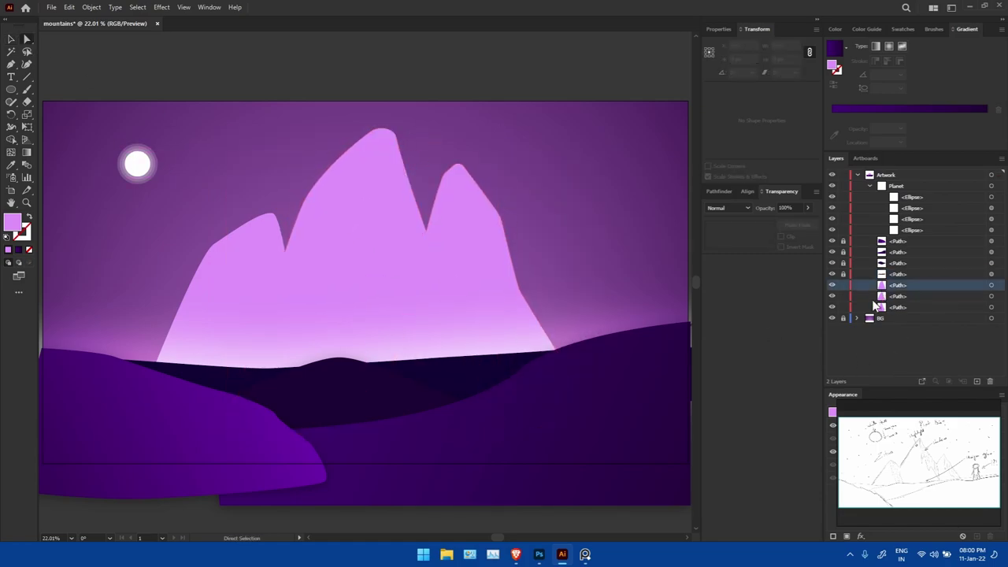
click(977, 381)
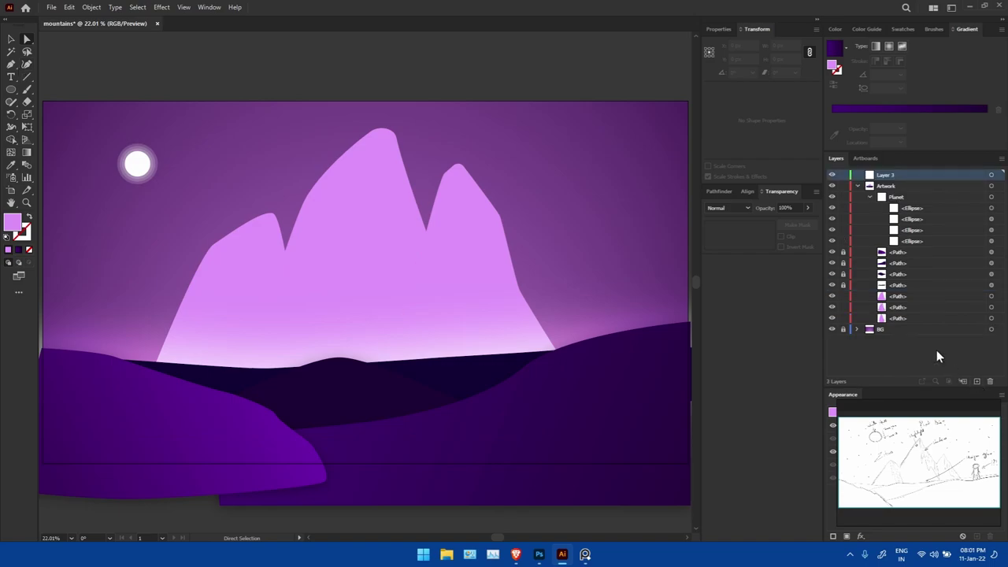
click(11, 64)
Step: Draw a jagged zigzag shading shape from the middle peak down the mountain's face
click(385, 129)
drag(374, 167, 381, 201)
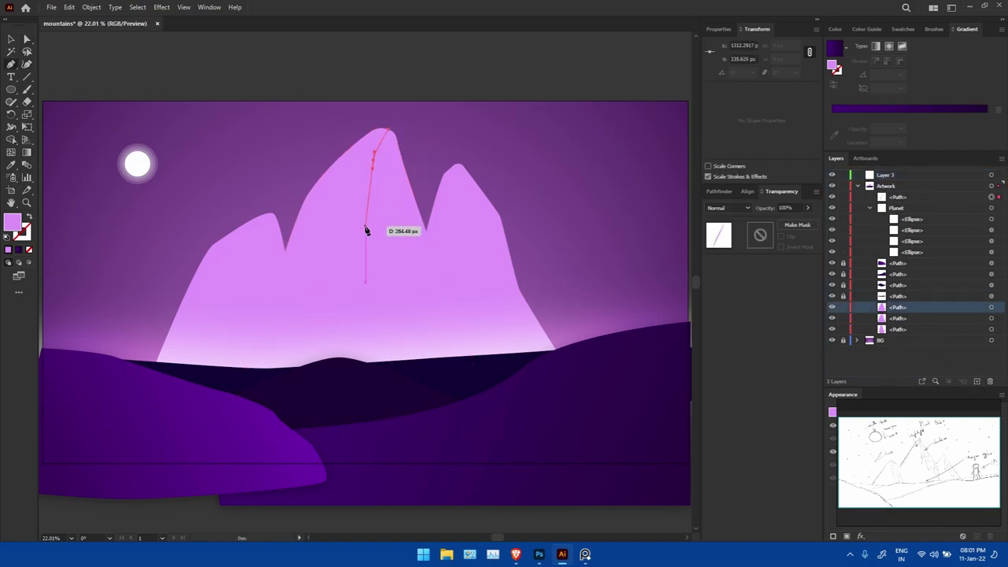
key(Escape)
click(378, 224)
click(374, 260)
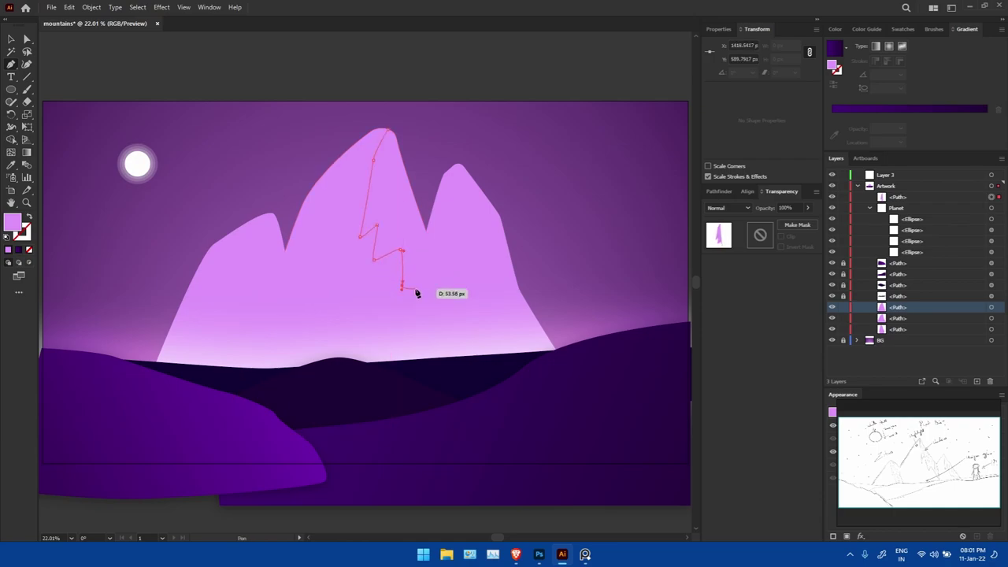
click(426, 231)
click(386, 129)
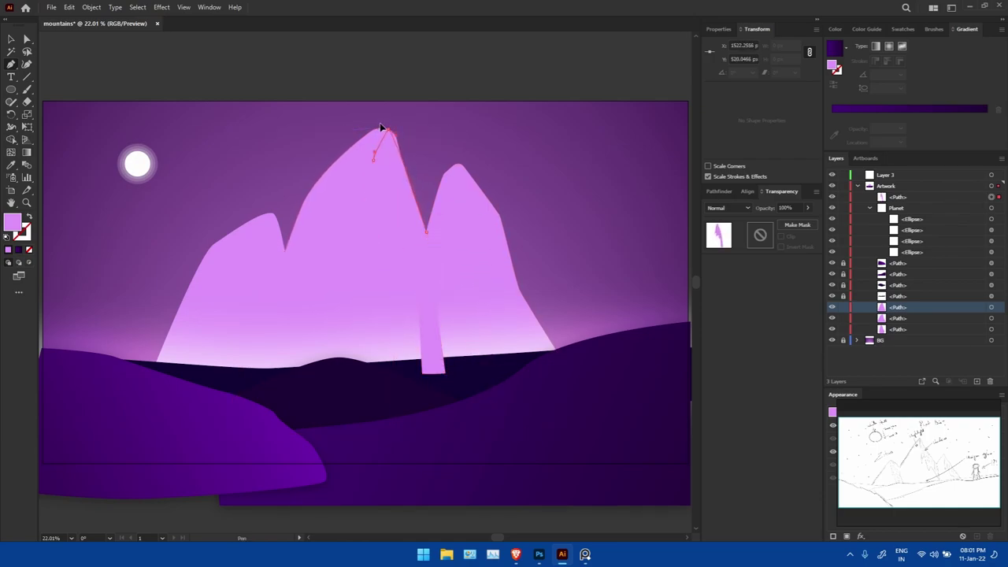
drag(384, 123, 398, 144)
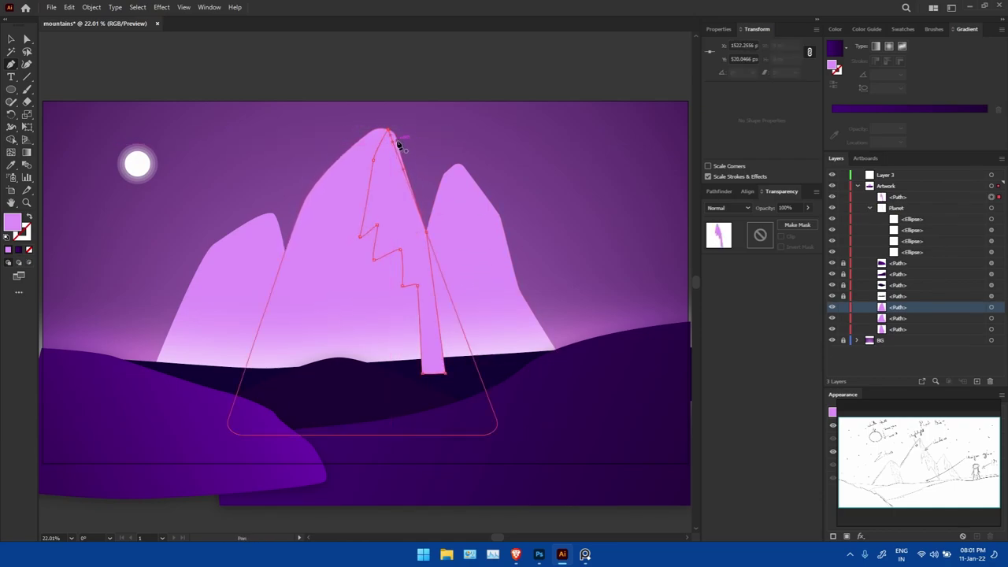
Step: Fill the shading shape dark purple and move it below the hills in Layers
click(524, 139)
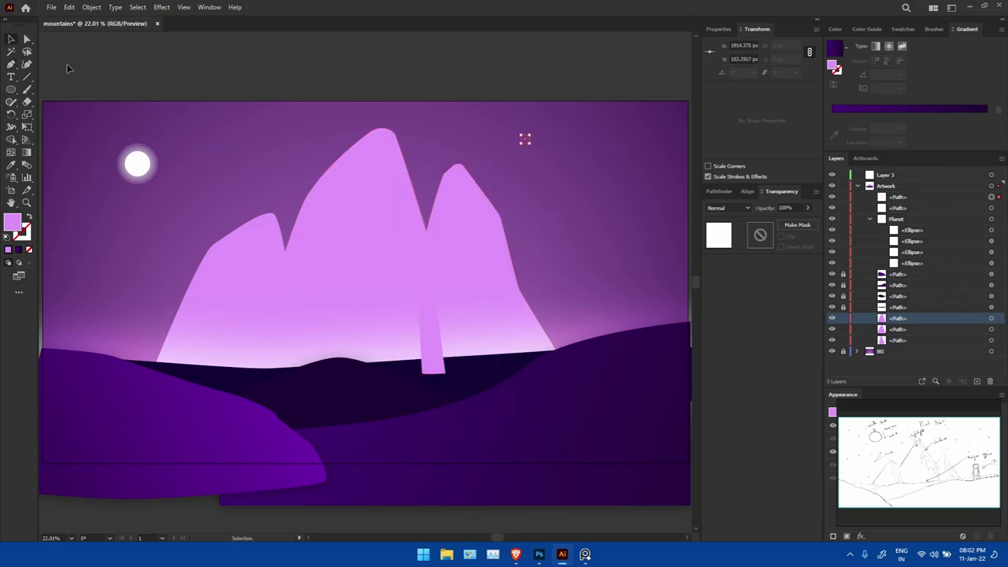
double_click(11, 222)
click(612, 207)
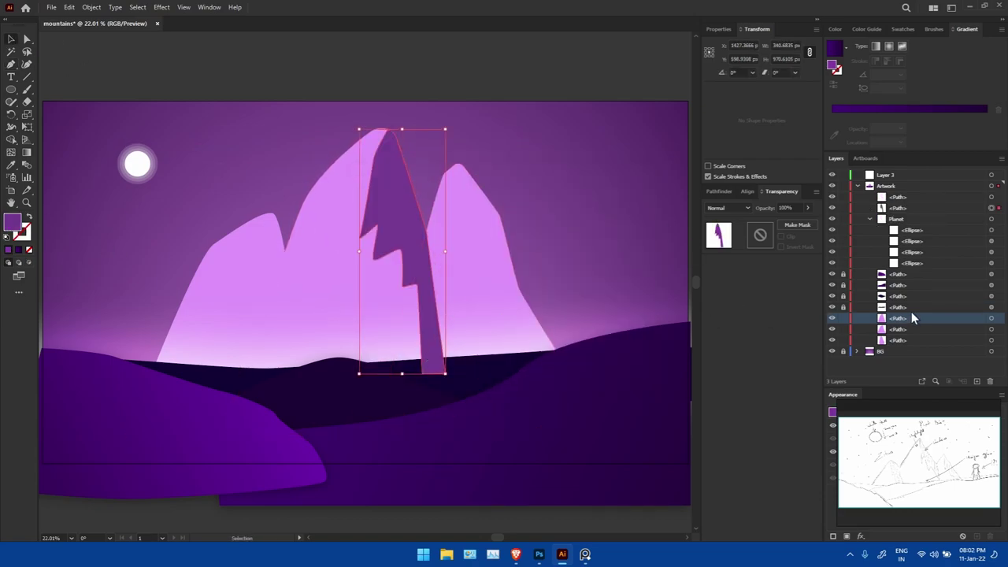
click(918, 207)
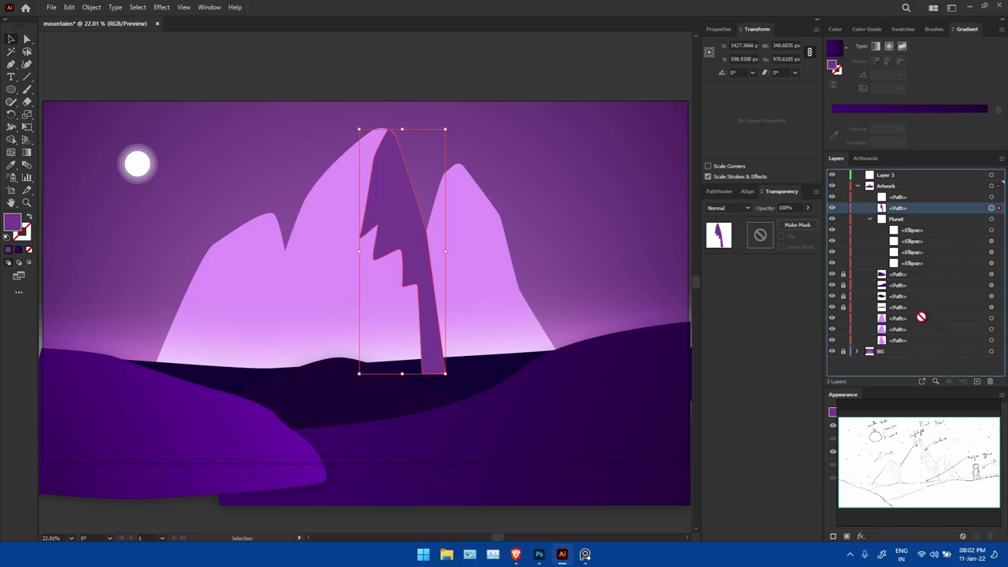
drag(921, 317, 921, 319)
Step: Draw a Pen shading shape from the right peak down its slope to the hill
key(p)
click(460, 169)
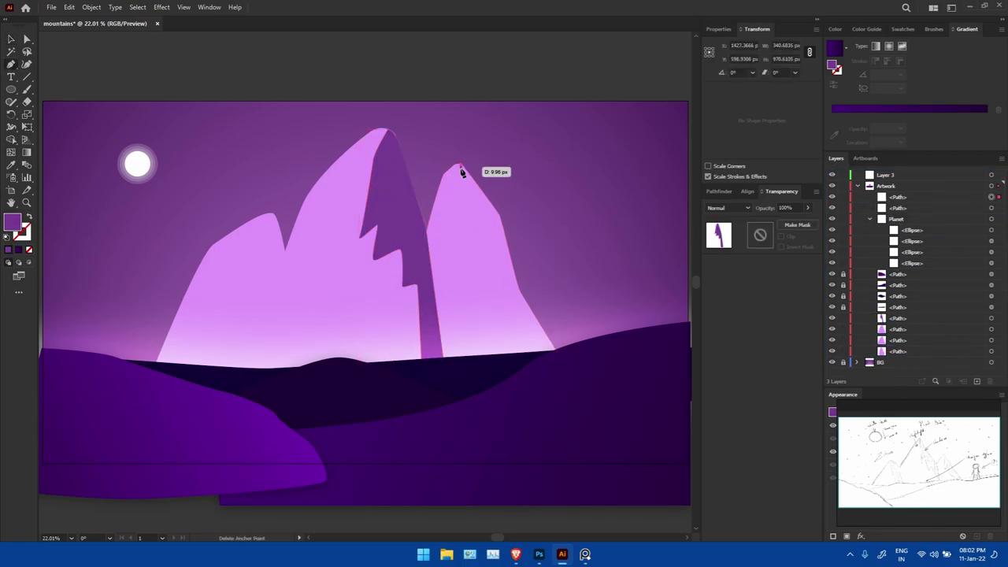
click(453, 208)
click(480, 229)
click(505, 285)
click(523, 325)
click(533, 356)
click(558, 355)
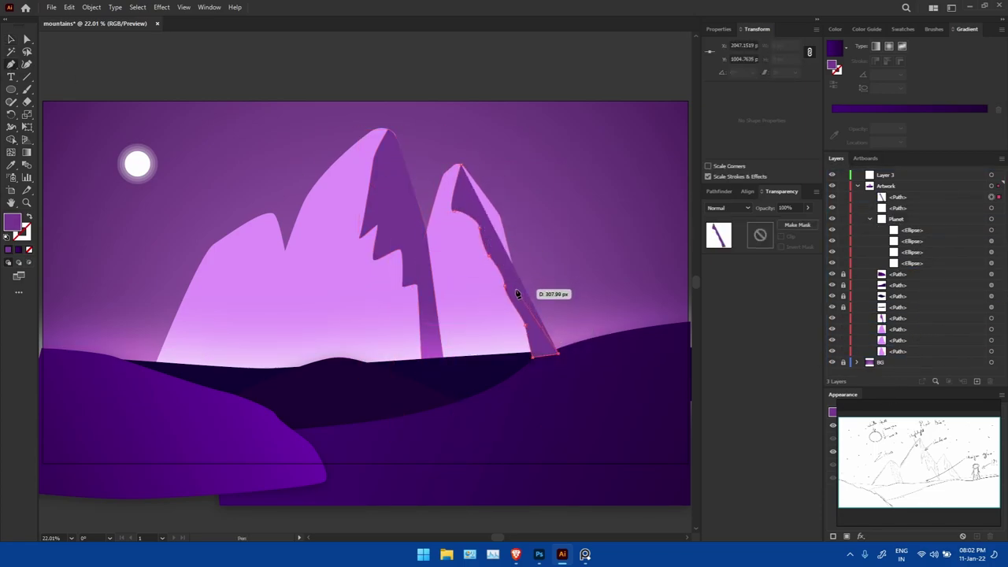
click(483, 197)
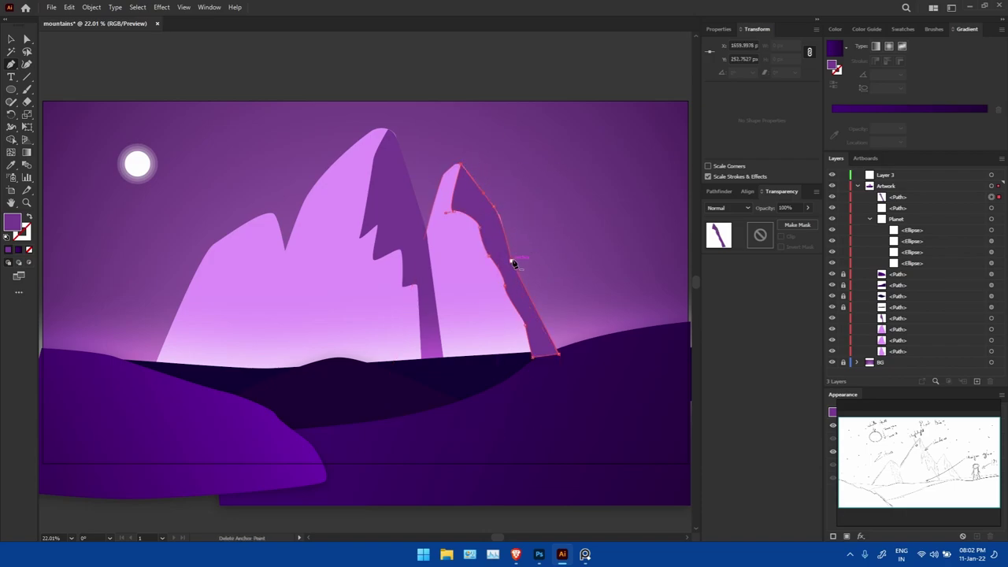
Step: Nudge the right ridge shadow down and bend its edge inward below the summit
click(524, 211)
click(482, 200)
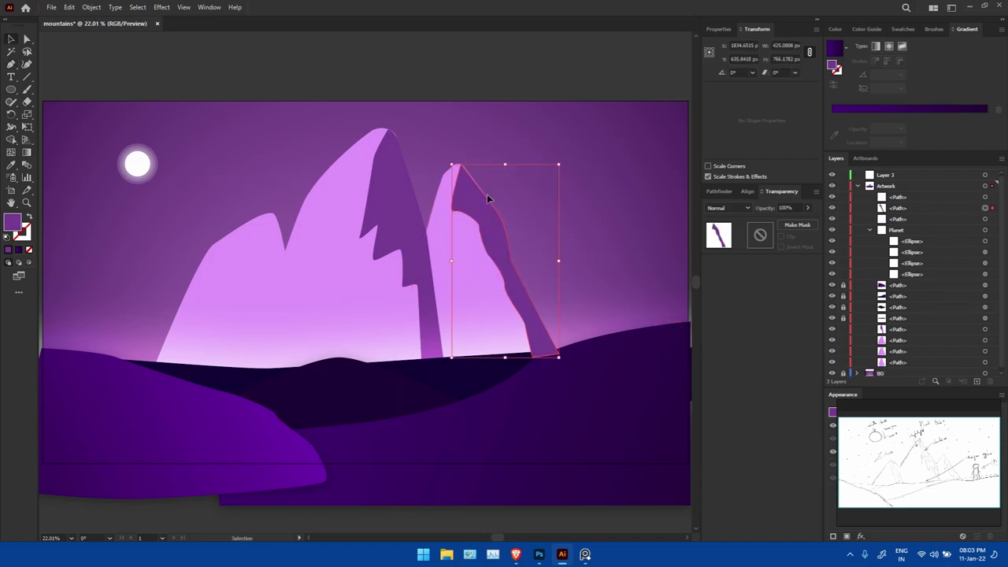
drag(465, 166, 475, 171)
key(a)
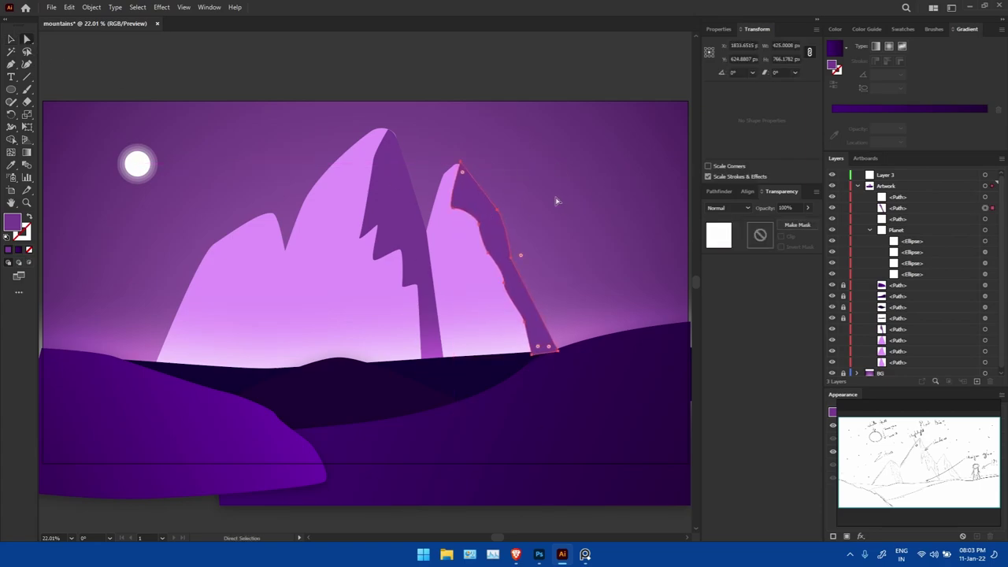
key(Down)
key(Down)
key(Down)
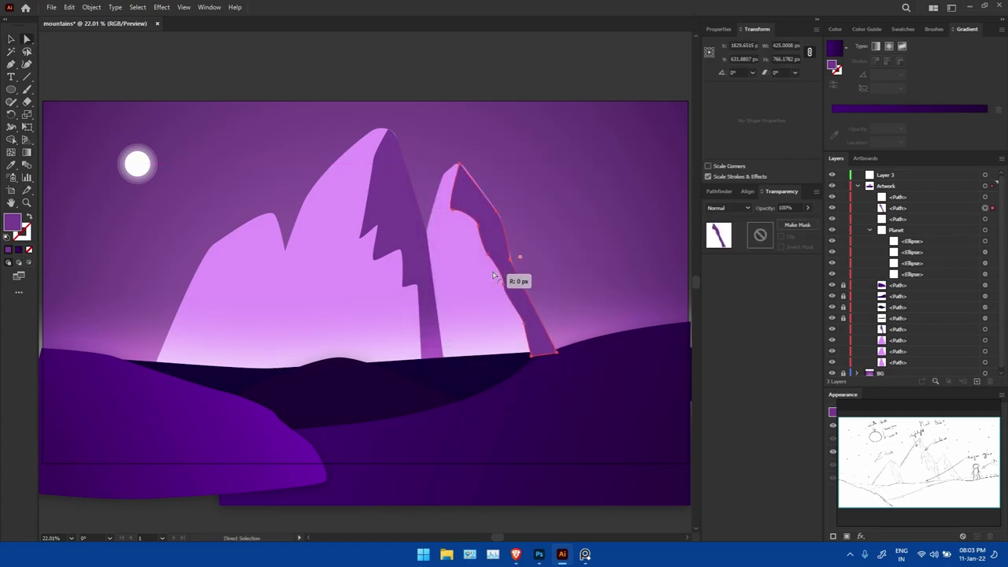
click(463, 166)
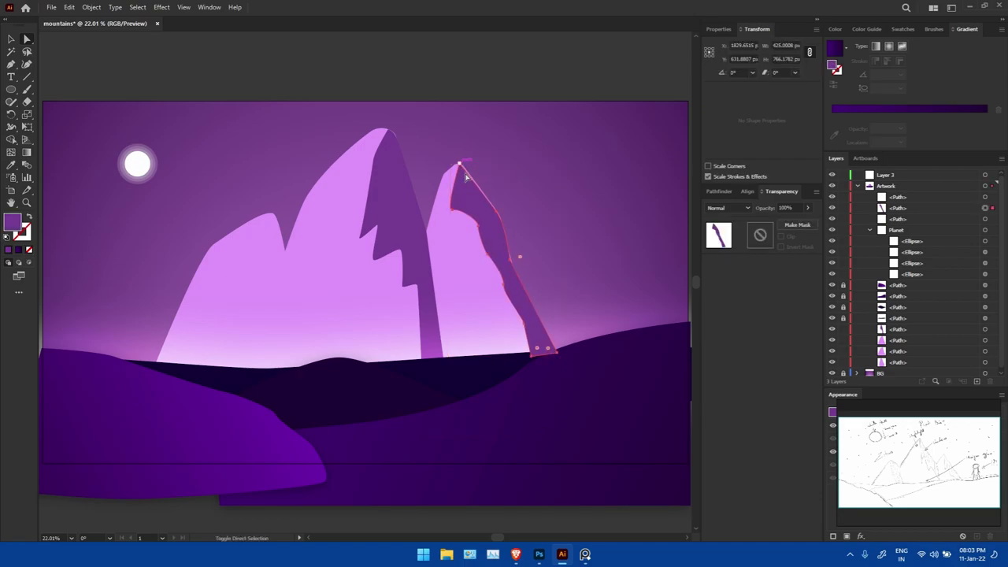
drag(506, 219, 495, 222)
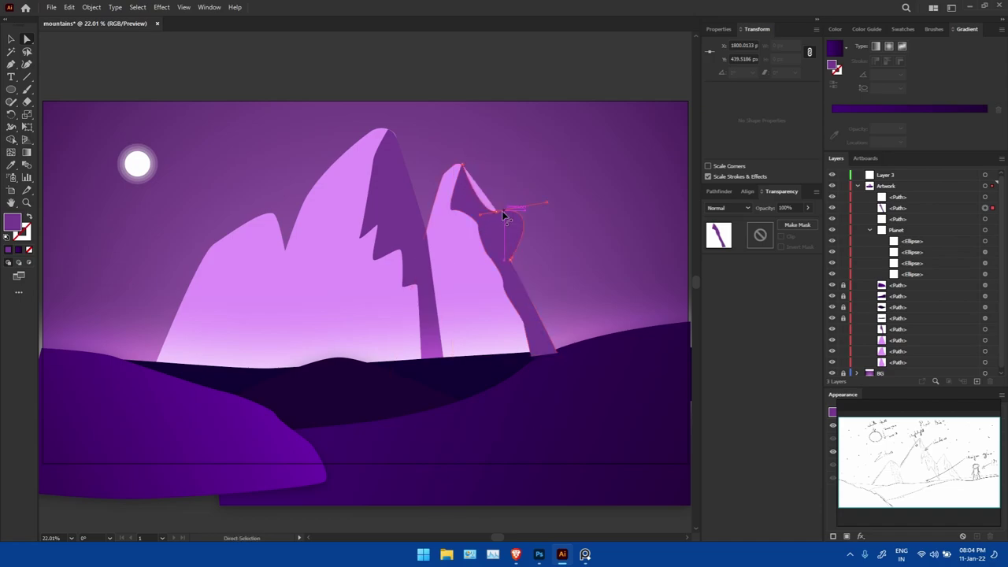
click(527, 226)
Step: Move the middle mountain's shadow lower in the Layers stacking order
click(499, 217)
click(561, 284)
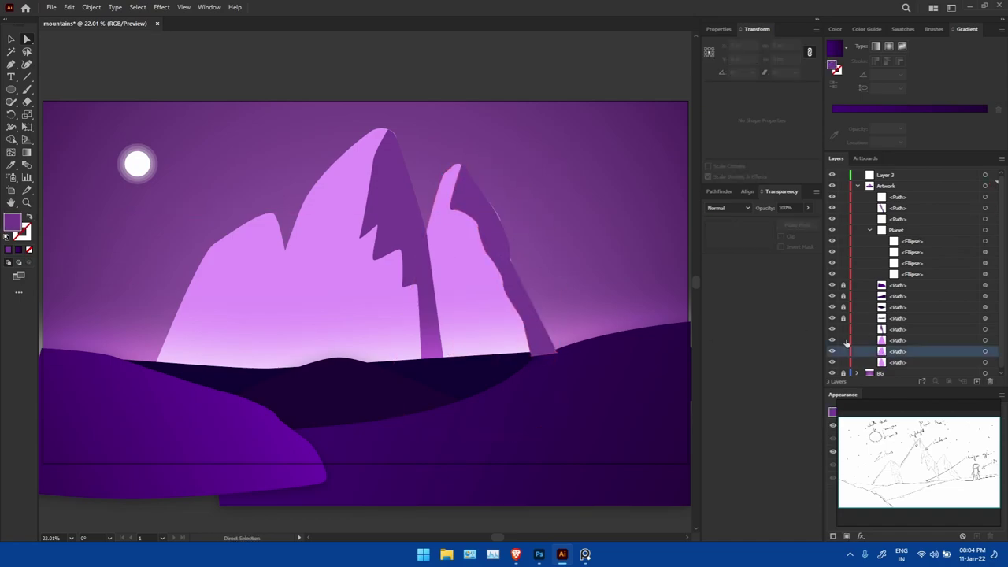
drag(843, 345, 843, 351)
click(501, 217)
drag(497, 213, 504, 220)
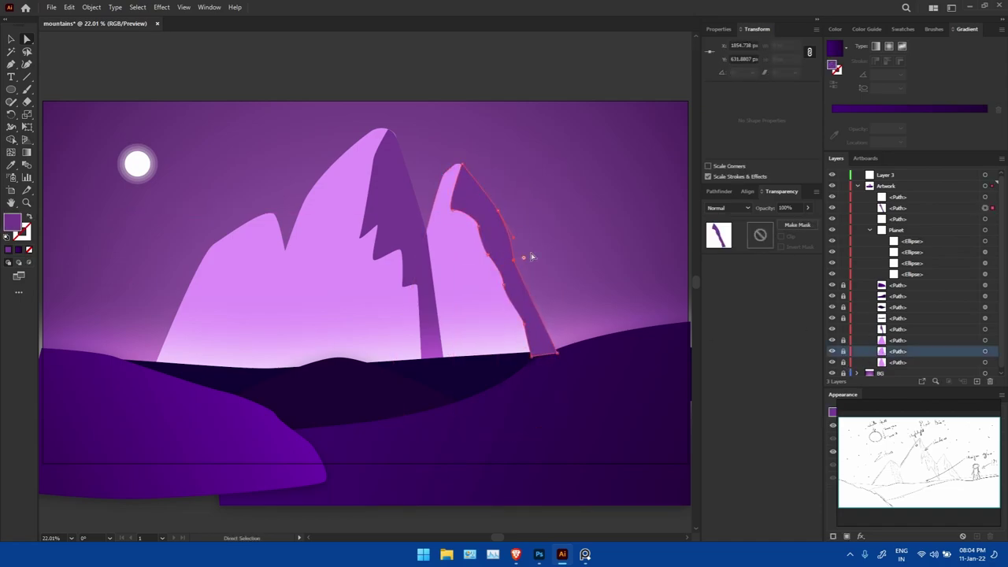
click(399, 133)
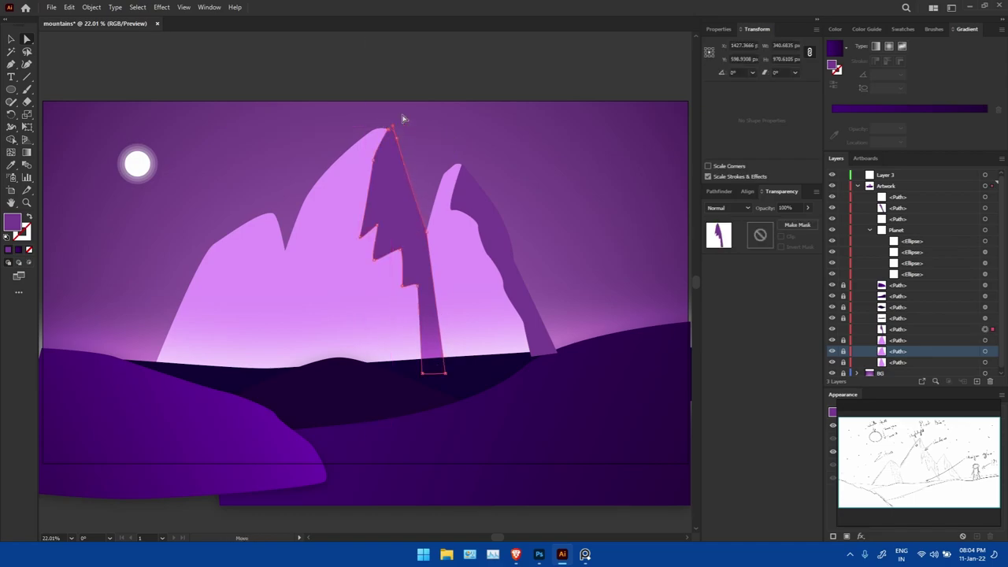
click(403, 118)
drag(900, 219, 874, 354)
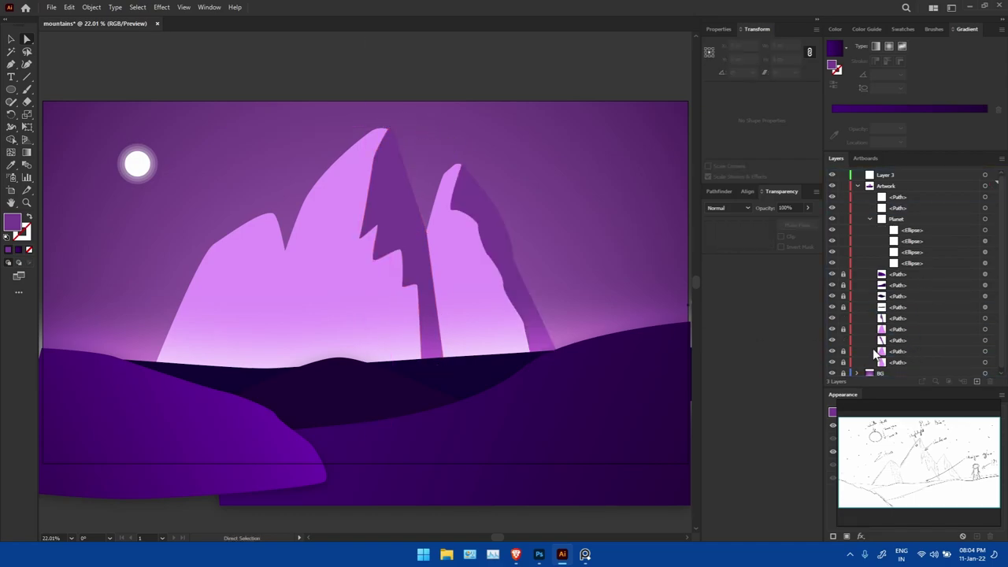
Step: Draw a closed shadow shape down the left mountain from peak to base
click(271, 213)
click(272, 378)
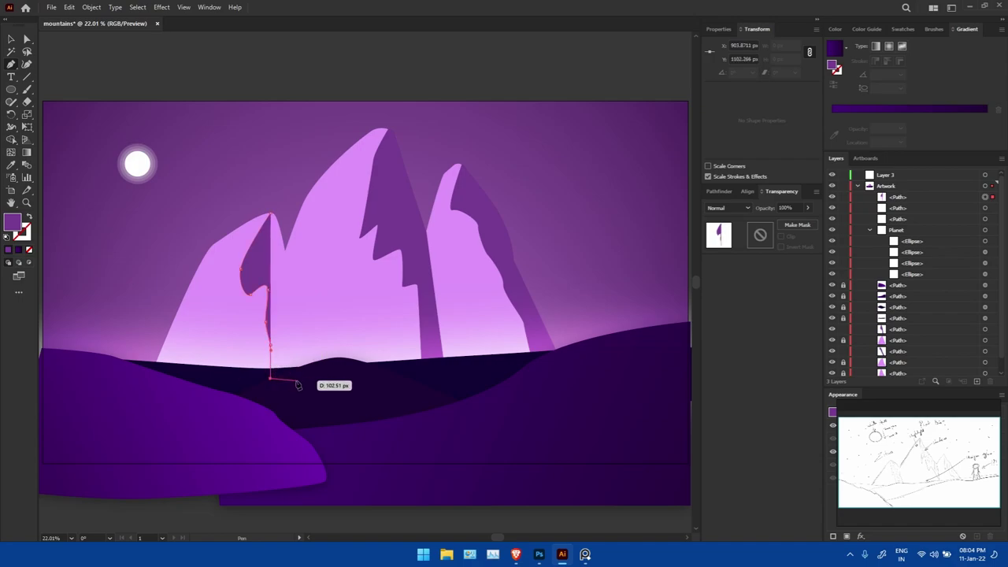
click(317, 370)
click(307, 322)
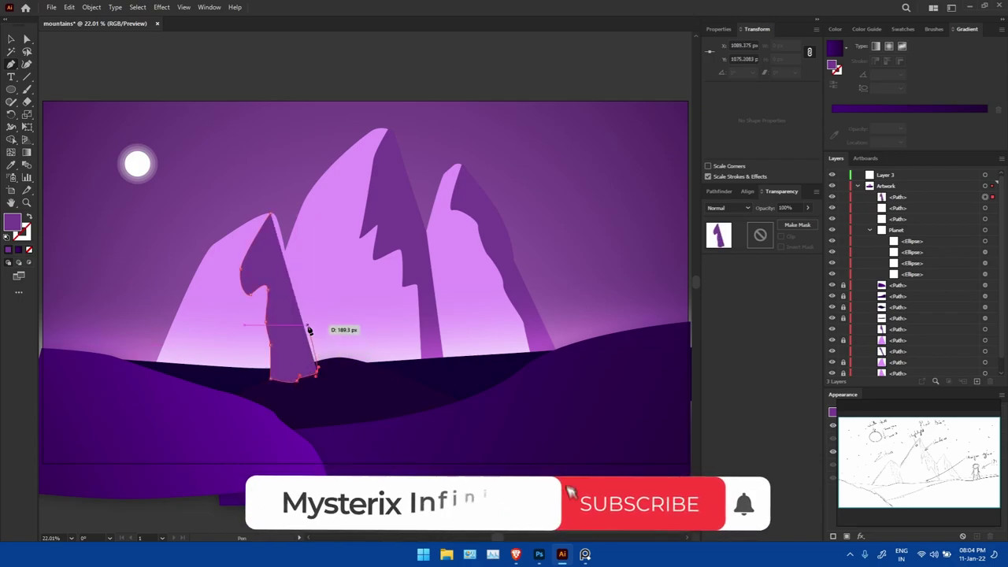
click(277, 218)
Step: Place the new left shadow behind the left mountain in the layer stack
key(v)
drag(898, 196, 918, 348)
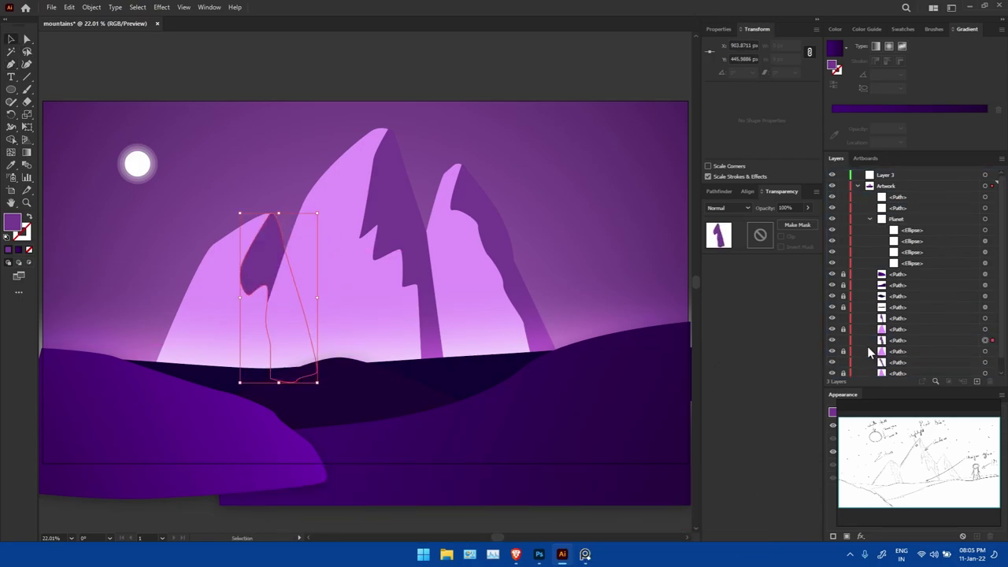
click(623, 304)
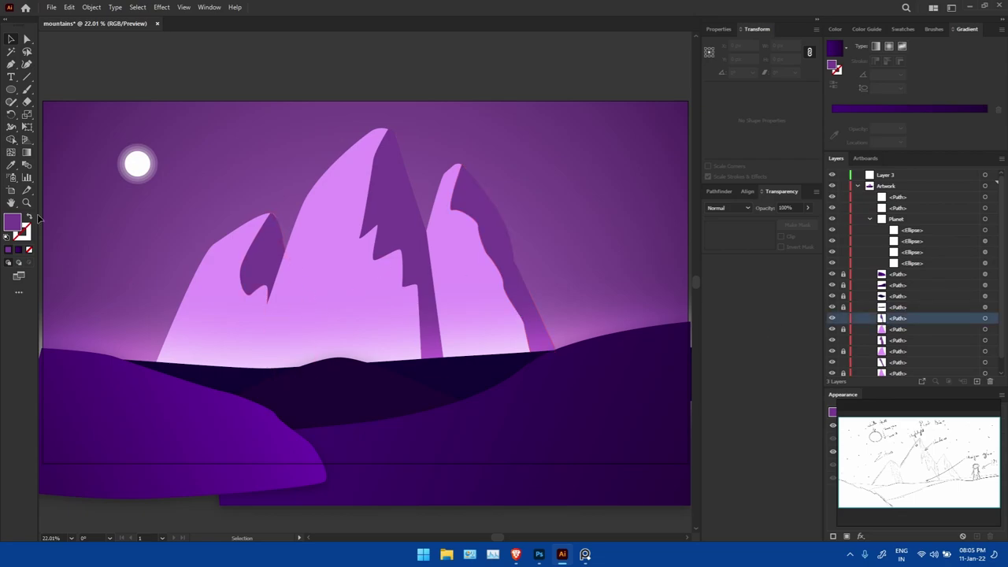
click(27, 156)
Step: Give the right peak's shadow a diagonal gradient starting at purple 774899, fading skyward
mouse_move(367, 387)
mouse_down()
mouse_move(567, 182)
mouse_move(575, 191)
mouse_up()
double_click(12, 225)
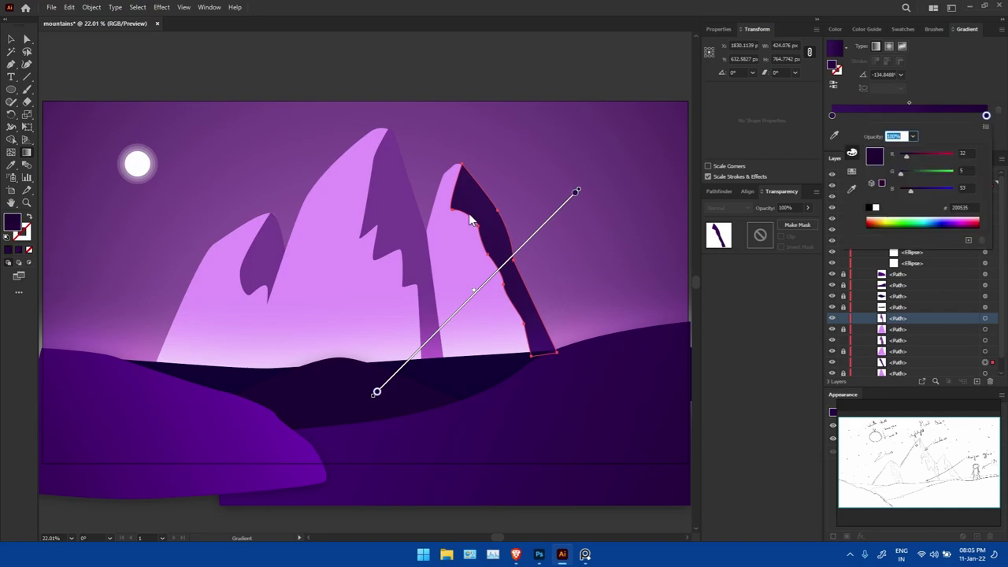
click(615, 209)
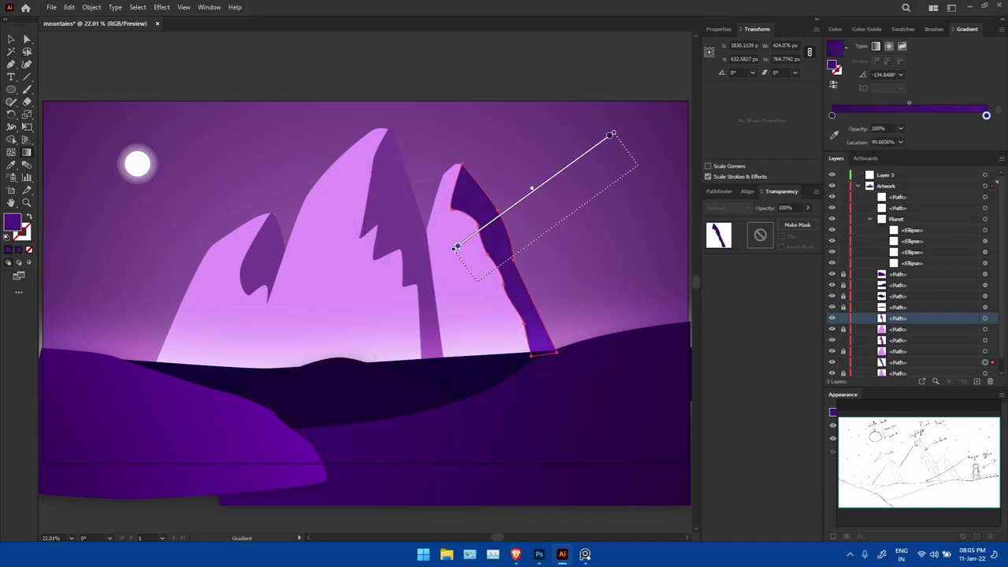
drag(490, 273, 634, 161)
double_click(13, 226)
click(603, 207)
double_click(12, 225)
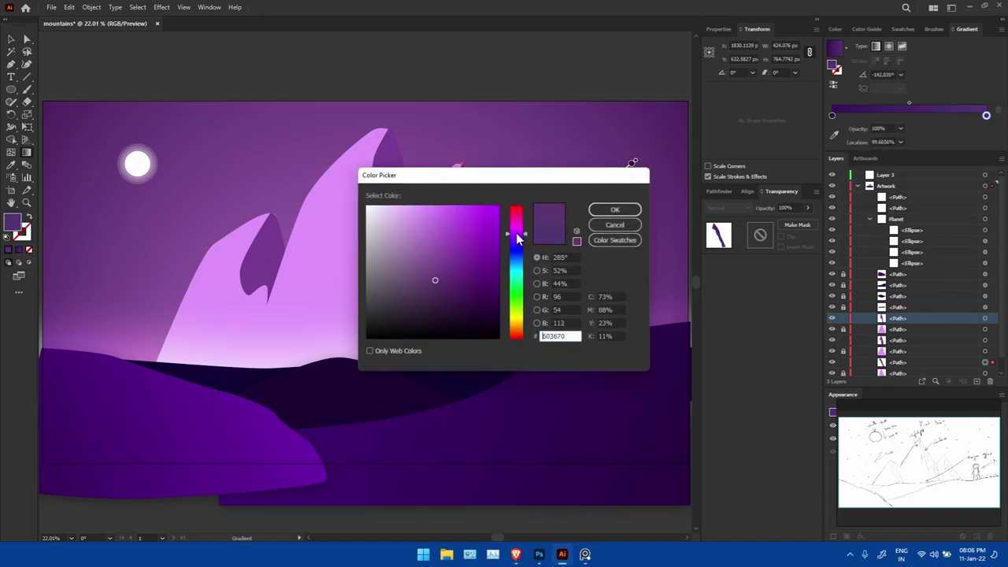
click(598, 225)
click(831, 115)
double_click(13, 225)
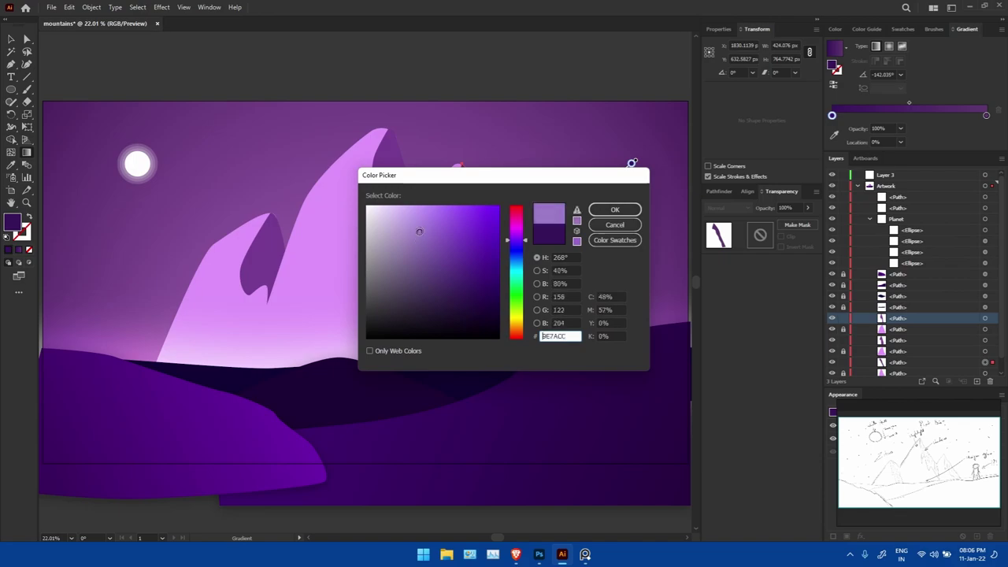
click(596, 212)
Step: Select the middle mountain's shadow on its own
key(v)
click(417, 260)
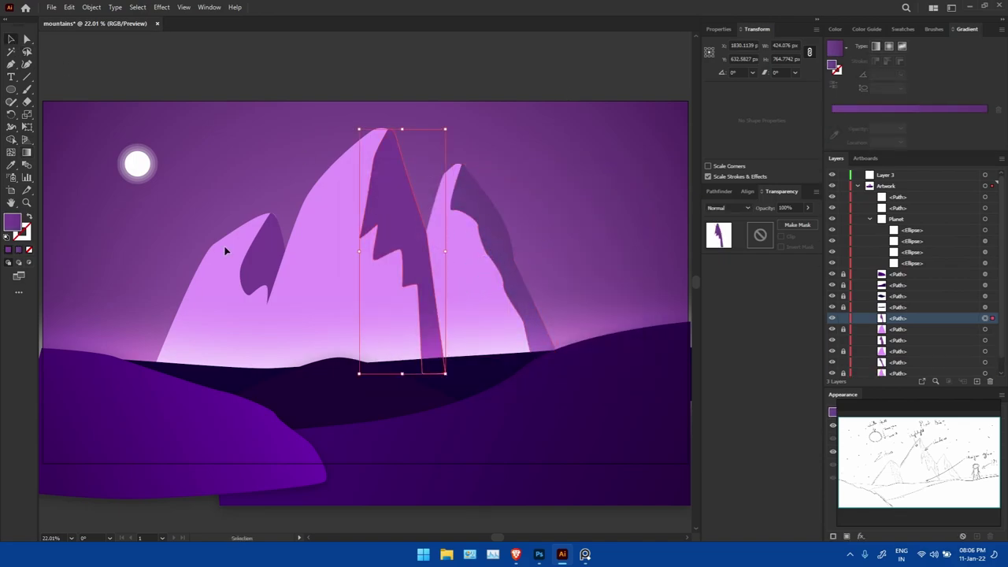
shift+click(268, 261)
click(558, 320)
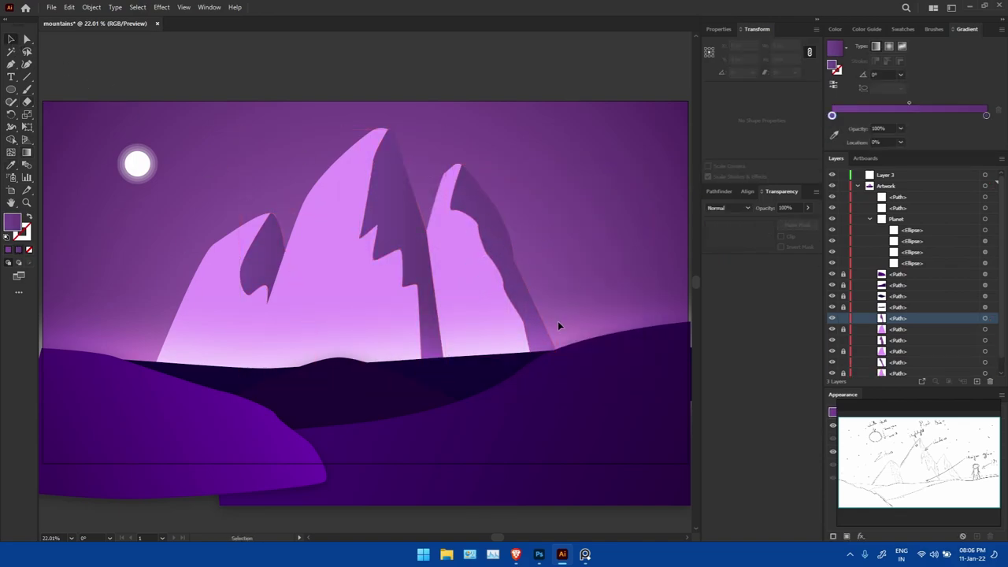
click(439, 351)
Step: Drag the middle shadow's notch anchors down and outward to widen it and lower its notches
mouse_move(401, 258)
mouse_down()
mouse_move(419, 285)
mouse_move(404, 291)
mouse_up()
key(v)
key(a)
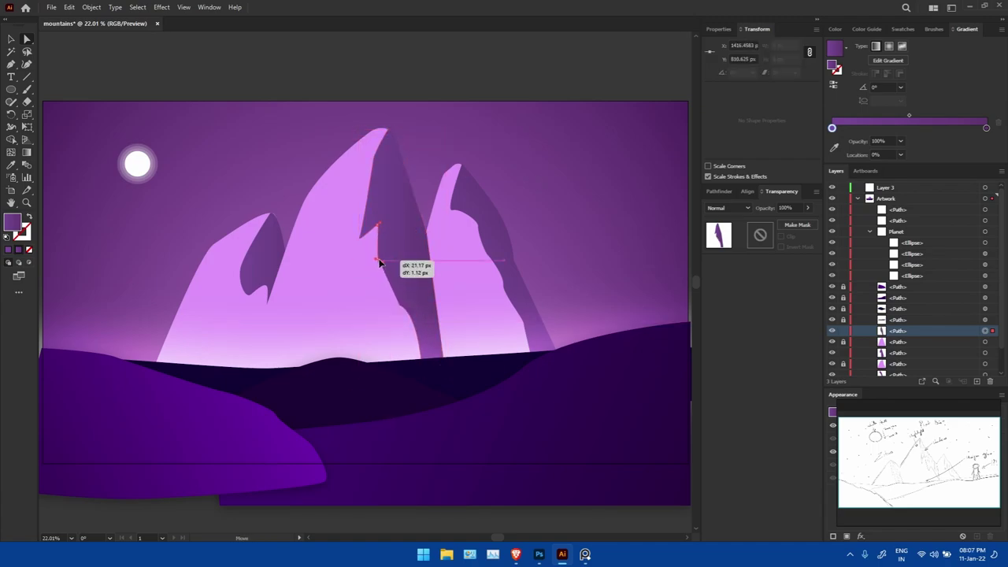
mouse_move(379, 264)
mouse_down()
mouse_move(383, 326)
mouse_move(396, 307)
mouse_up()
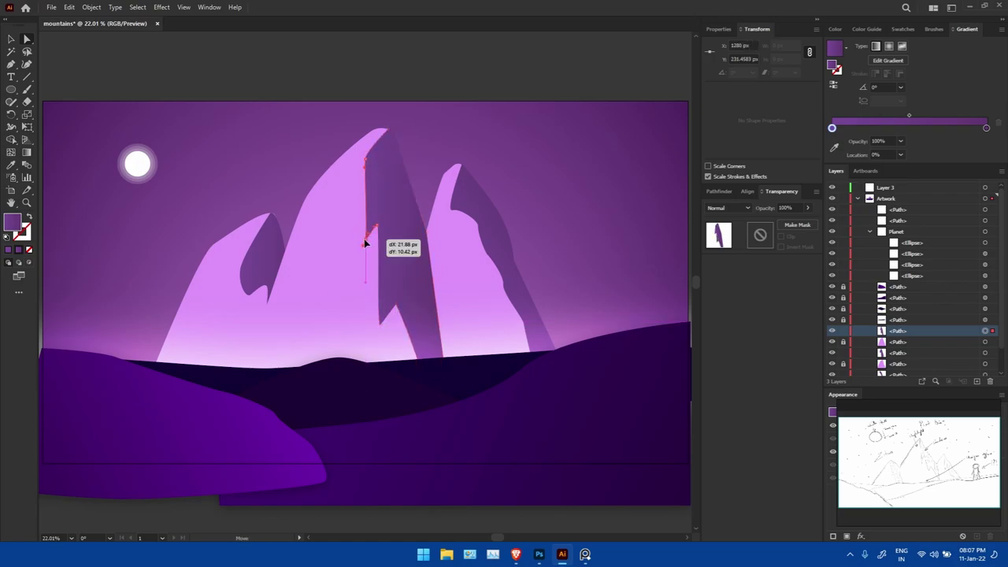
drag(378, 161, 387, 329)
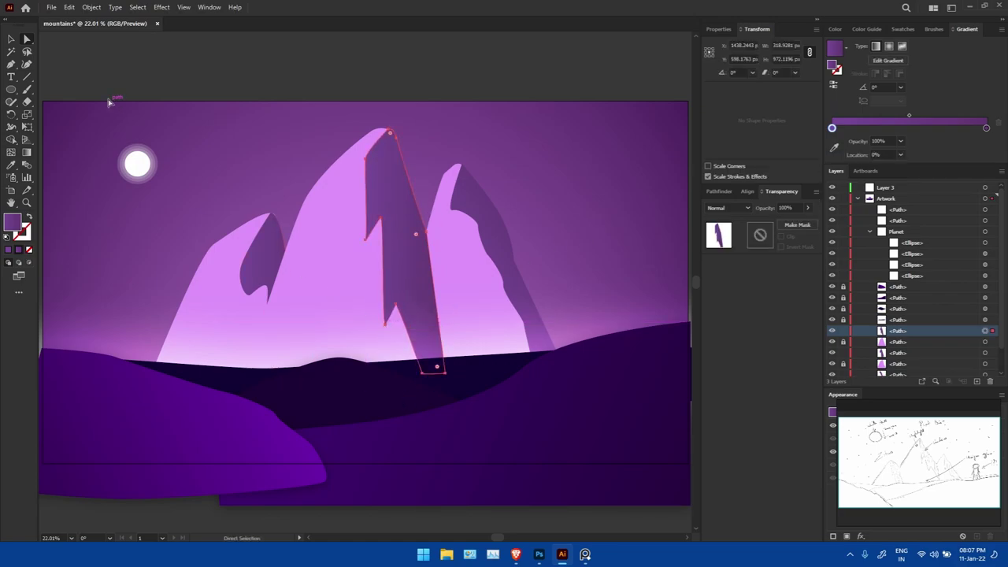
click(605, 300)
click(263, 252)
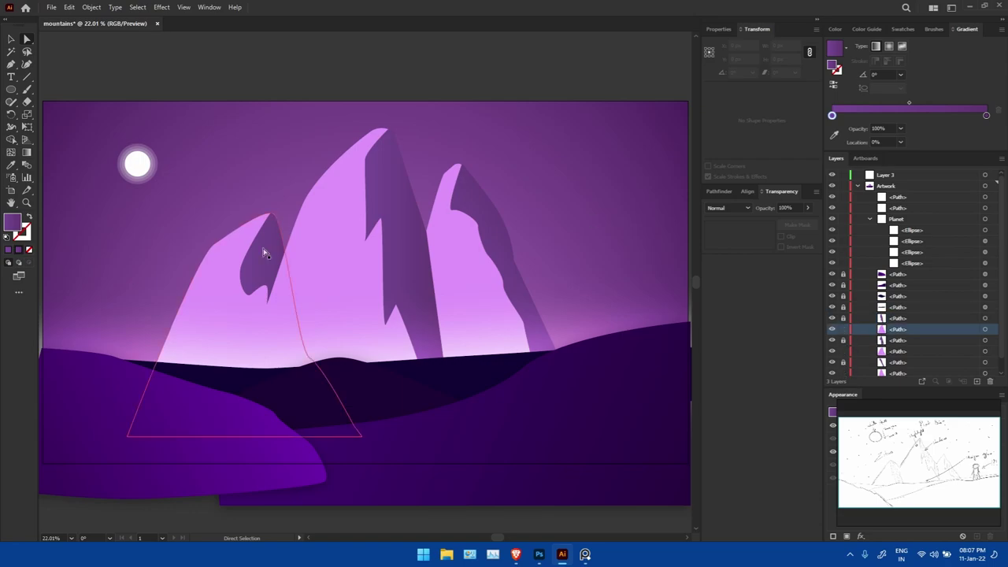
Step: Apply a diagonal gradient from light pink E99DFC to muted purple 9E72B2 on the left mountain
click(330, 280)
drag(169, 209, 572, 412)
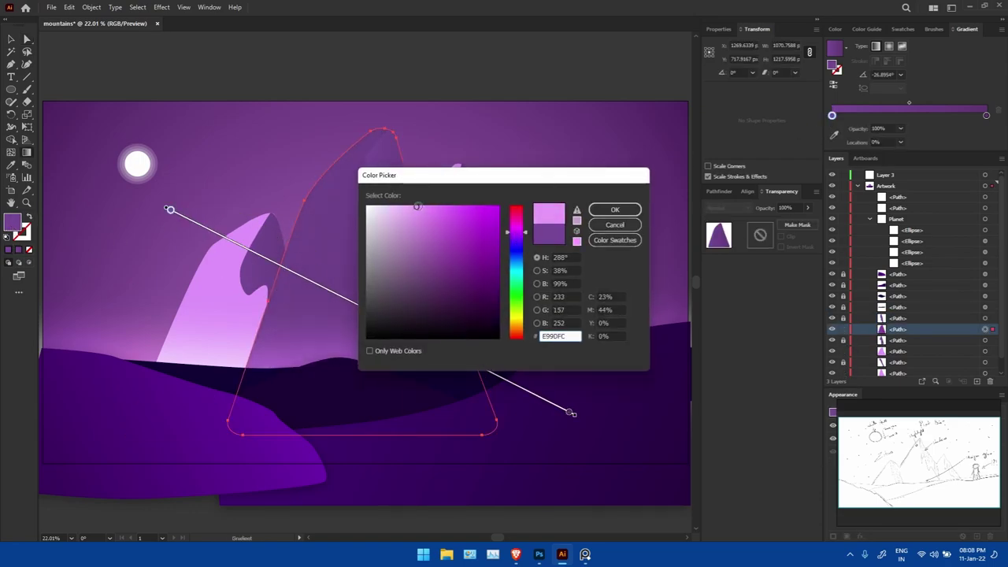
key(Return)
double_click(986, 117)
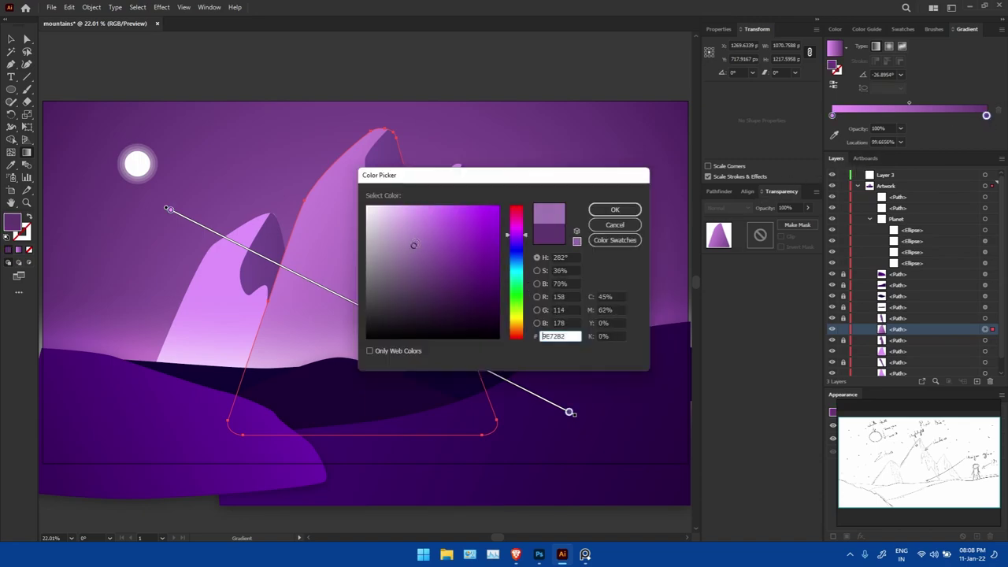
key(Return)
key(v)
key(ctrl+shift+a)
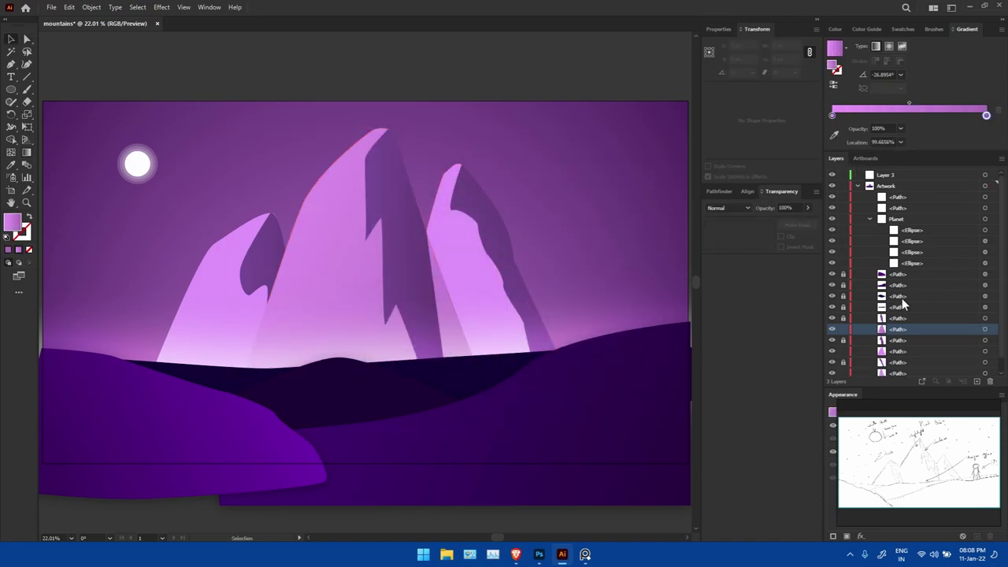
click(260, 315)
Step: Copy the pink gradient onto the other mountain bodies with the Eyedropper
shift+click(468, 286)
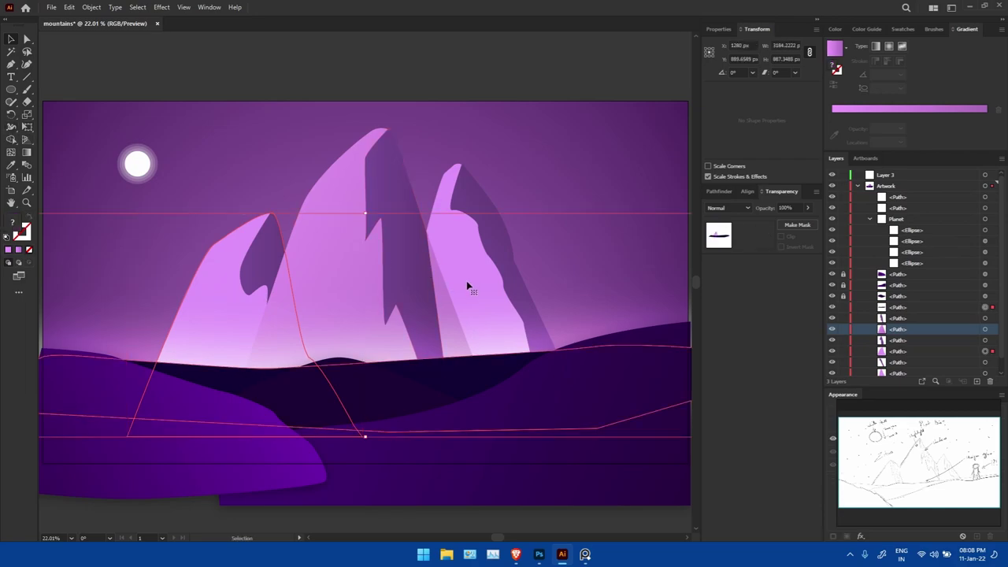
key(a)
click(468, 265)
shift+click(223, 277)
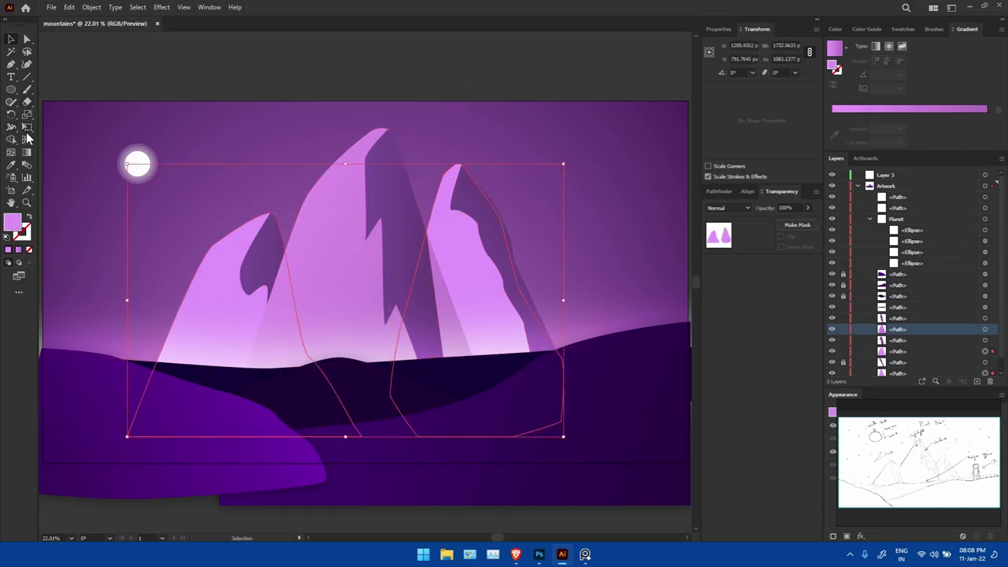
key(i)
Step: Nudge the top anchor of the left mountain's shadow to refine its tip
ctrl+click(293, 209)
scroll(268, 219, up, 3)
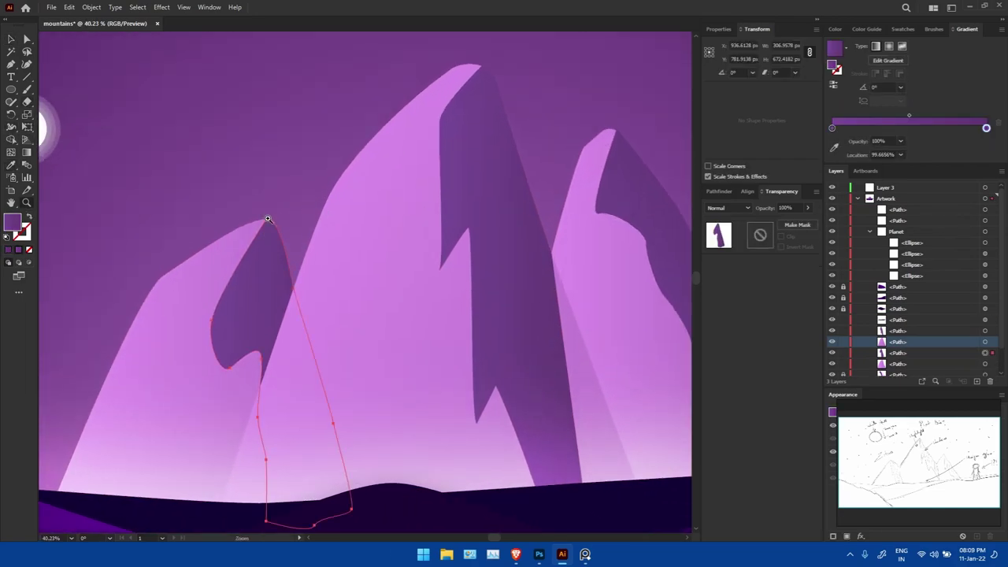
drag(269, 222, 269, 219)
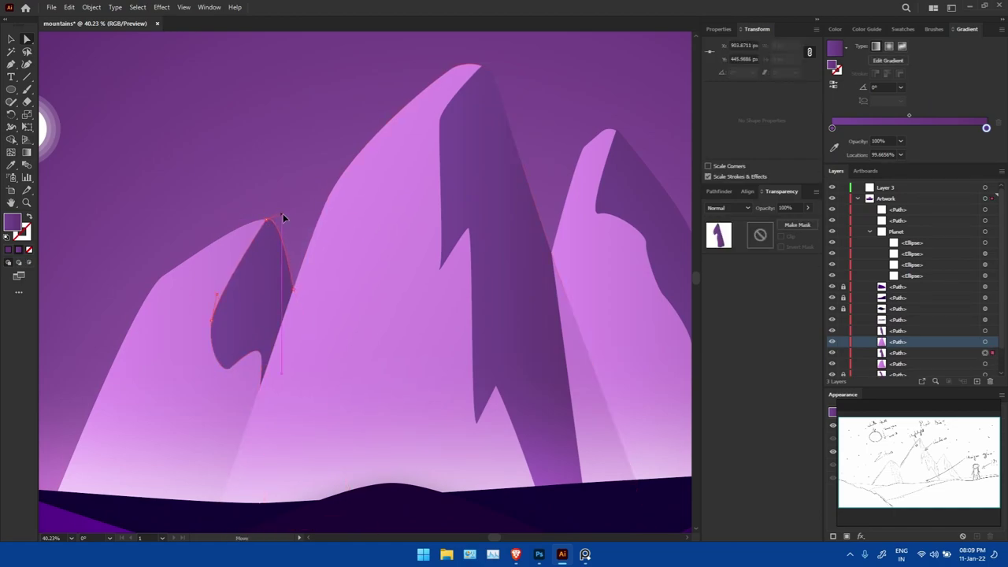
click(307, 207)
Step: Re-angle the diagonal gradient across the right mountain's shadow strip
scroll(377, 117, down, 3)
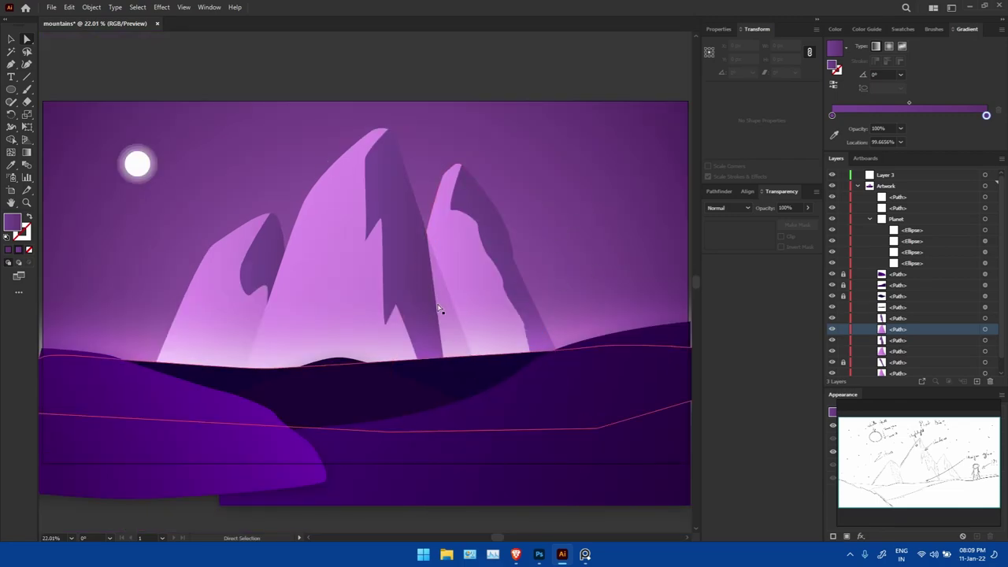
drag(456, 378, 480, 375)
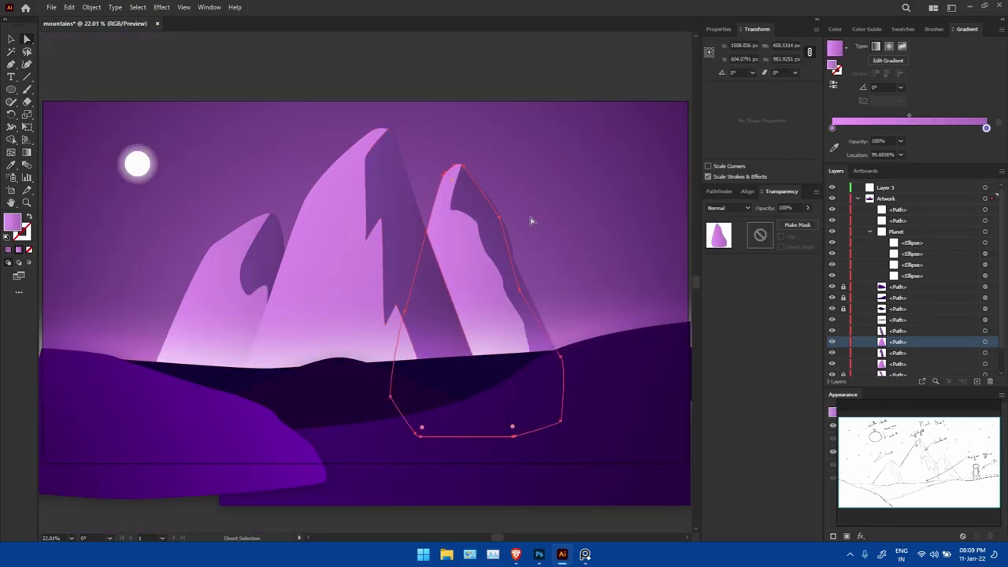
click(985, 354)
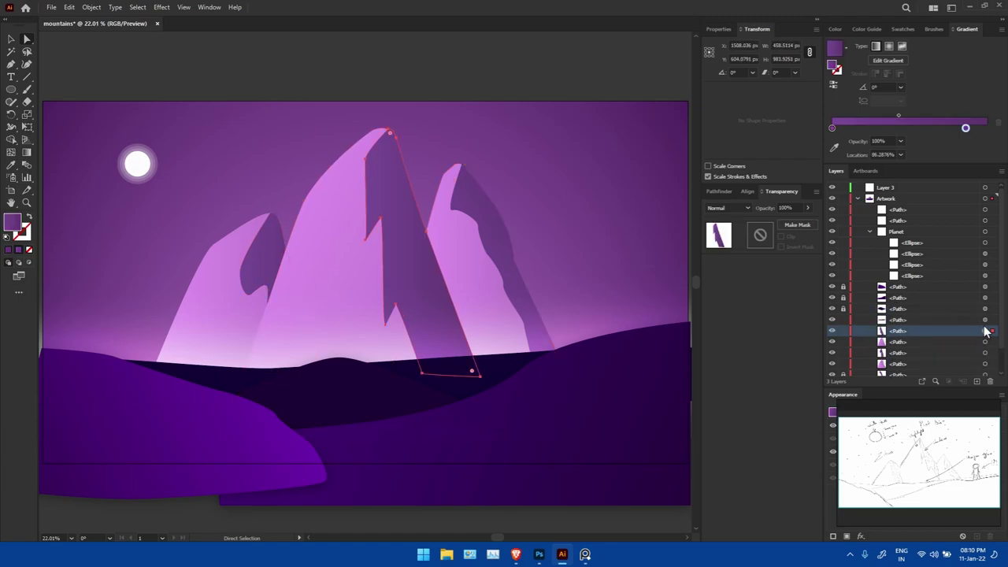
scroll(985, 301, down, 1)
click(984, 361)
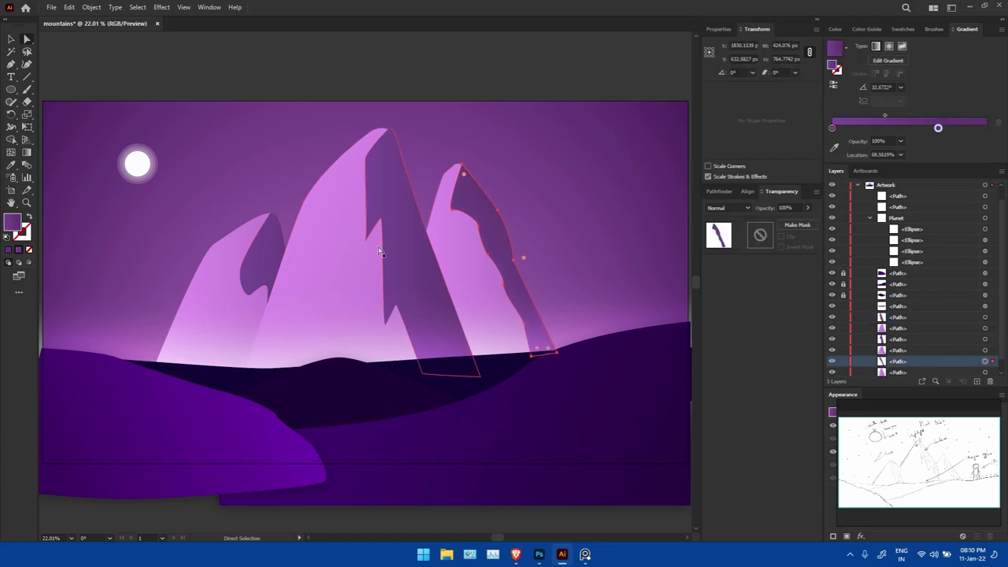
key(g)
drag(532, 236, 463, 271)
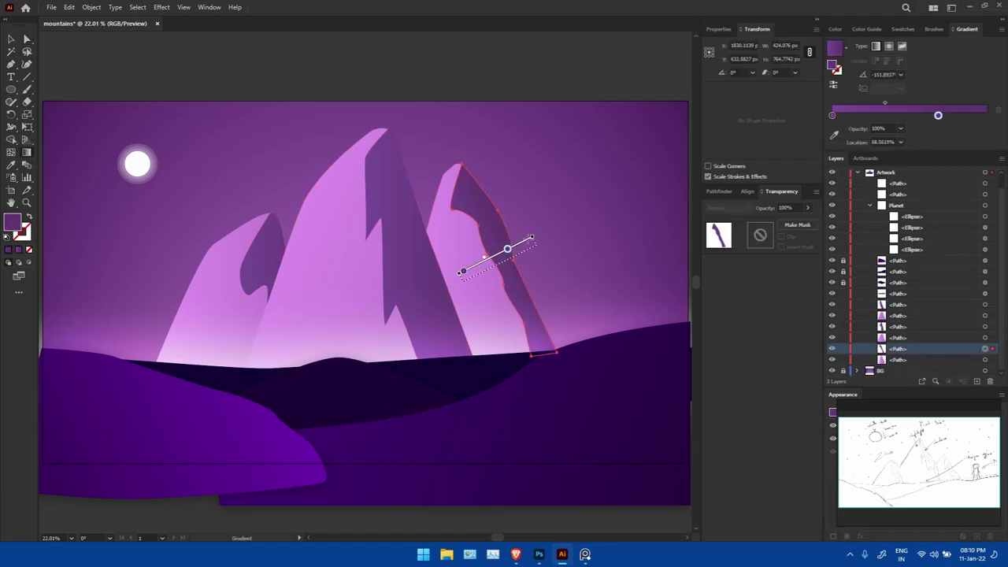
Step: Redraw the gradient across a second mountain shading path
click(882, 305)
drag(213, 288, 293, 256)
key(v)
click(106, 122)
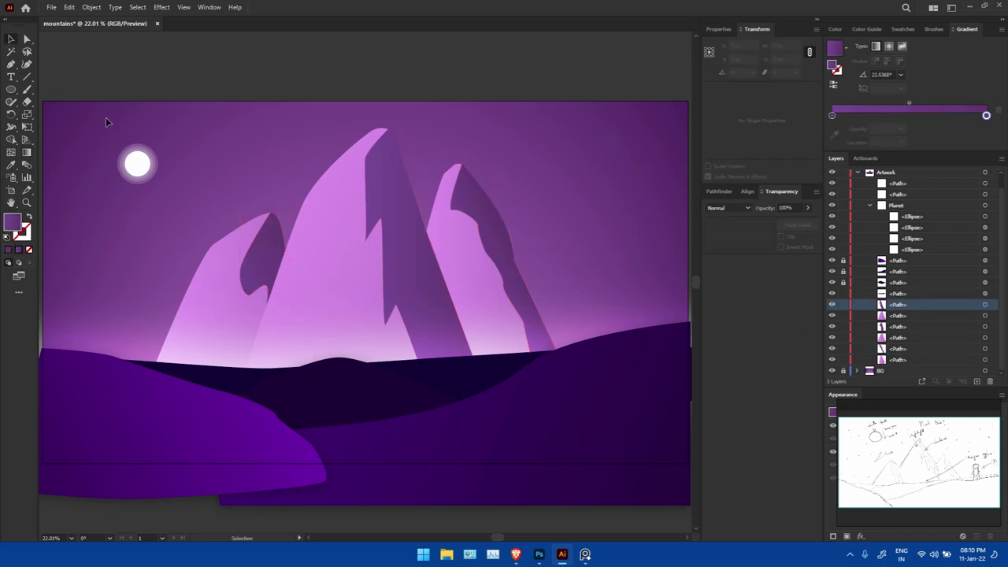
click(911, 300)
Step: Draw a diagonal gradient across the central mountain's shadow and slide its darker stop left
click(985, 317)
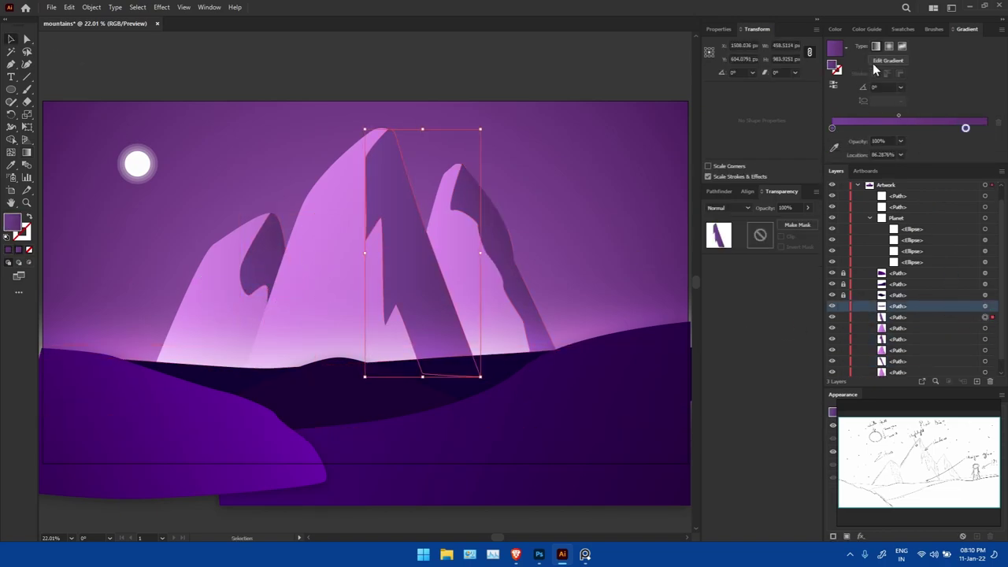
click(874, 70)
drag(214, 193, 545, 292)
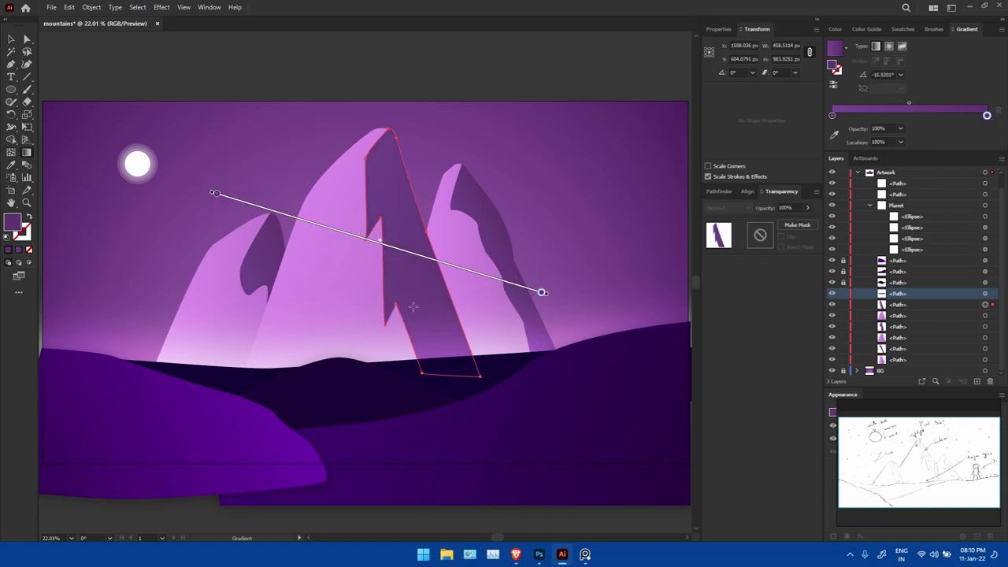
key(v)
click(591, 98)
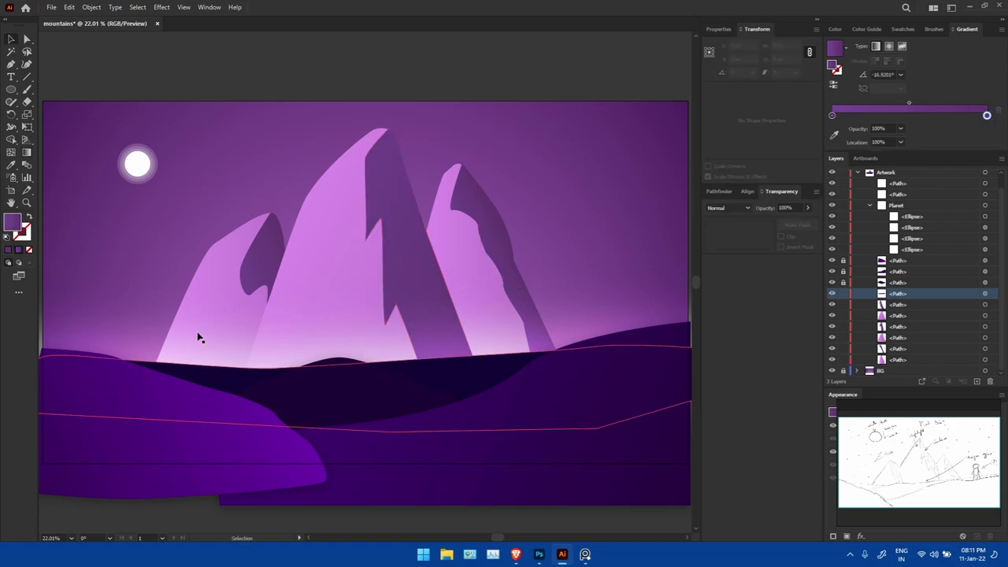
click(406, 240)
mouse_move(986, 127)
mouse_down()
mouse_move(889, 123)
mouse_move(915, 127)
mouse_up()
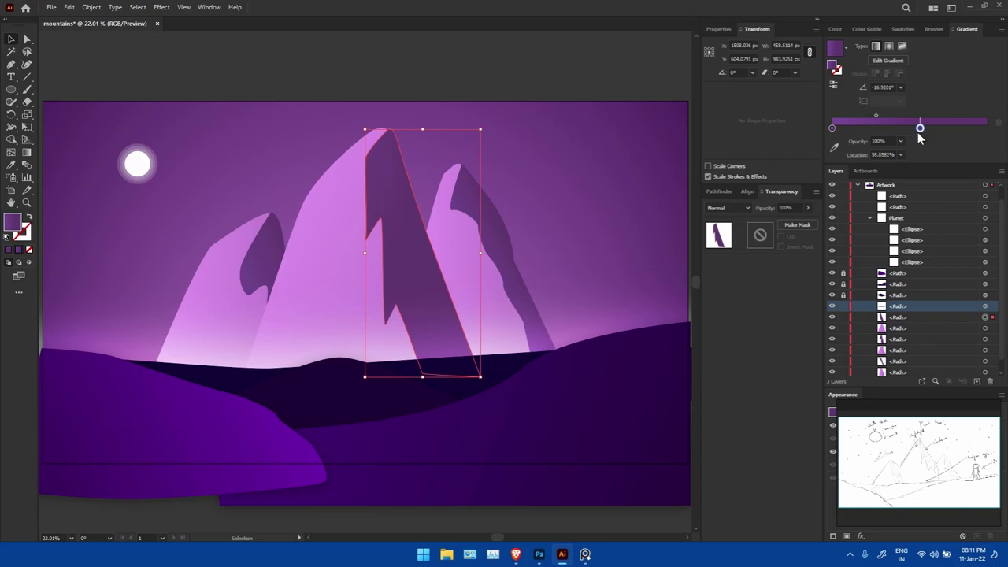
Step: Check the shadow gradient's right stop colour, undoing an accidental solid dark purple fill
double_click(920, 128)
double_click(16, 224)
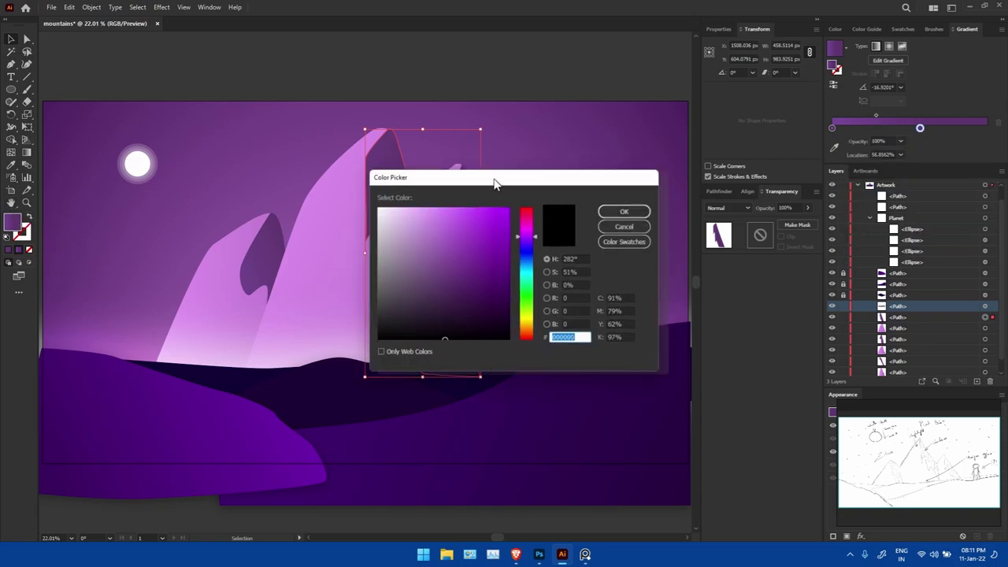
drag(496, 181, 777, 196)
click(906, 223)
key(ctrl+z)
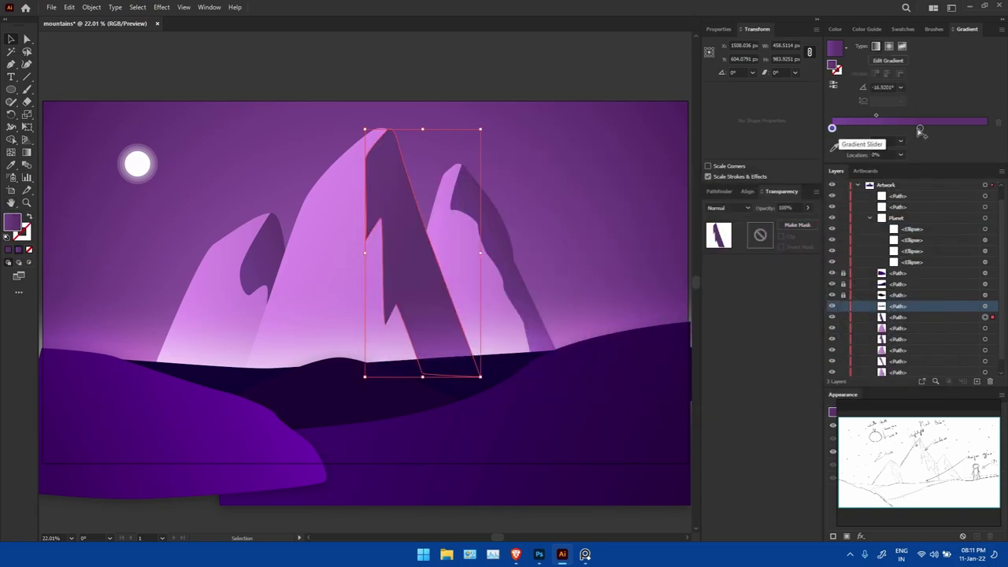
double_click(920, 128)
double_click(834, 49)
click(906, 241)
key(Escape)
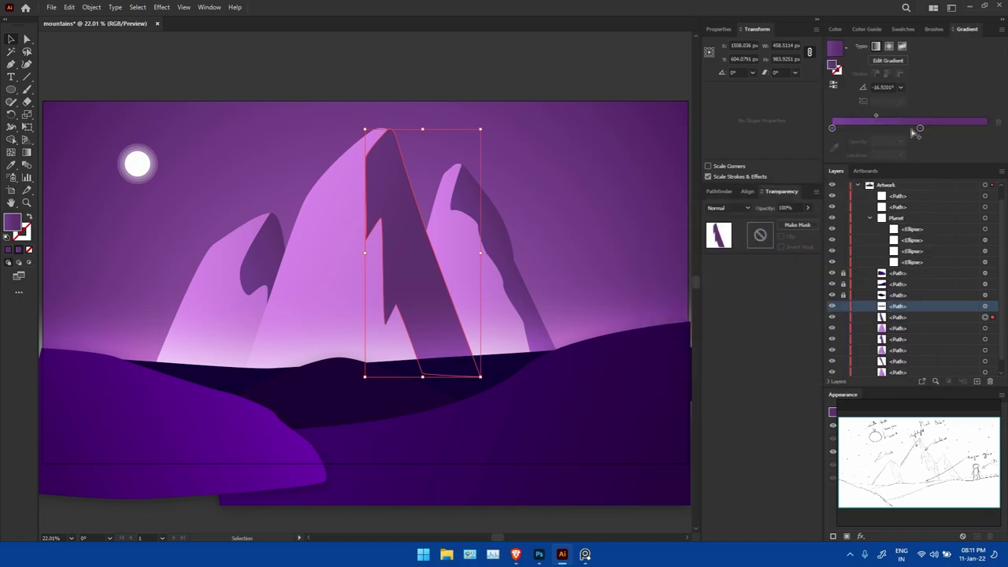
double_click(920, 129)
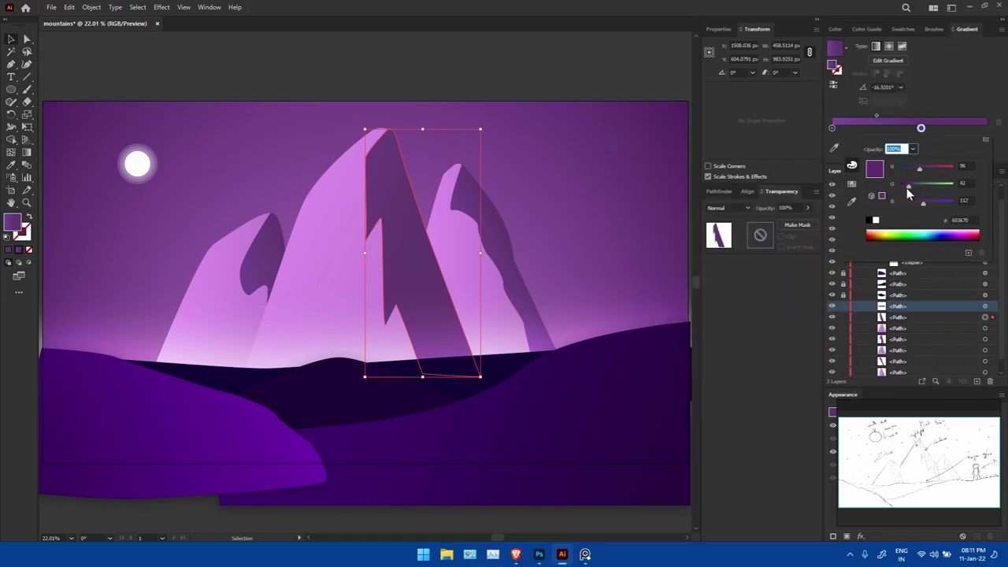
key(Escape)
Step: Slide the shadow's darker stop to about 72%, then shift a stop on the central mountain's gradient
drag(921, 128, 944, 131)
click(846, 54)
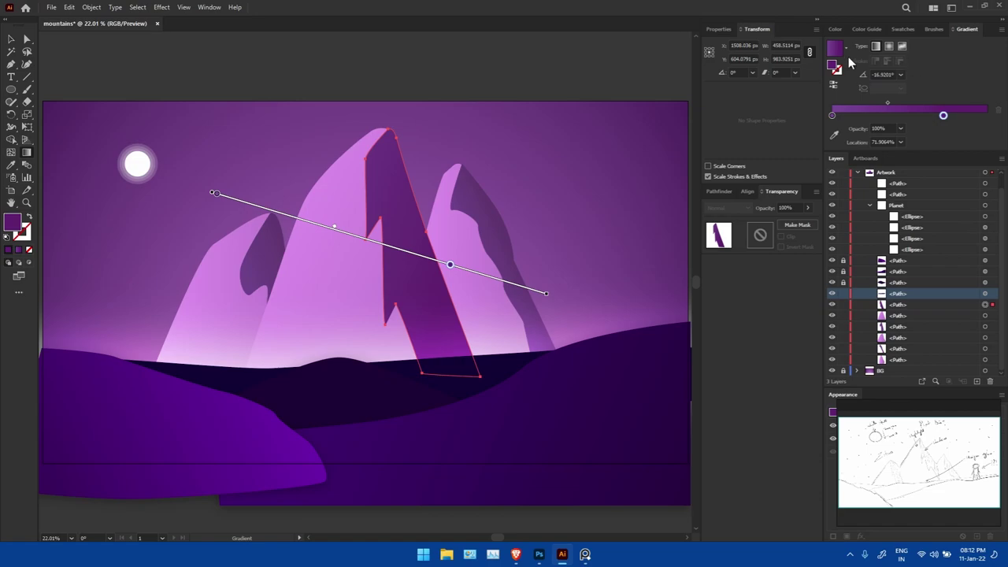
double_click(944, 115)
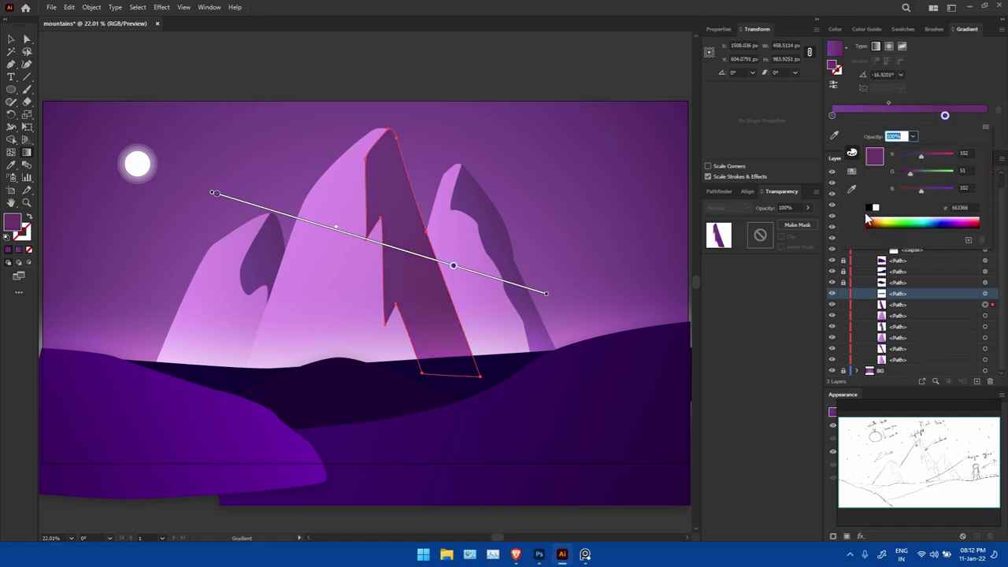
key(Escape)
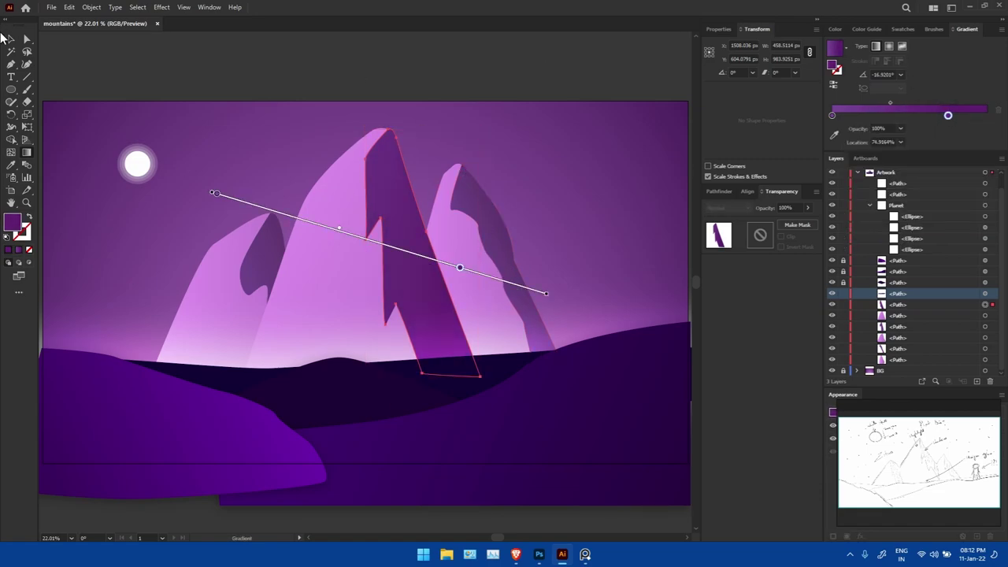
key(v)
key(ctrl+shift+a)
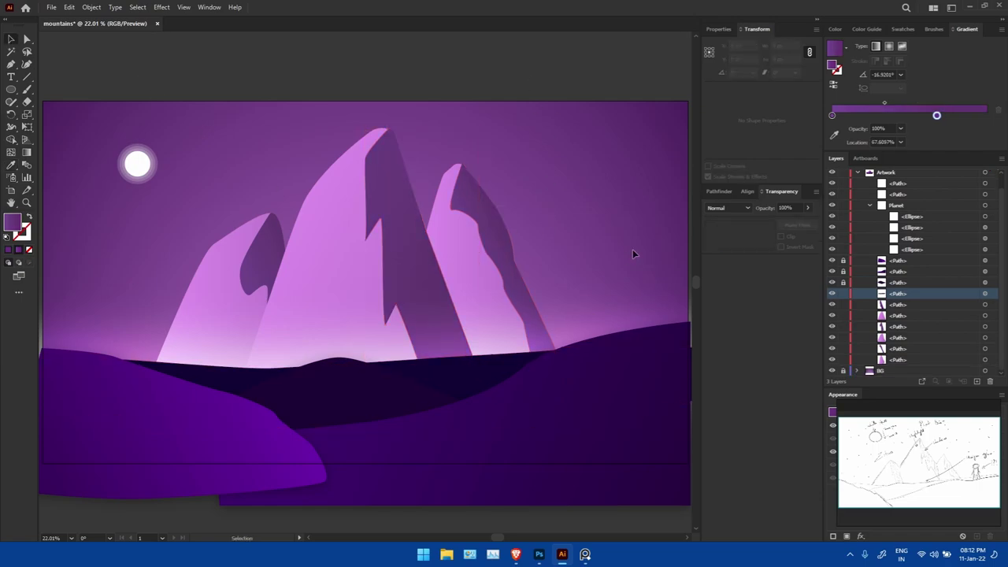
click(342, 214)
mouse_move(935, 122)
mouse_down()
mouse_move(907, 129)
mouse_move(899, 115)
mouse_up()
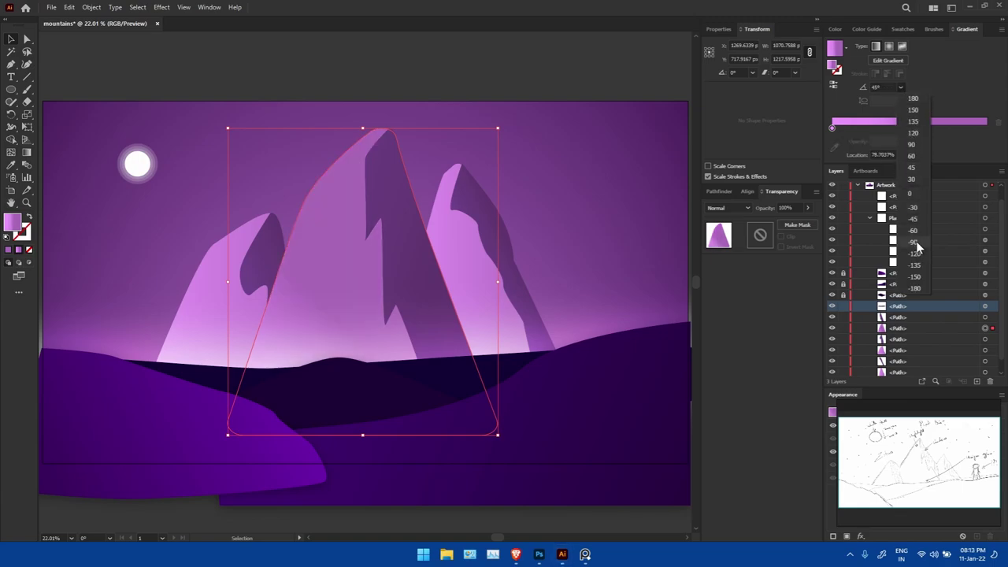
Step: Give the left and right mountains the central mountain's pink gradient, angled at -45°
click(911, 193)
click(197, 331)
key(i)
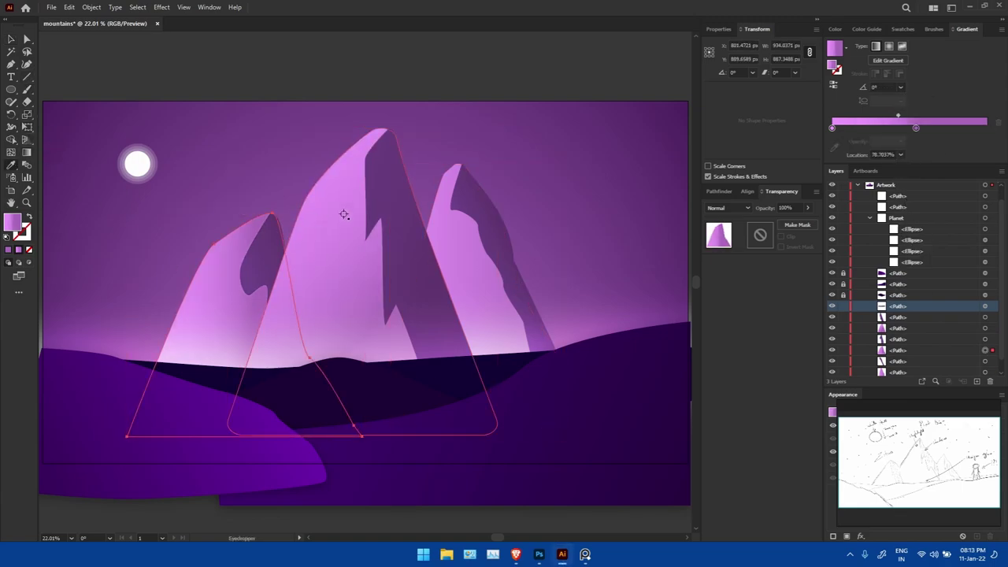
click(343, 214)
key(v)
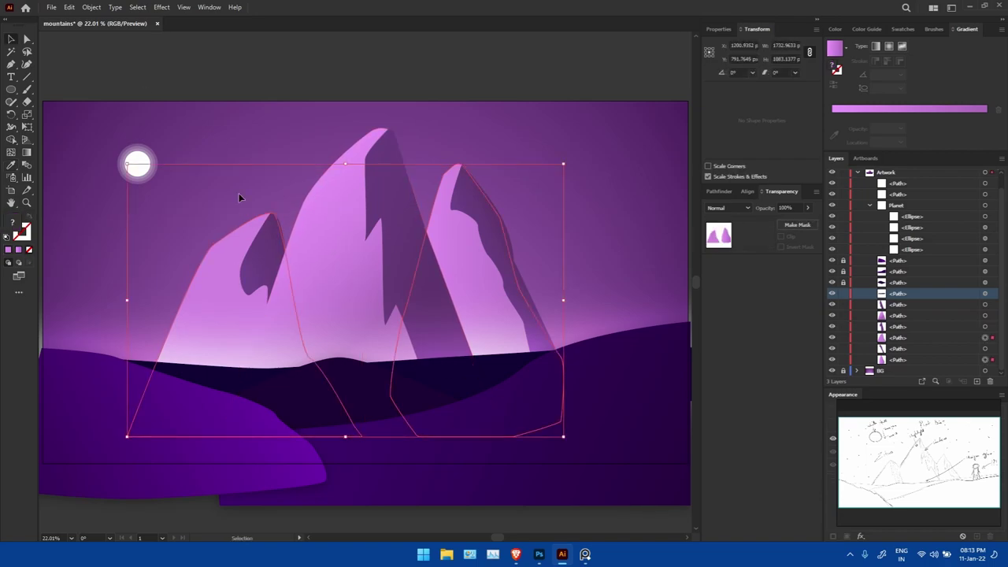
click(11, 165)
click(296, 229)
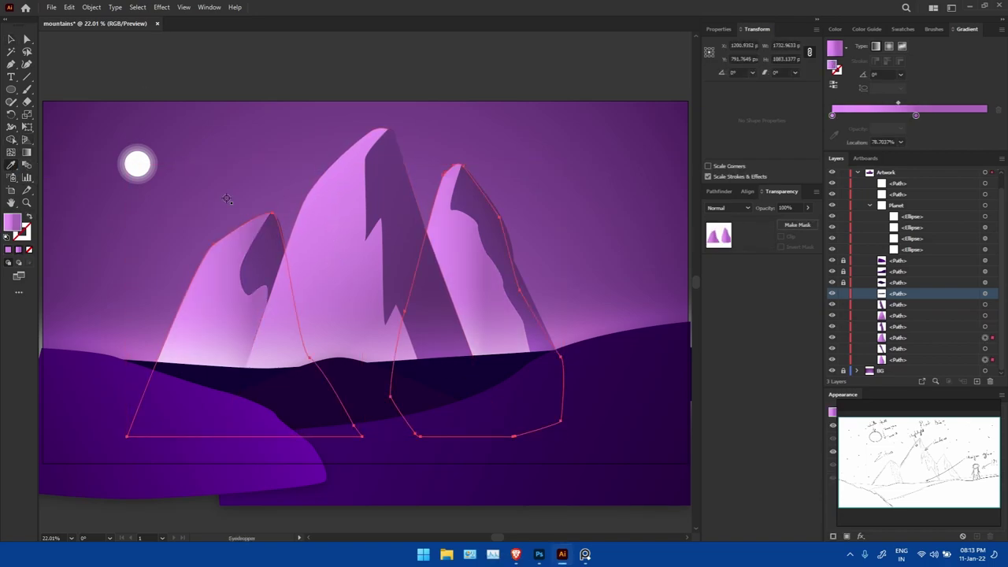
click(901, 75)
click(912, 211)
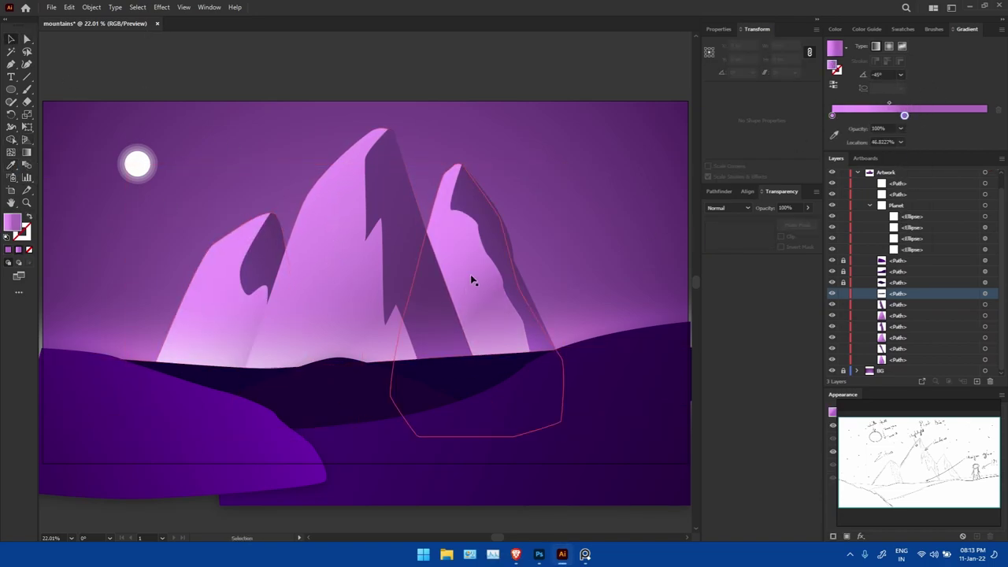
Step: Adjust the tall mountain's shadow gradient direction and zoom in on the peaks' shadow anchors
click(485, 236)
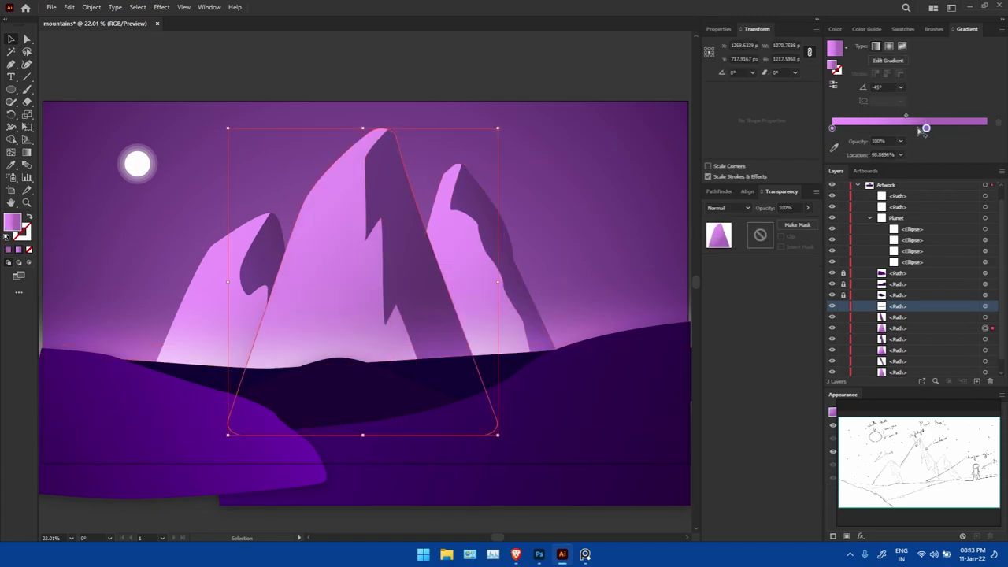
click(577, 247)
click(417, 175)
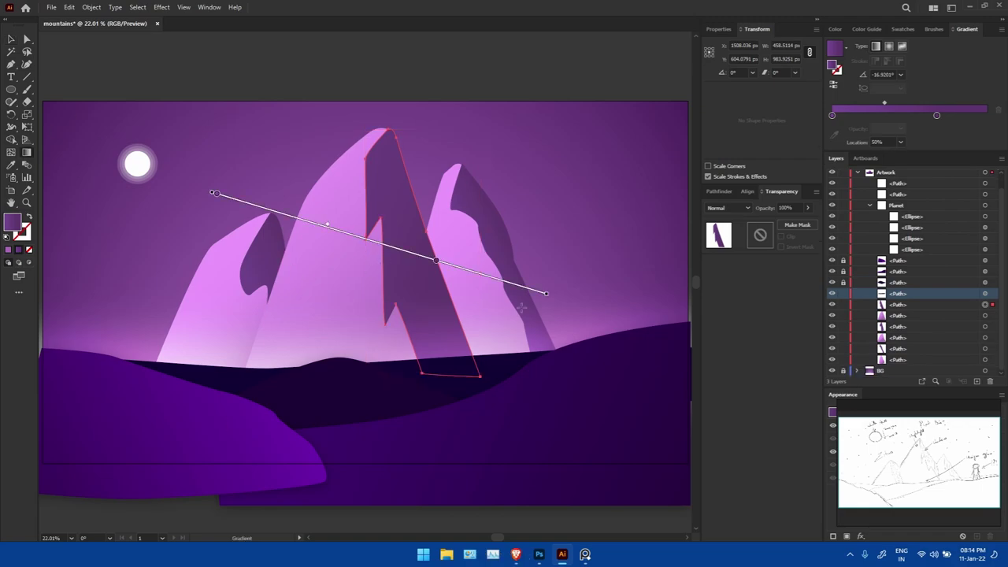
drag(551, 292, 567, 297)
click(493, 233)
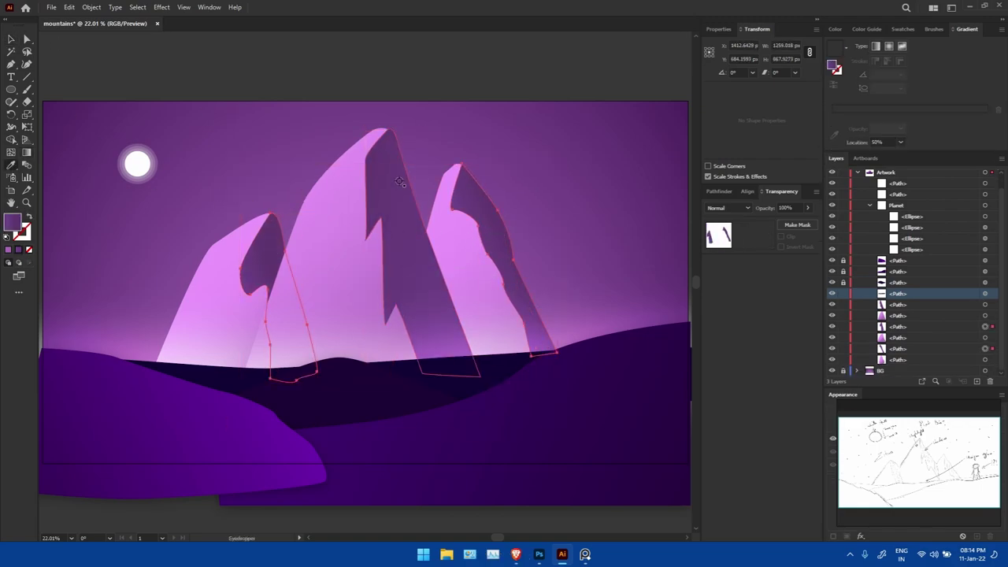
click(589, 283)
click(394, 236)
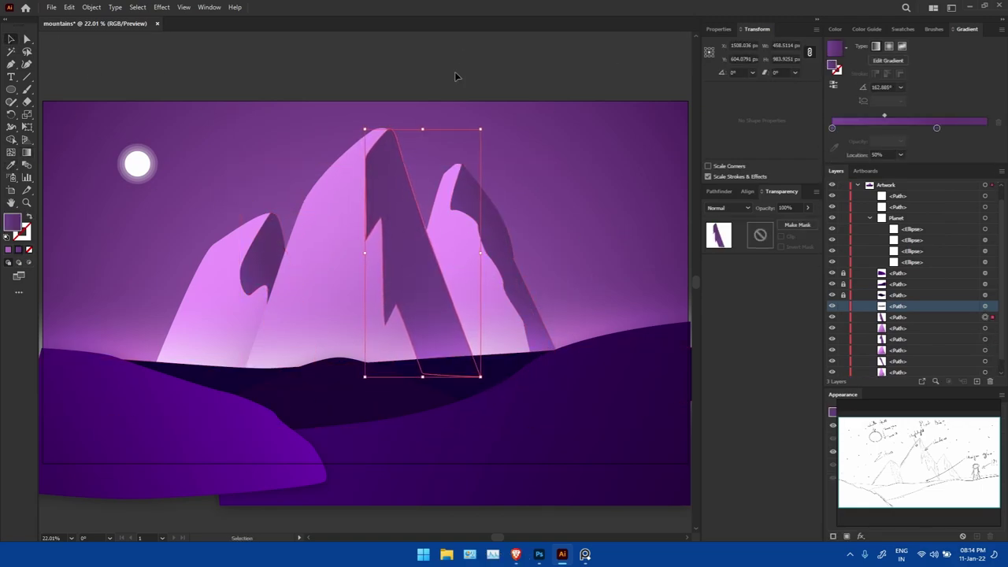
key(z)
drag(406, 123, 499, 123)
click(373, 135)
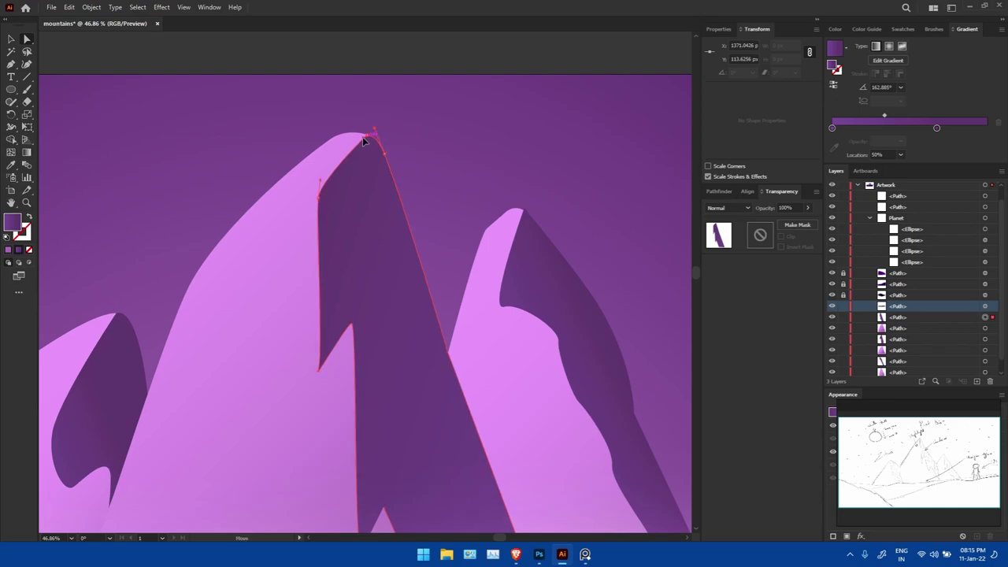
Step: Move the middle shadow's top anchor left onto the summit, then fit the artboard in view
drag(370, 143, 377, 136)
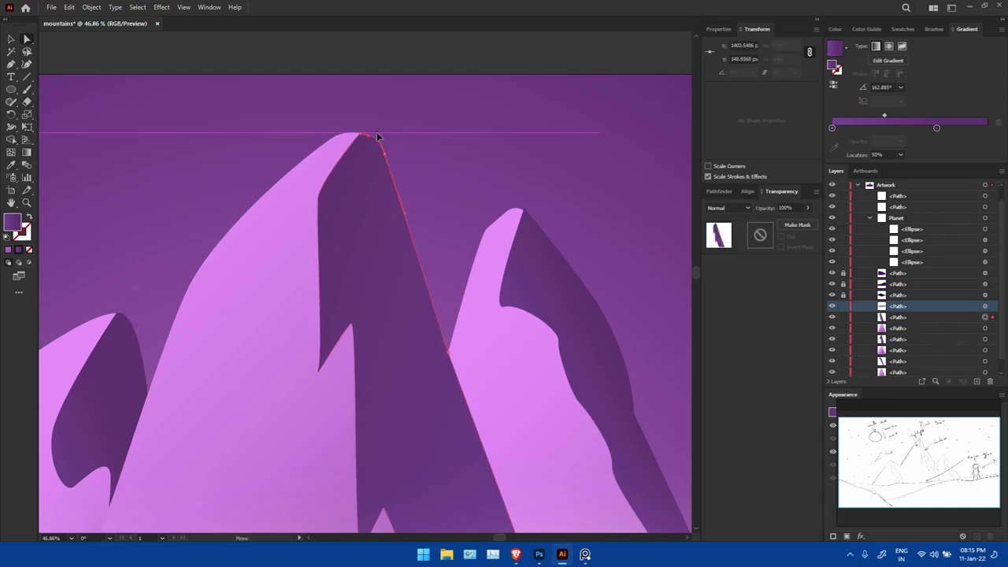
click(400, 136)
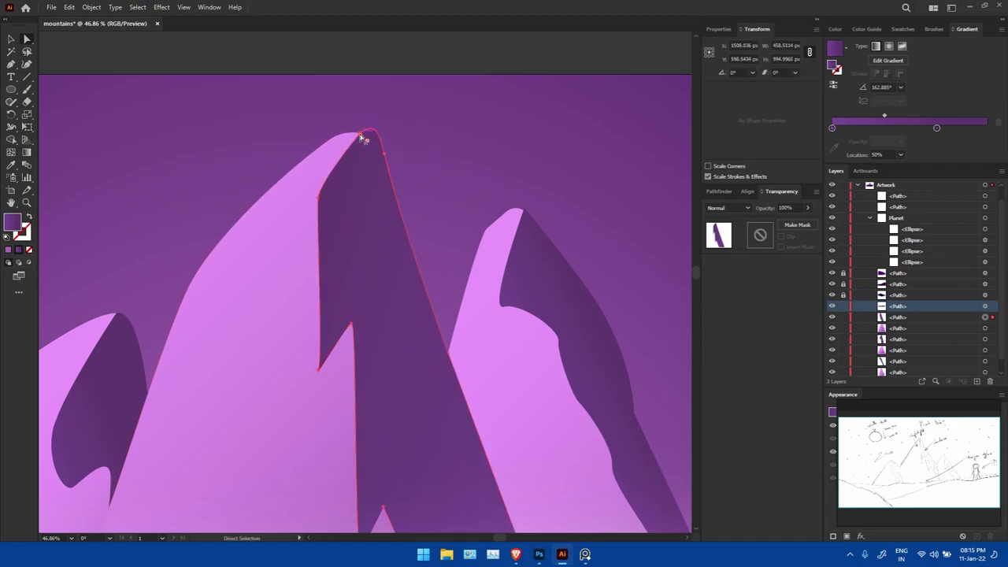
key(ctrl+z)
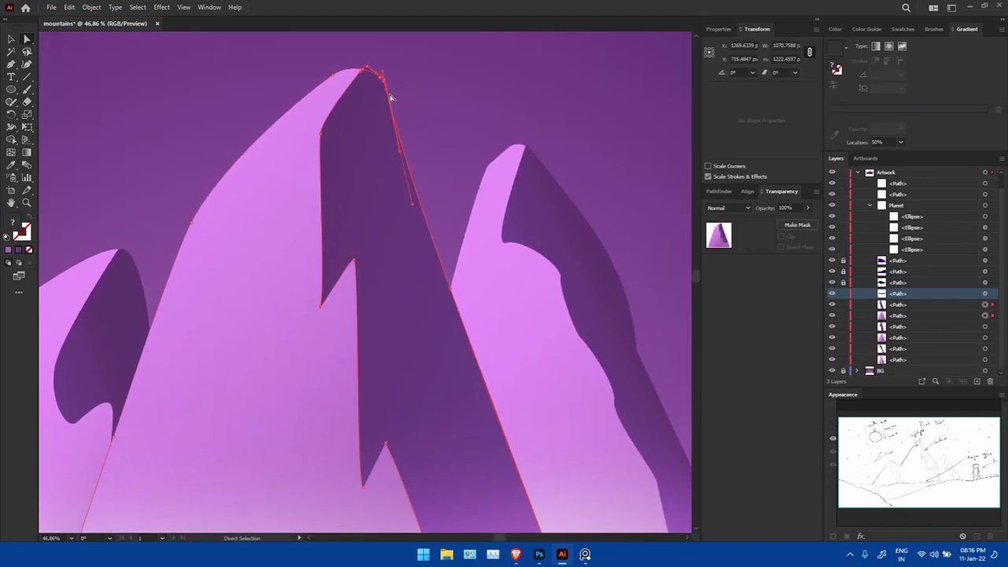
click(390, 93)
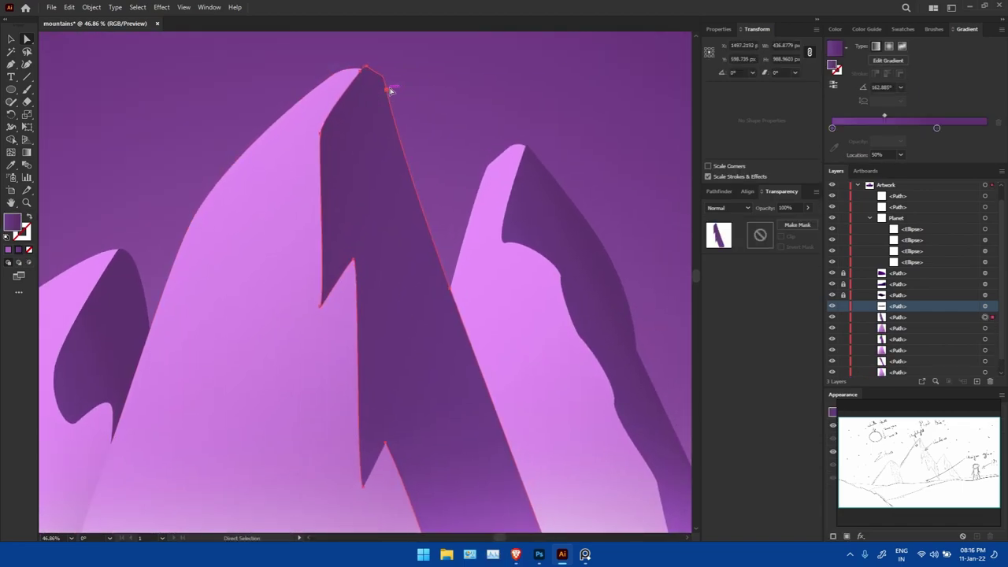
drag(359, 74, 356, 74)
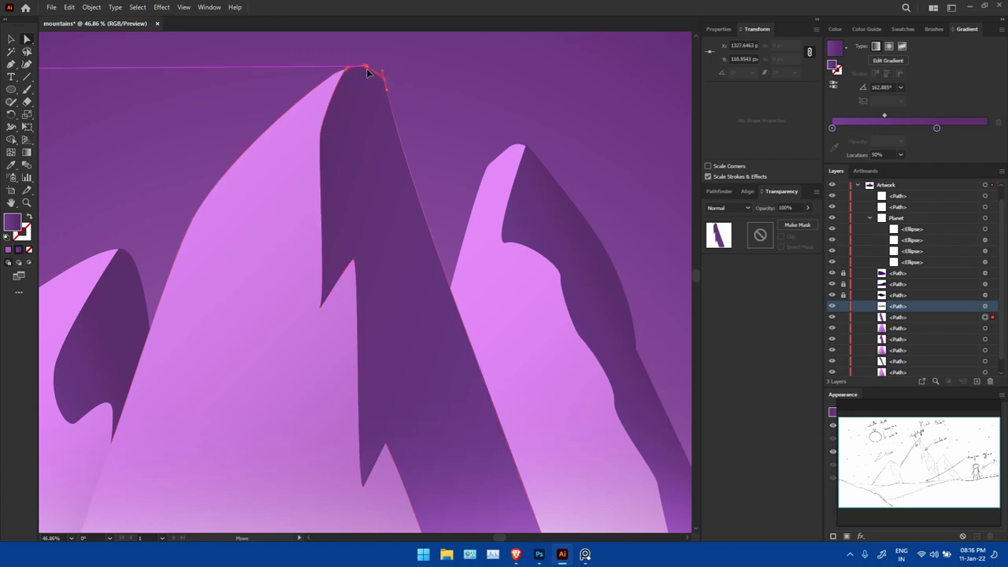
key(ctrl+0)
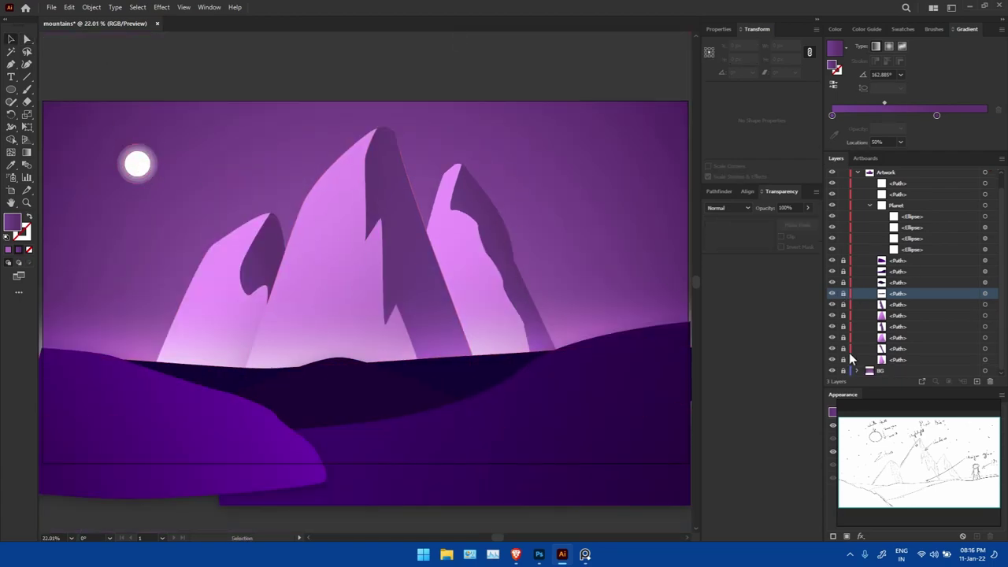
Step: Enlarge the moon and paste a copy of it without the glow circles
key(ctrl+l)
click(142, 154)
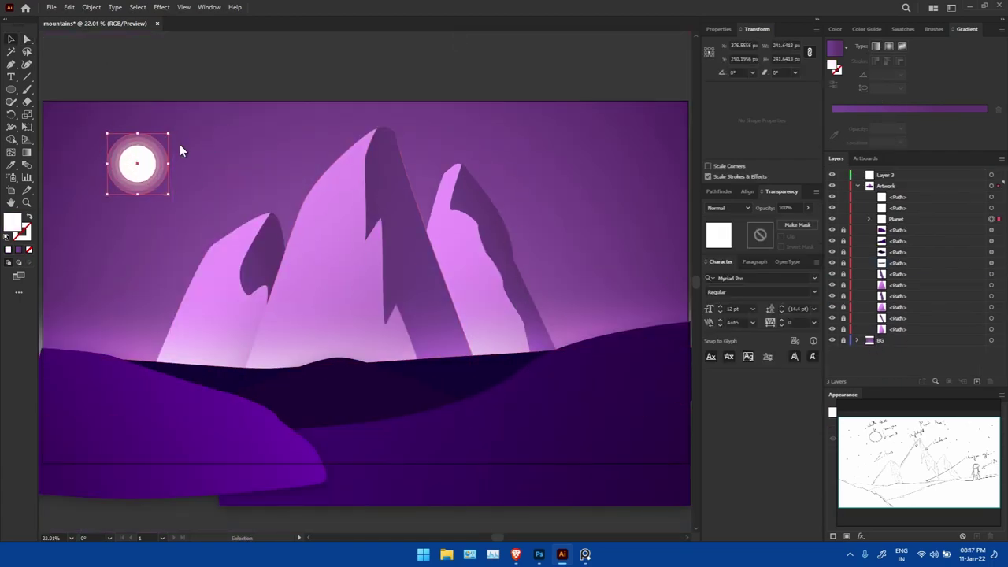
drag(116, 164, 106, 164)
key(ctrl+c)
key(ctrl+v)
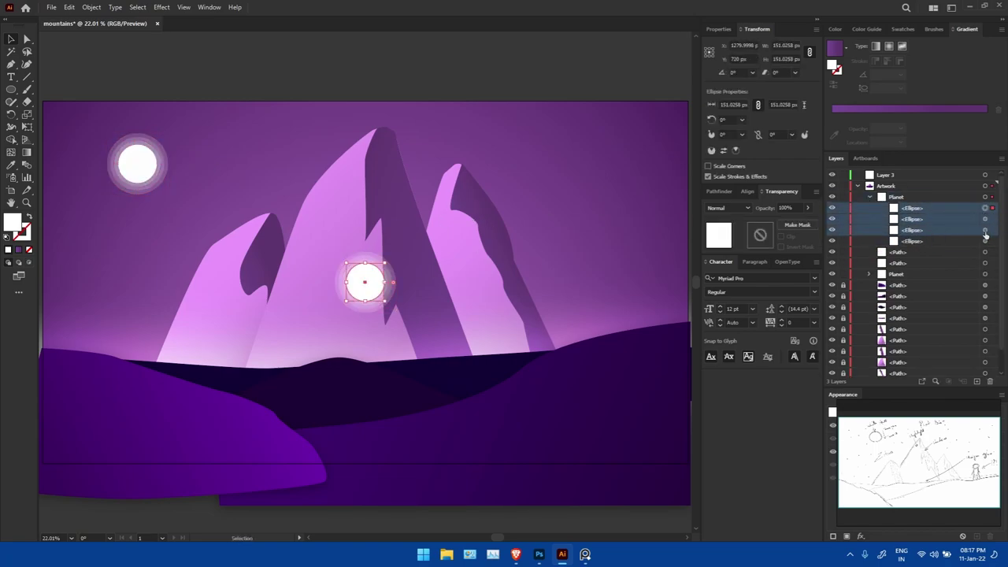
key(Delete)
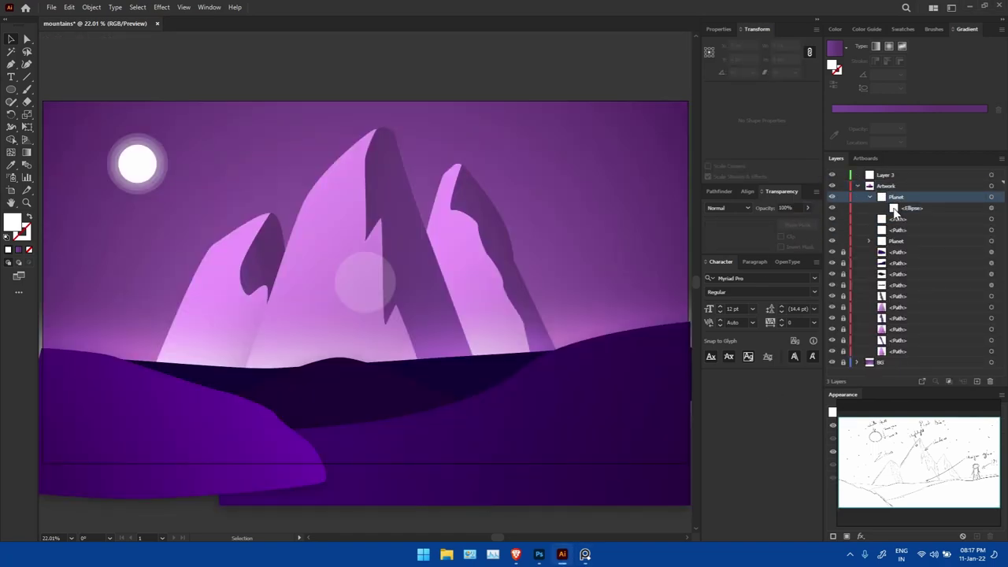
Step: Fill the copied circle with a vertical white-to-black gradient running light top to dark bottom
drag(805, 221, 803, 222)
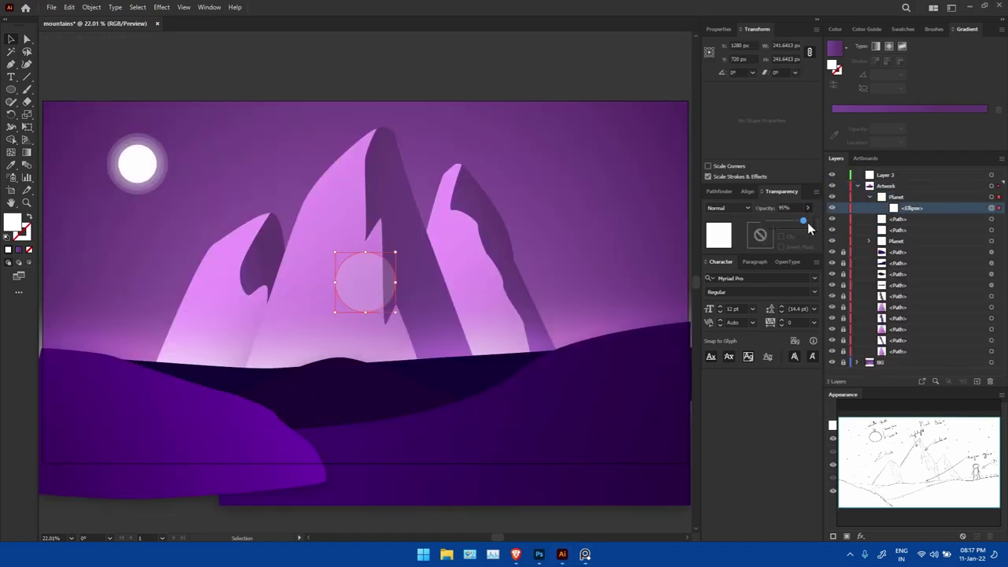
key(g)
click(365, 281)
click(837, 29)
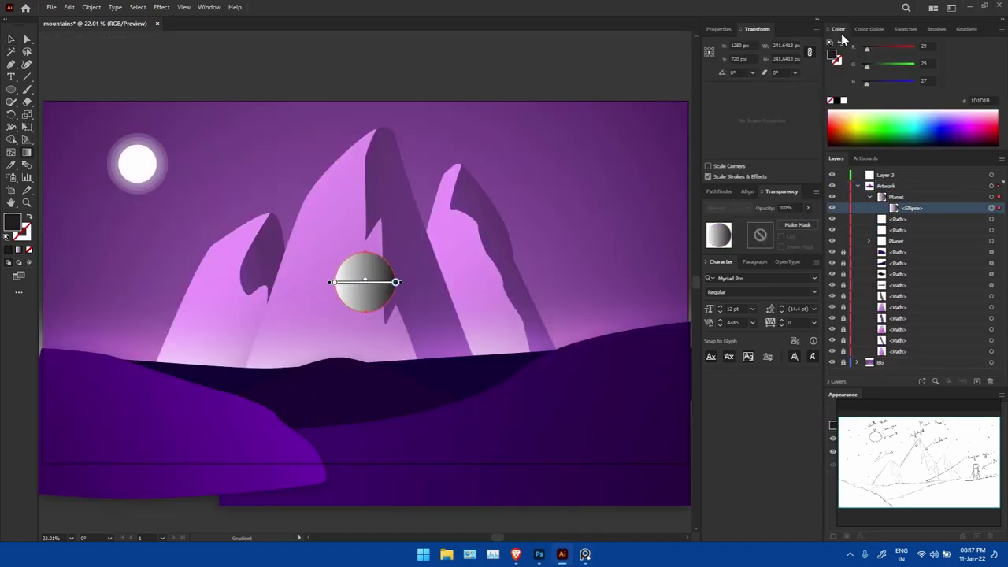
click(966, 30)
mouse_move(365, 263)
mouse_down()
mouse_move(365, 344)
mouse_move(364, 333)
mouse_up()
Step: Make the gradient circle the moon's opacity mask, positioned over the moon
key(v)
click(258, 163)
shift+click(904, 227)
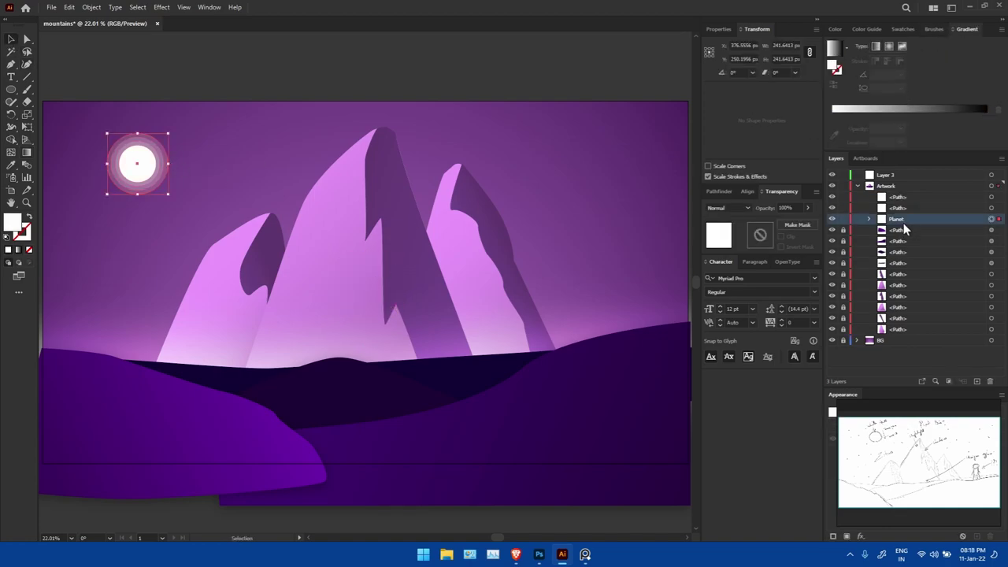
click(797, 225)
click(761, 235)
drag(194, 169, 156, 169)
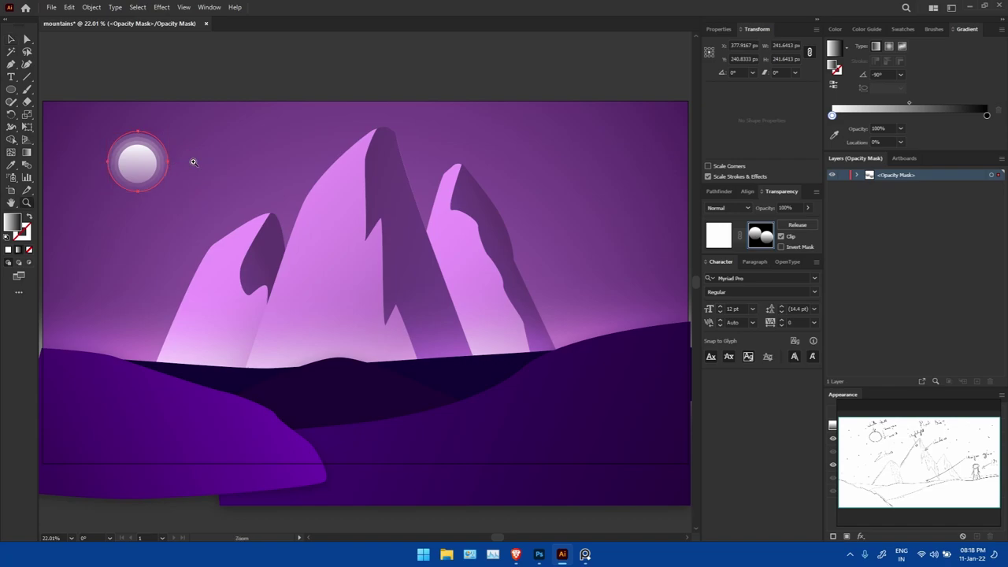
Step: Recentre the mask circle on the moon, undoing an accidental move
scroll(304, 169, up, 4)
drag(304, 168, 519, 215)
key(ctrl+z)
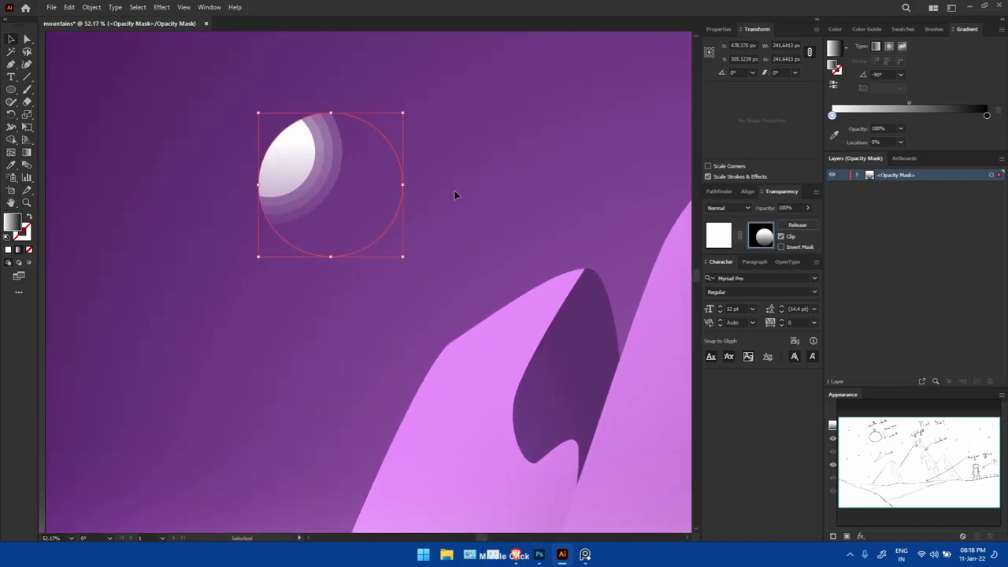
key(ctrl+z)
drag(320, 134, 321, 134)
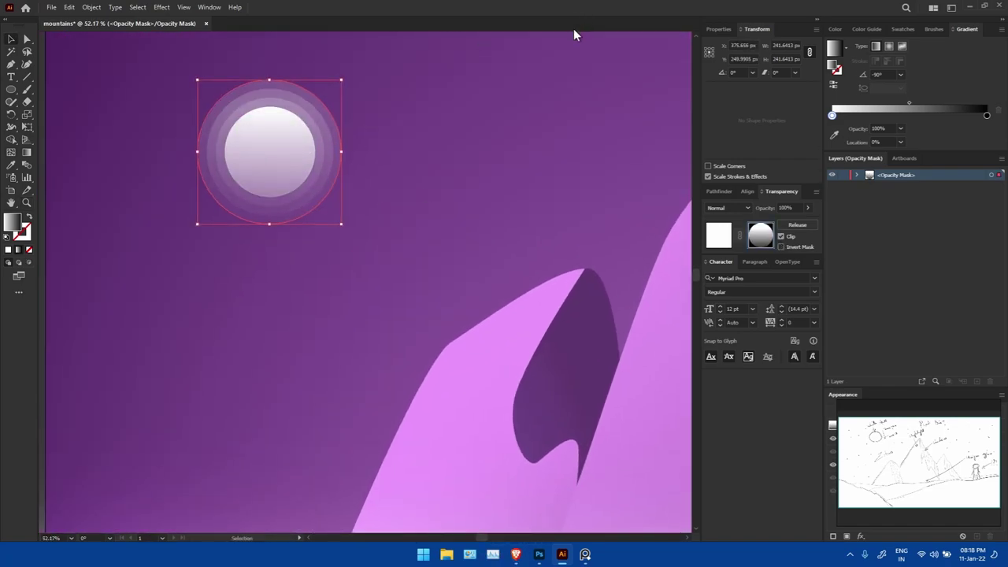
Step: Add two mask gradient stops, set one stop's colour values to 155, and exit mask editing
click(933, 115)
click(909, 115)
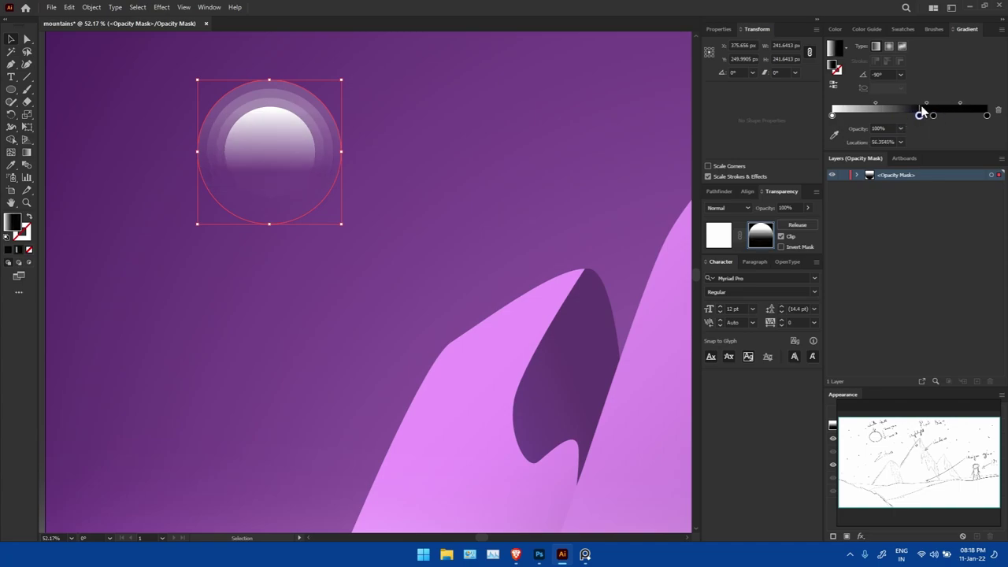
double_click(909, 115)
text(155)
key(Tab)
text(155)
key(Tab)
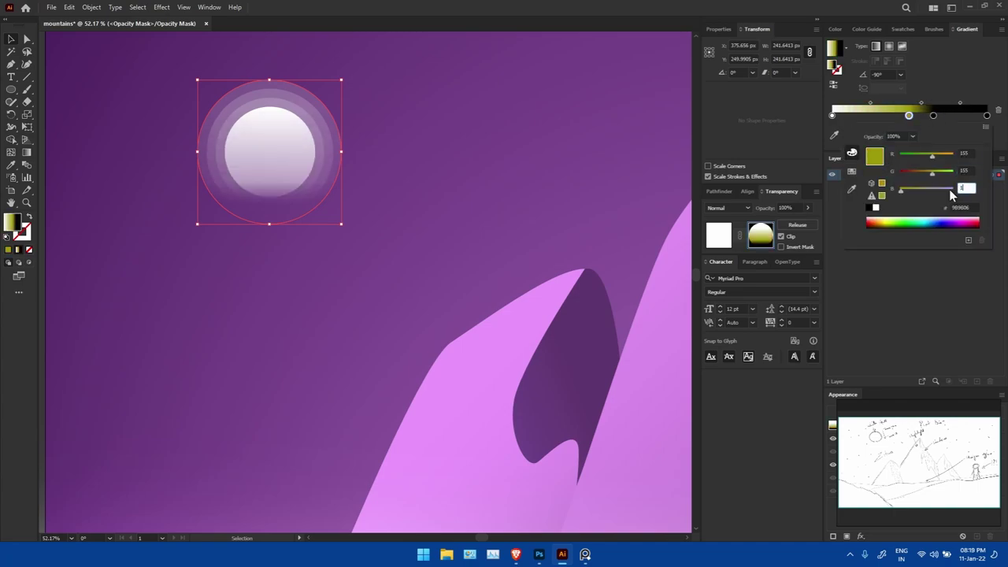
key(Escape)
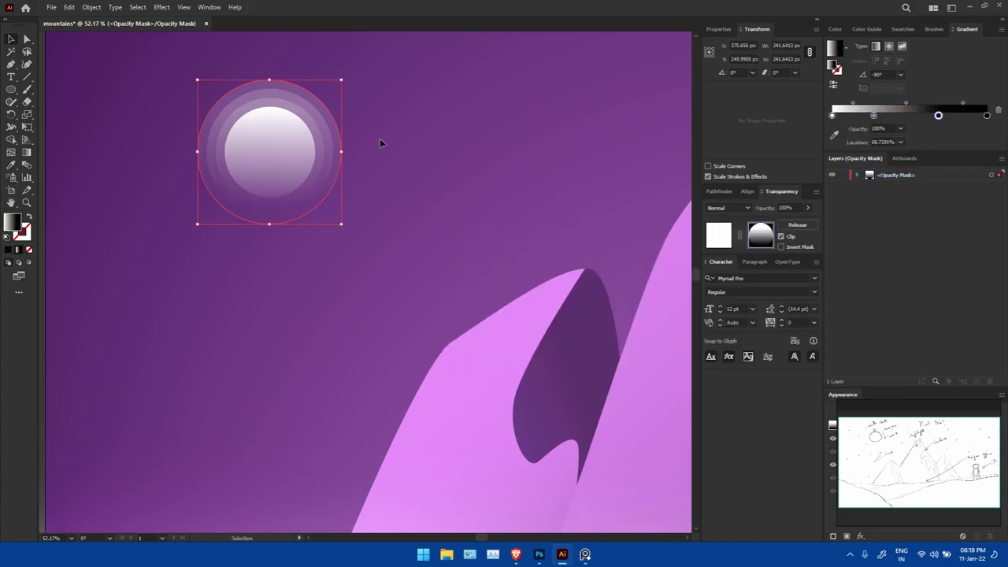
key(a)
key(ctrl+0)
click(864, 201)
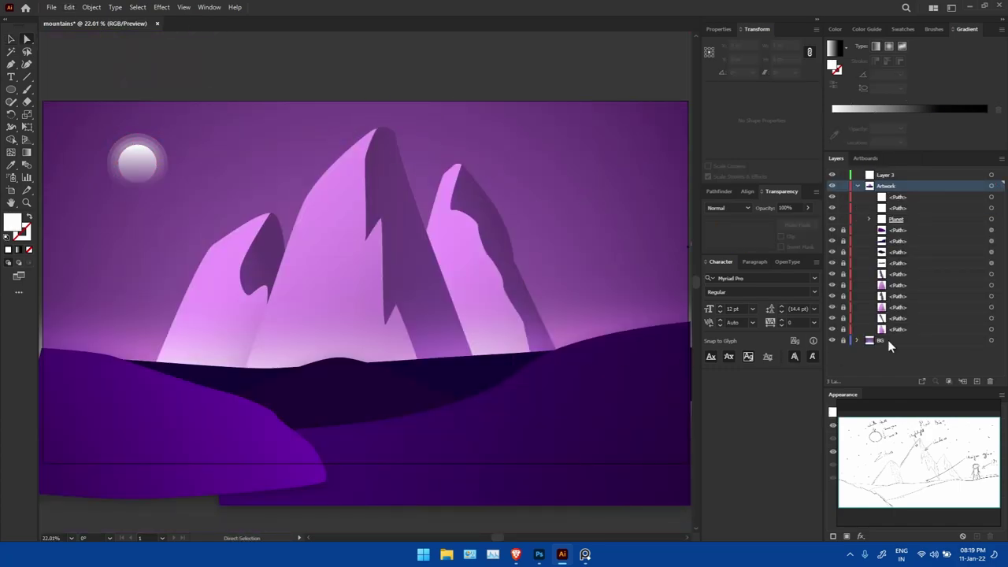
Step: Create a tiny 1 px ellipse dot
key(F5)
click(11, 89)
click(156, 263)
text(10)
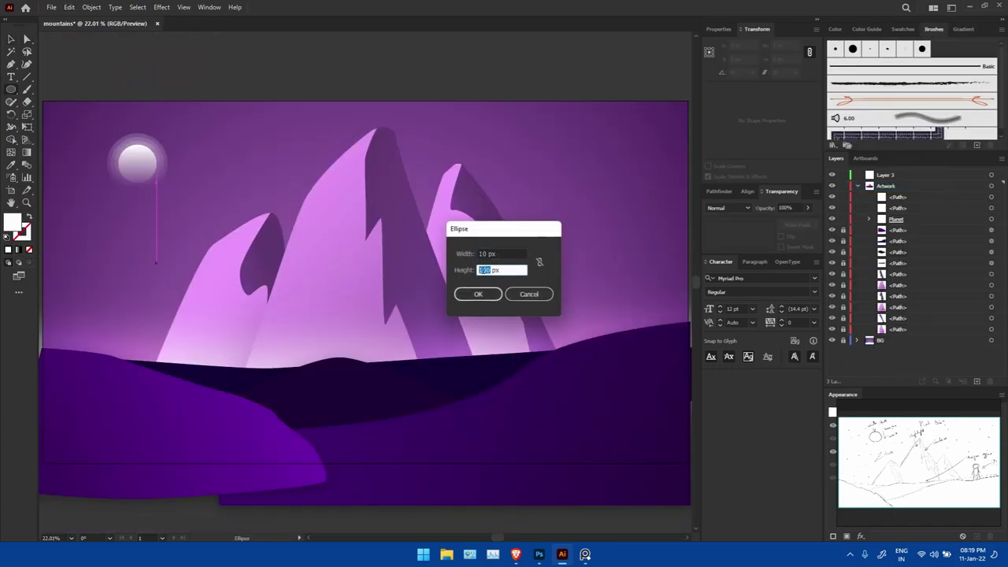
key(Return)
Step: Turn the dot into a new Scatter Brush with random size, spacing and scatter, then delete it
click(976, 145)
click(477, 352)
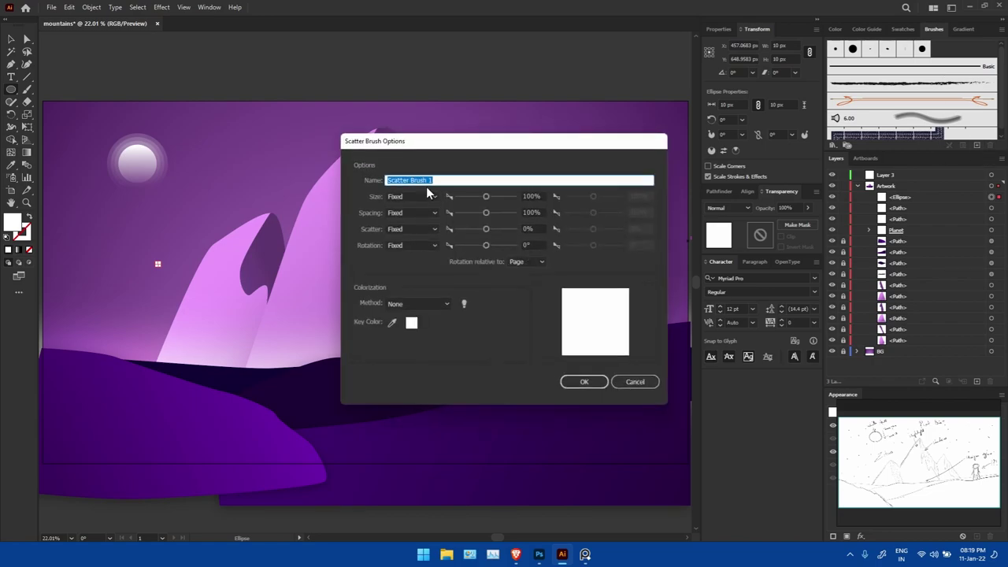
click(412, 196)
click(417, 220)
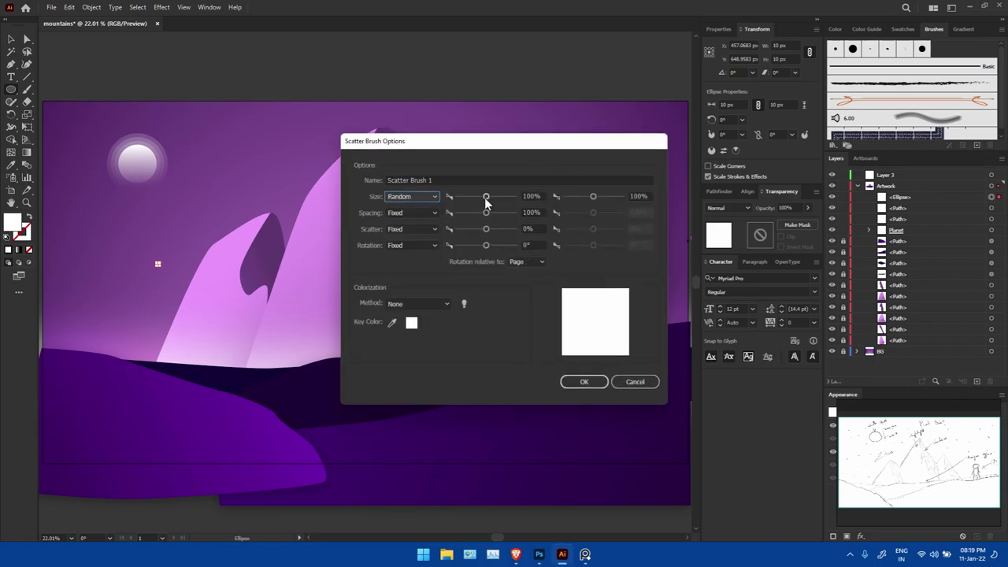
key(Tab)
key(Down)
key(Tab)
key(Tab)
key(Tab)
key(Down)
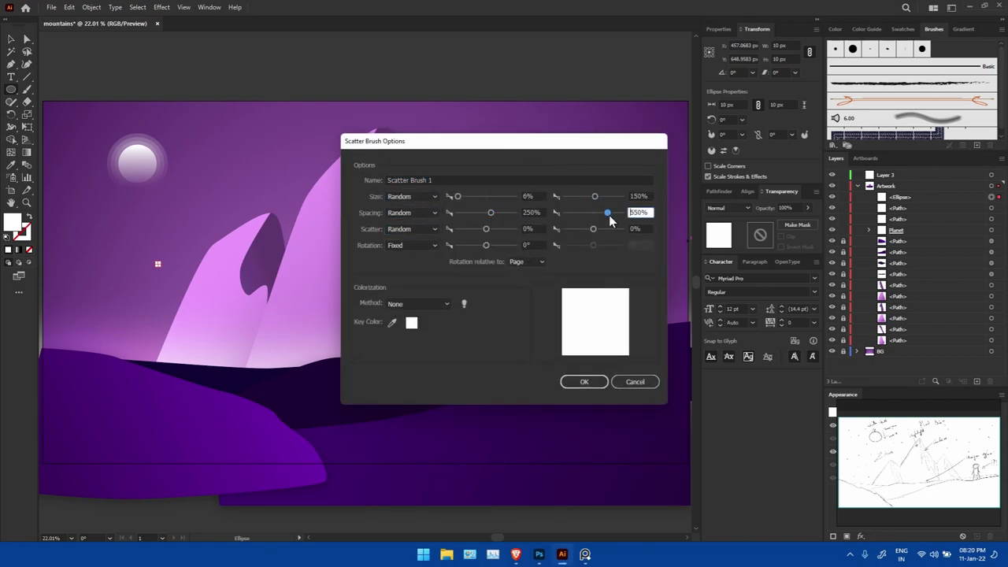
key(Return)
key(Delete)
Step: Paint a trail of scattered white stars across the purple sky
key(b)
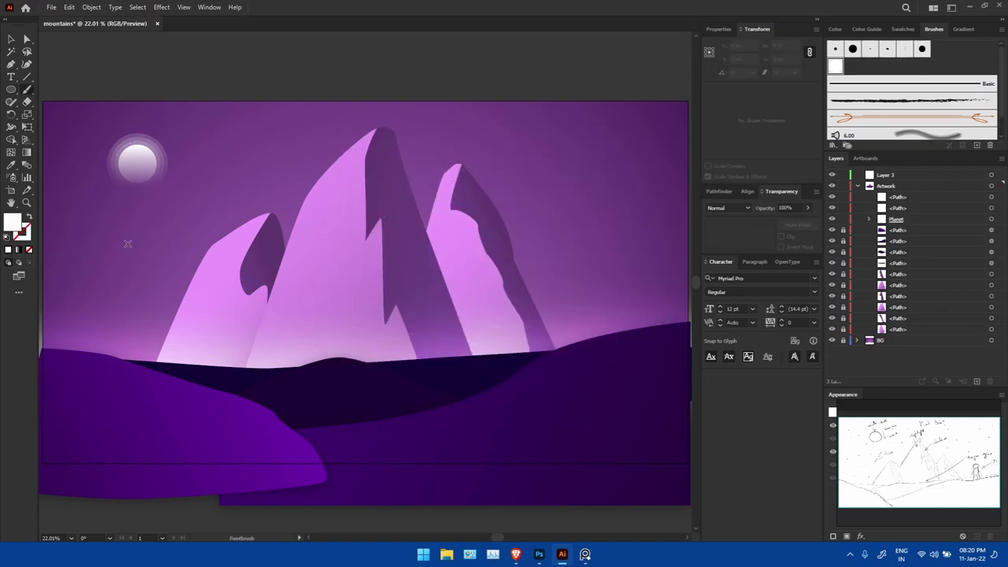
scroll(356, 222, down, 4)
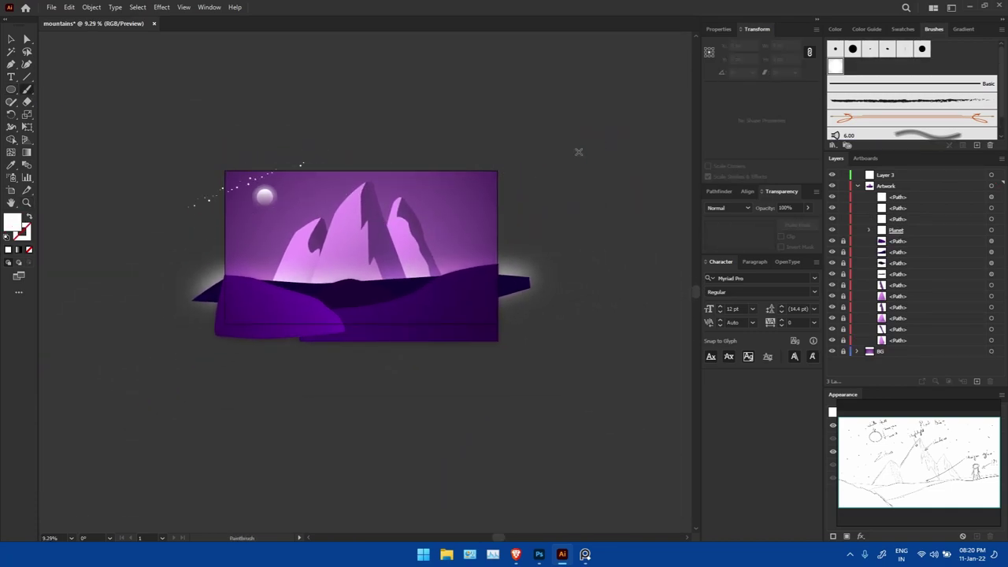
key(shift+x)
double_click(835, 67)
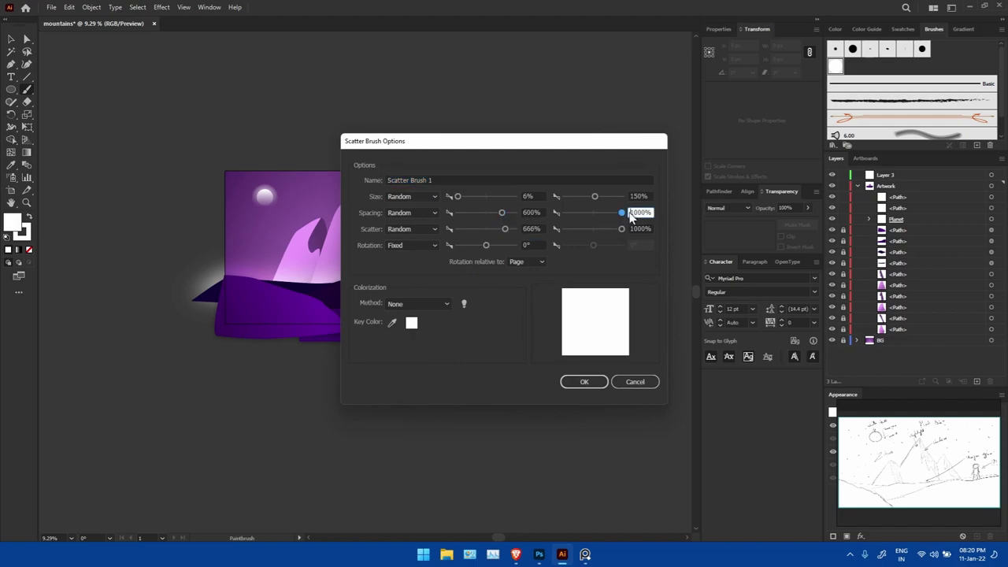
key(Return)
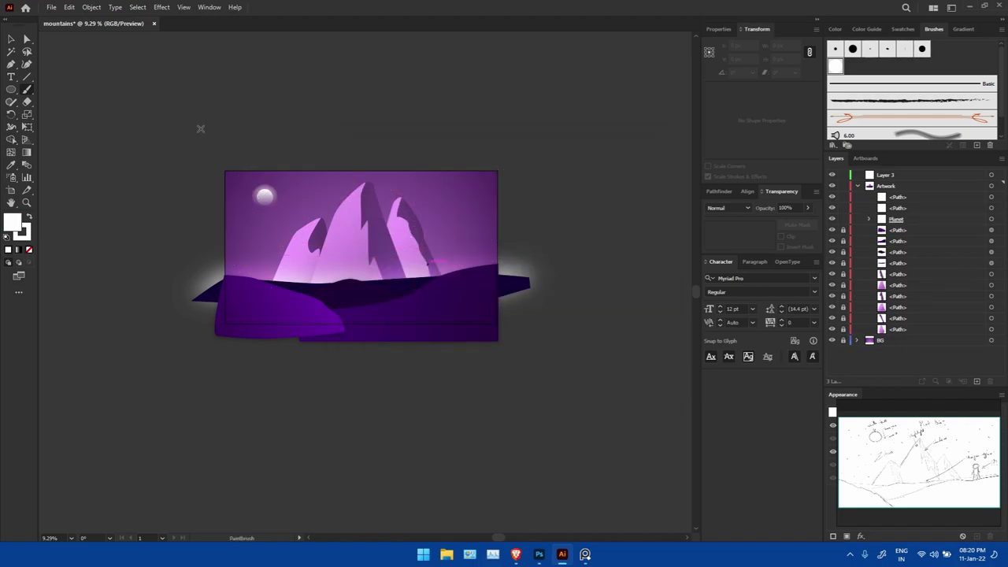
mouse_move(276, 167)
mouse_down()
mouse_move(252, 152)
mouse_move(290, 245)
mouse_up()
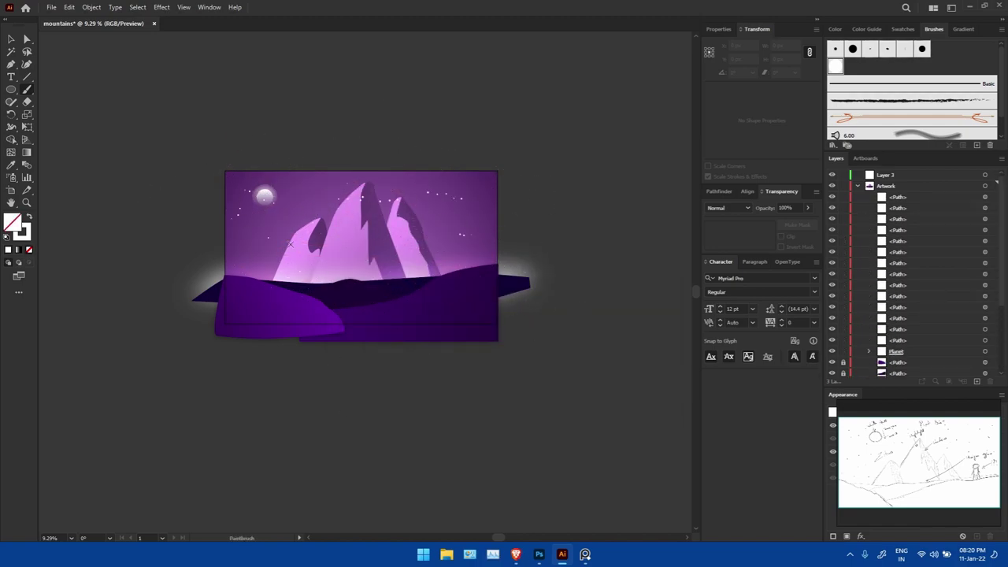
Step: Expand the brushed star strokes into a grouped shape
click(985, 197)
scroll(1000, 248, down, 3)
scroll(1000, 249, down, 1)
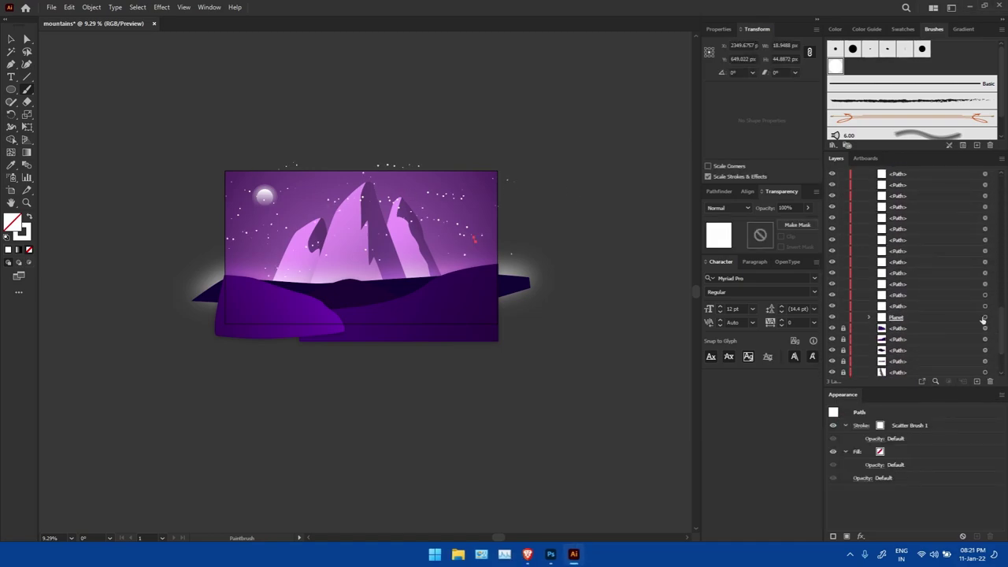
shift+click(984, 305)
click(91, 7)
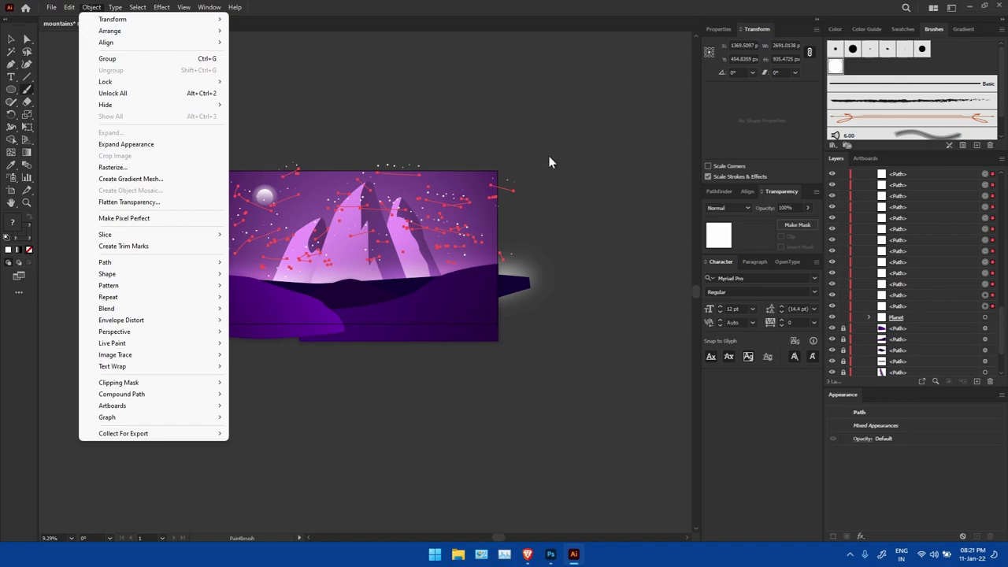
click(126, 145)
click(897, 197)
key(ctrl+0)
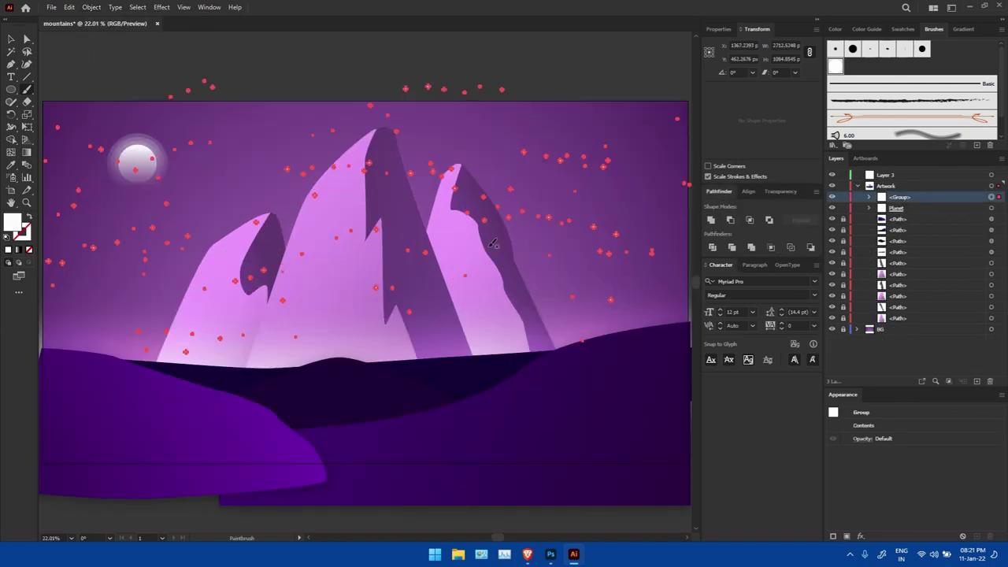
Step: Try Overlay blending on the star group, then undo it and deselect
click(780, 191)
click(726, 208)
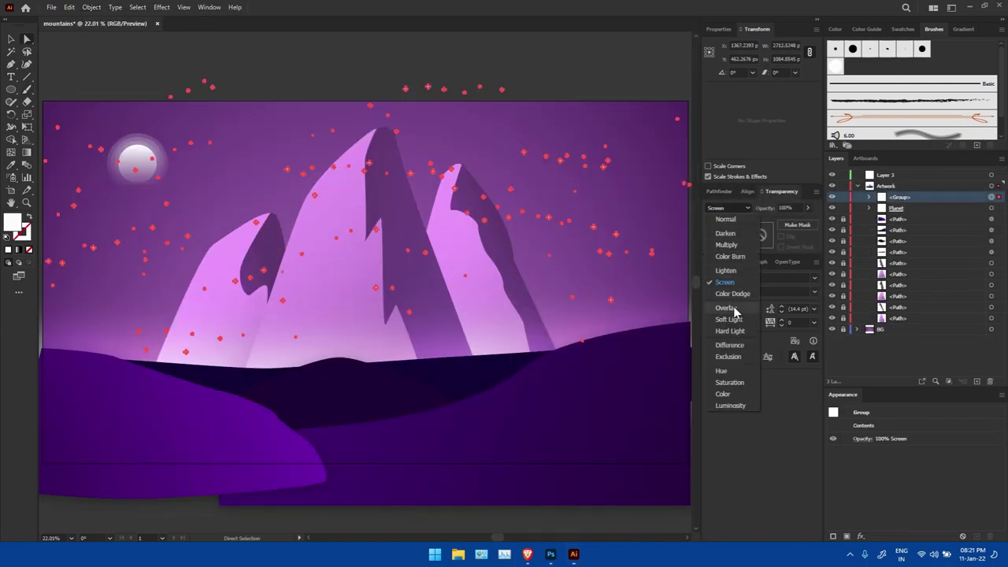
click(592, 273)
key(ctrl+z)
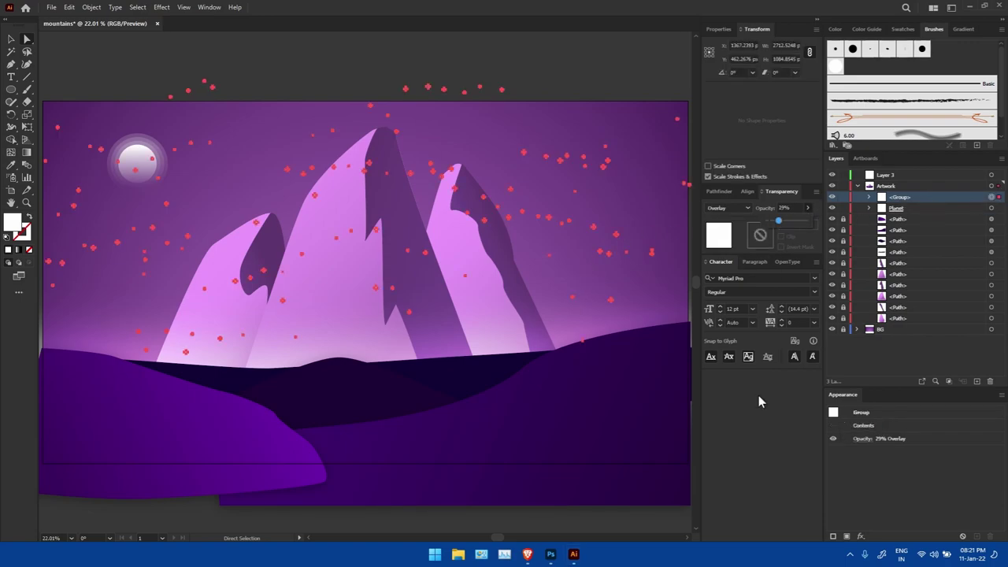
key(ctrl+shift+a)
Step: Stack the star group below the mountains with the Planet layer just above it
drag(931, 213, 906, 323)
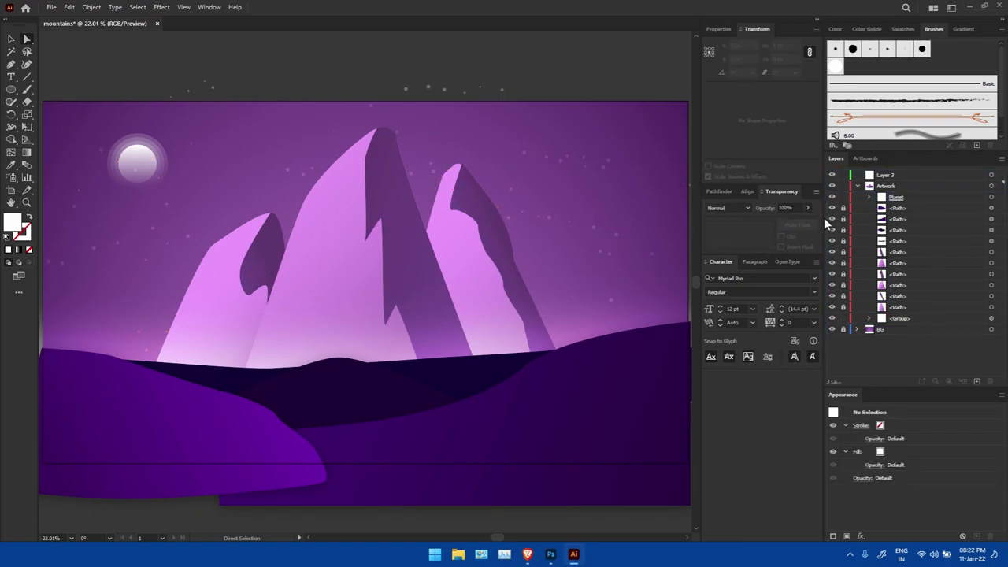
drag(585, 160, 604, 157)
key(ctrl+shift+a)
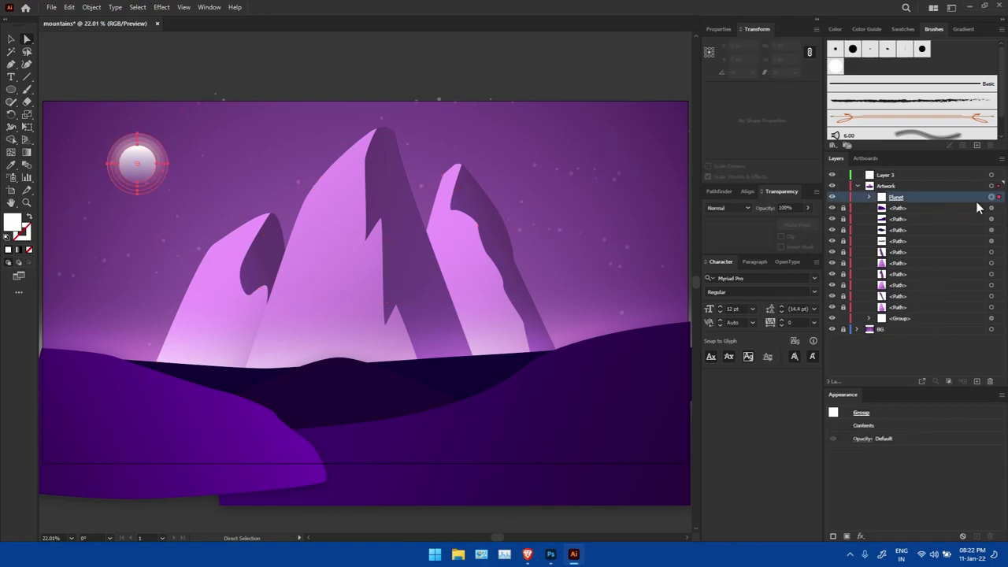
drag(976, 201, 902, 319)
click(936, 308)
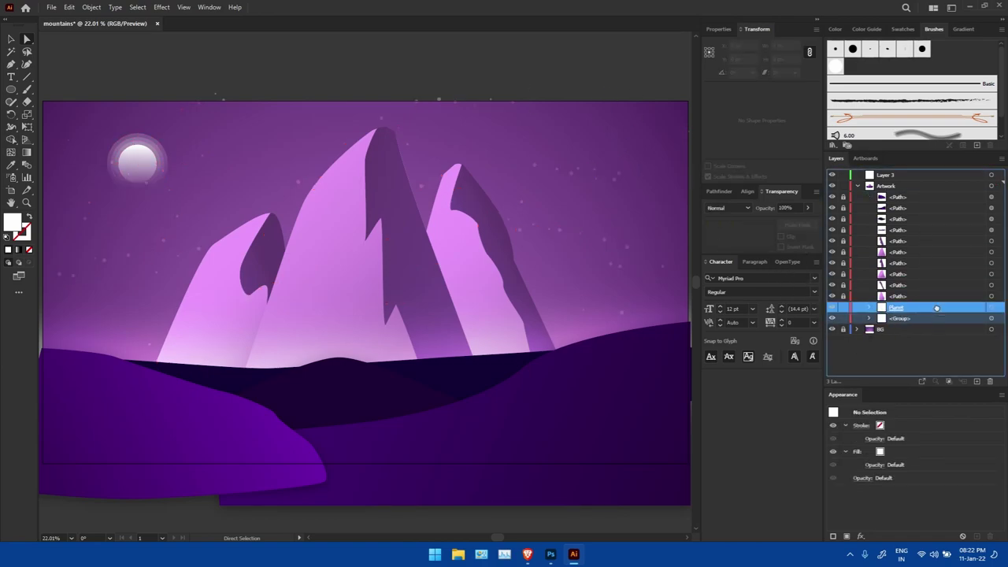
click(990, 319)
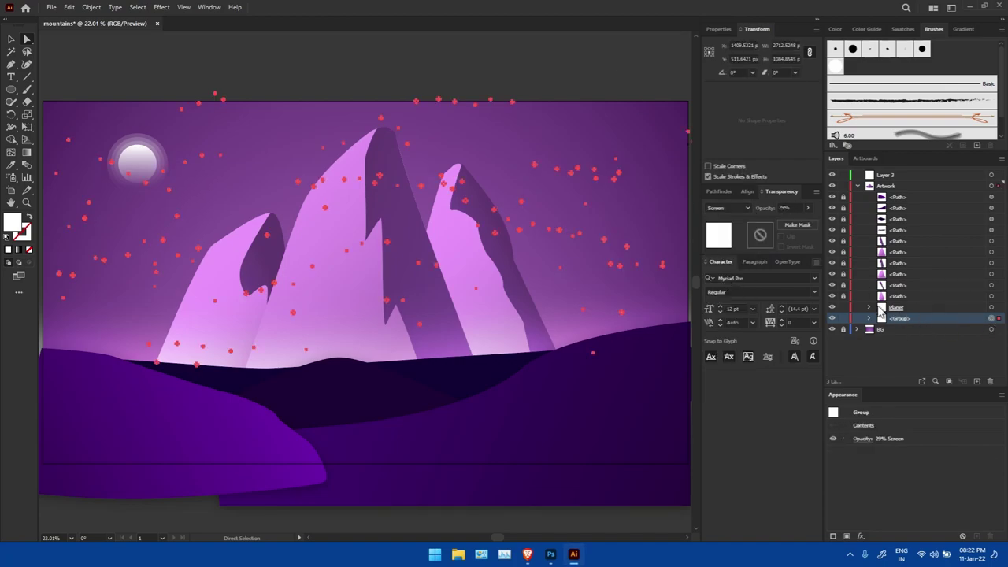
key(ctrl+shift+a)
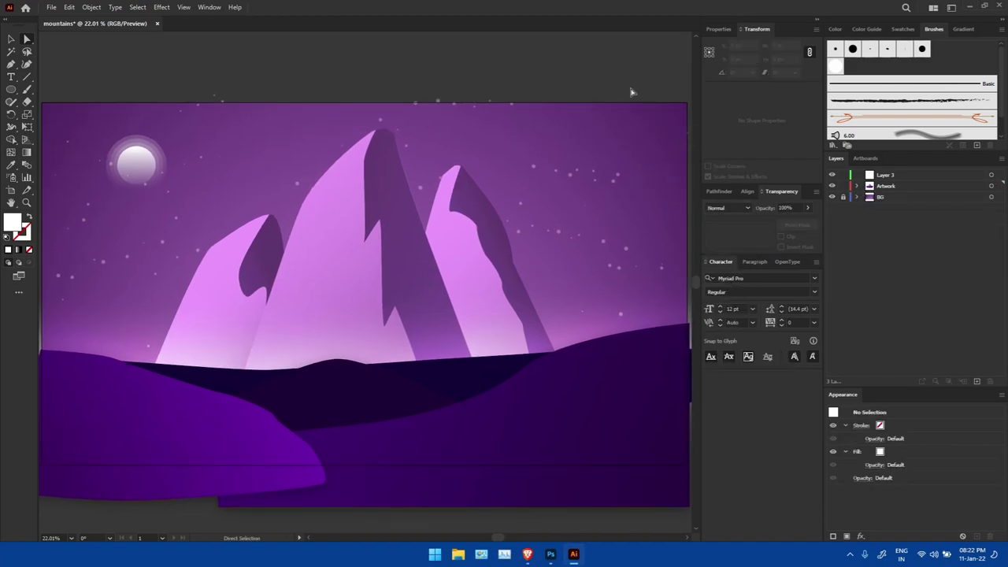
Step: Make a 10 px circle, stretch it into a ~248 px streak, and copy it further left
click(622, 185)
key(Return)
key(ctrl+plus)
key(ctrl+plus)
key(ctrl+plus)
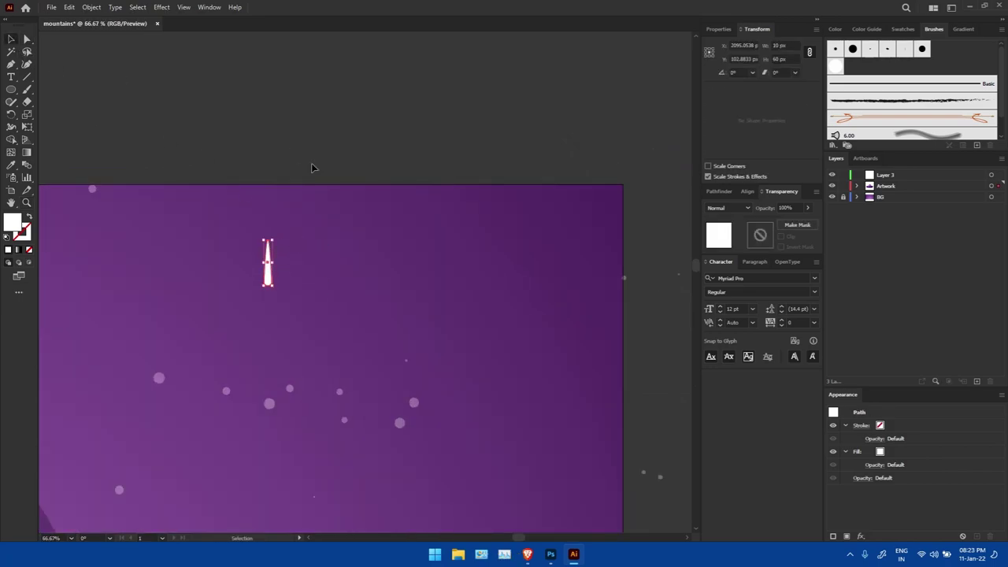
key(ctrl+0)
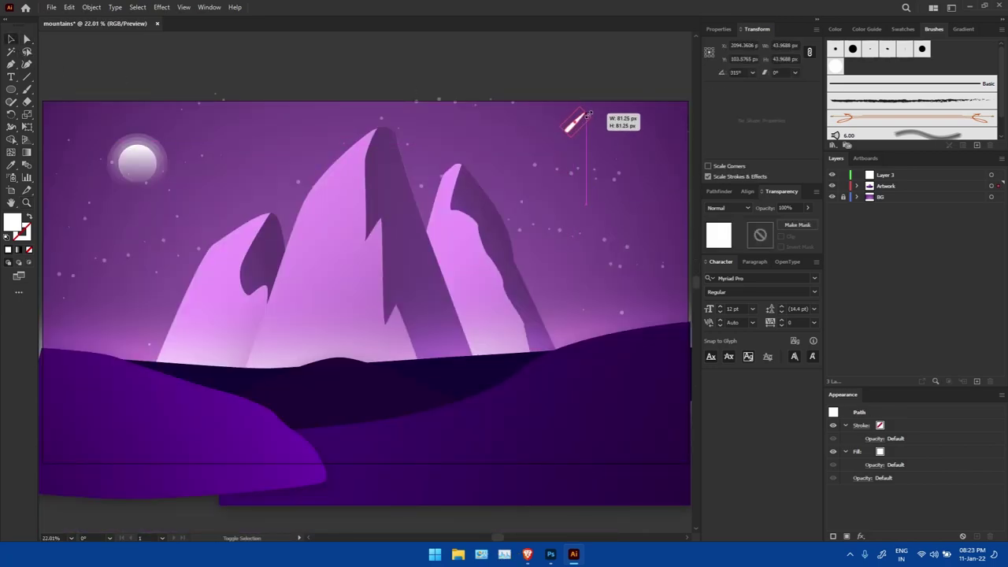
drag(607, 99, 608, 97)
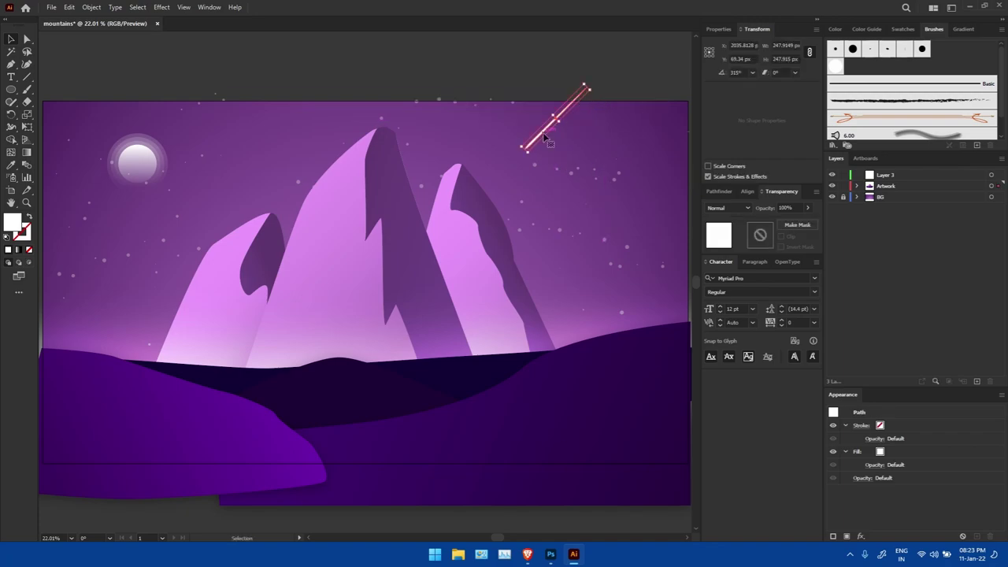
drag(543, 132, 234, 168)
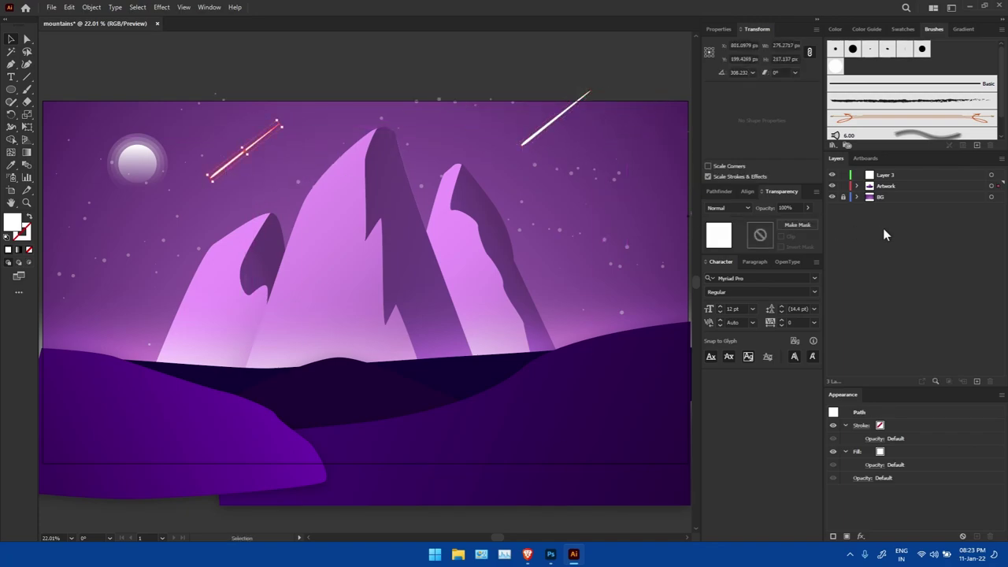
Step: Set both shooting stars to Screen blending at 59% opacity
click(856, 186)
shift+click(991, 208)
click(736, 208)
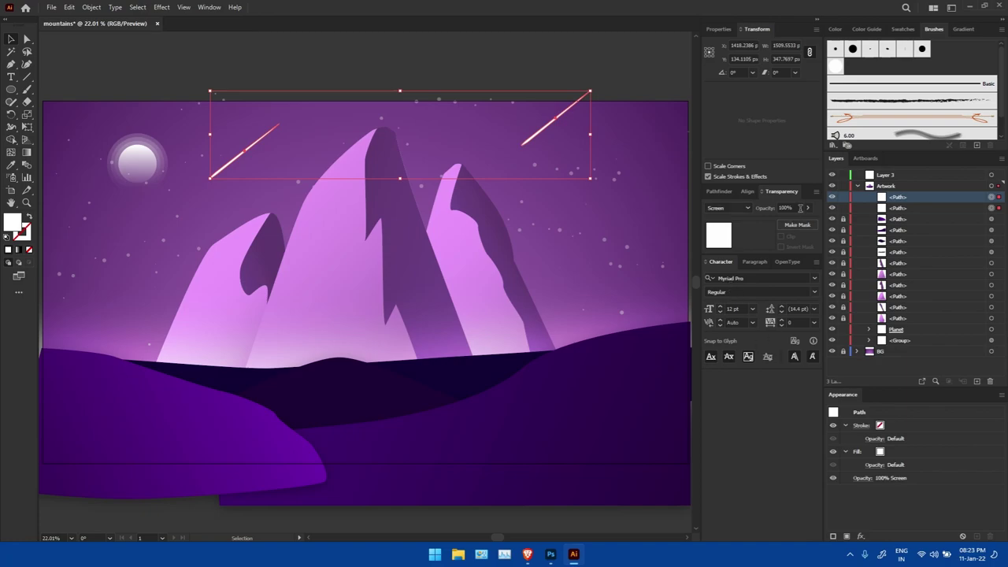
text(59)
click(645, 51)
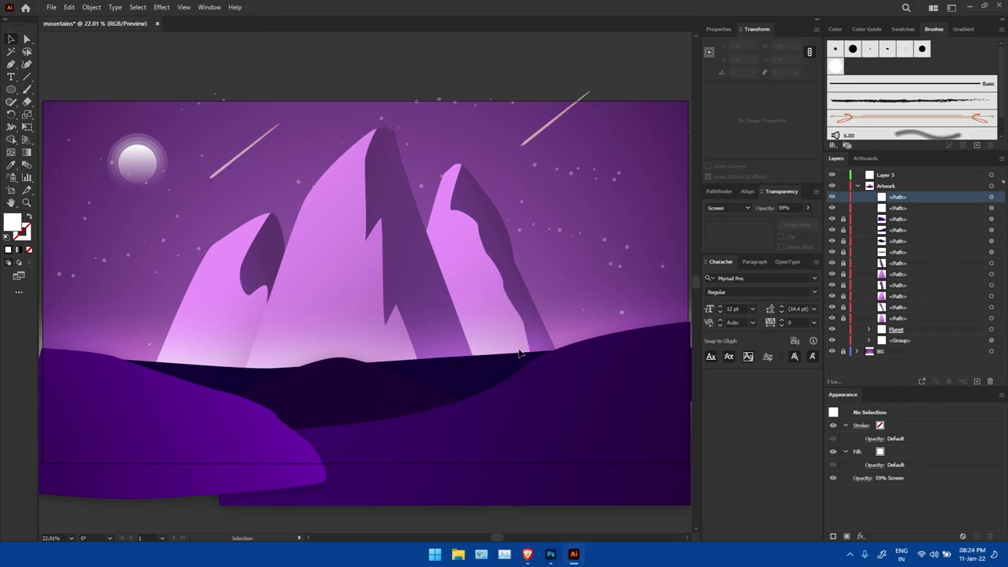
Step: Clip all artwork to the artboard with a white background-rectangle opacity mask, then open a new browser tab
click(858, 352)
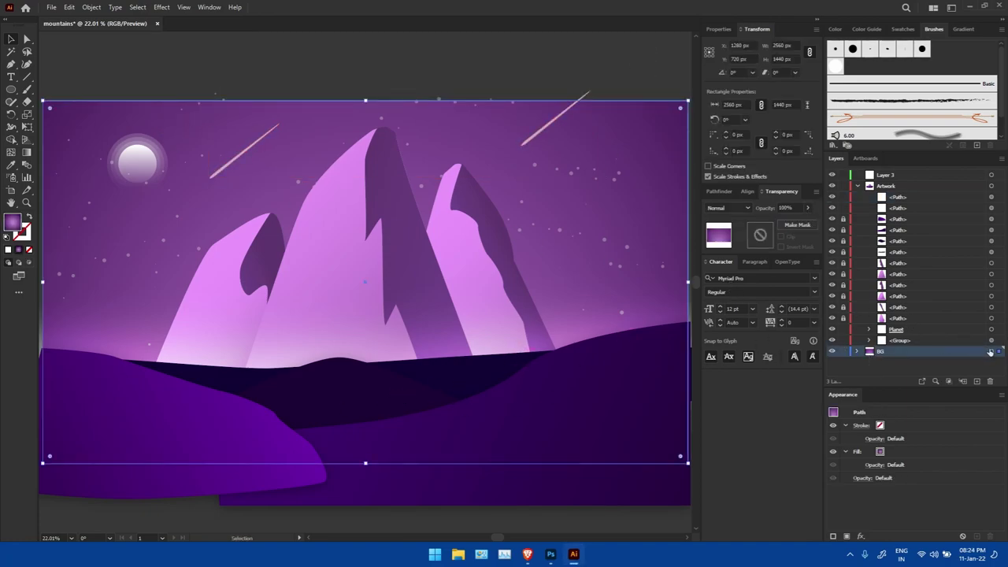
click(991, 186)
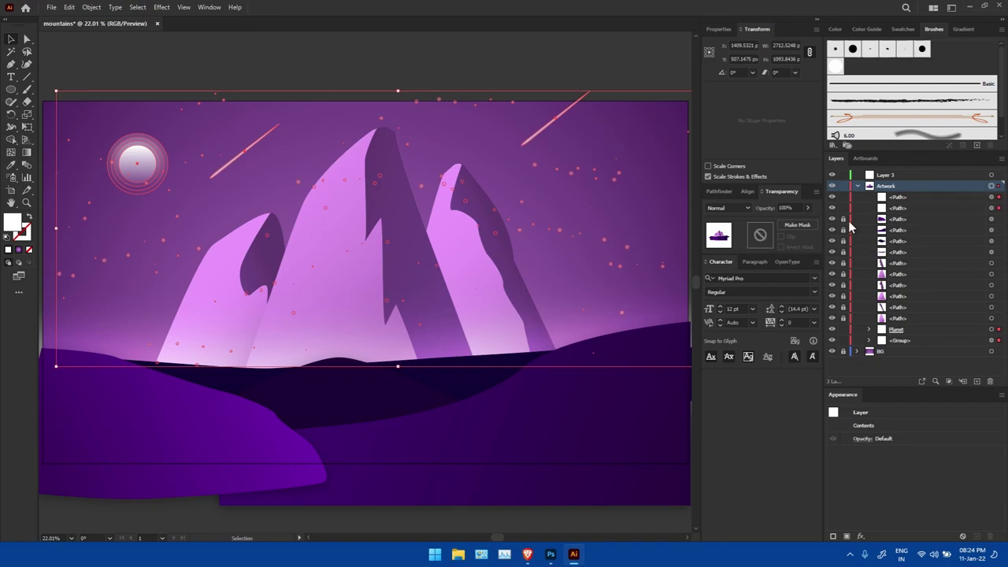
key(ctrl+alt+2)
click(760, 235)
key(ctrl+f)
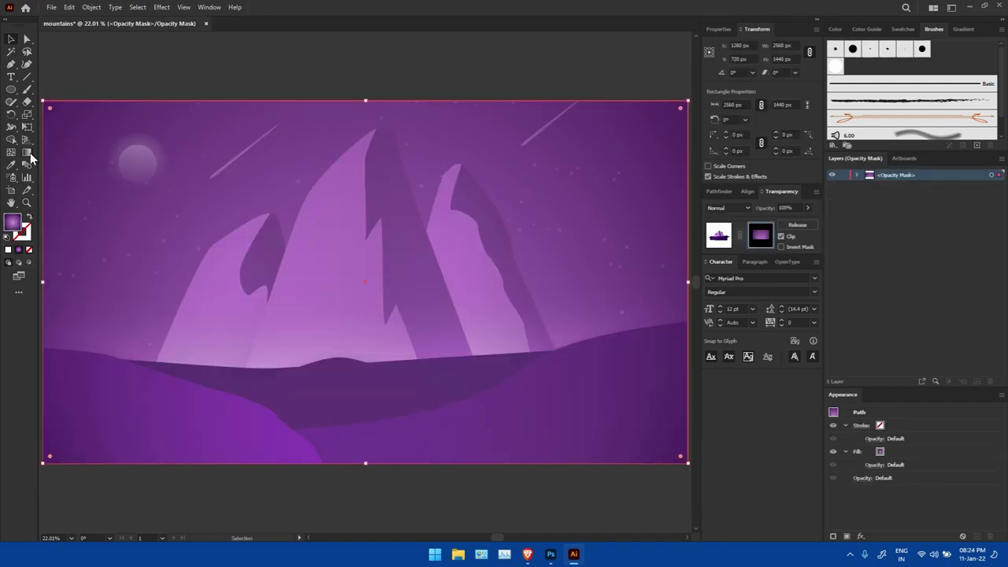
double_click(12, 223)
click(908, 226)
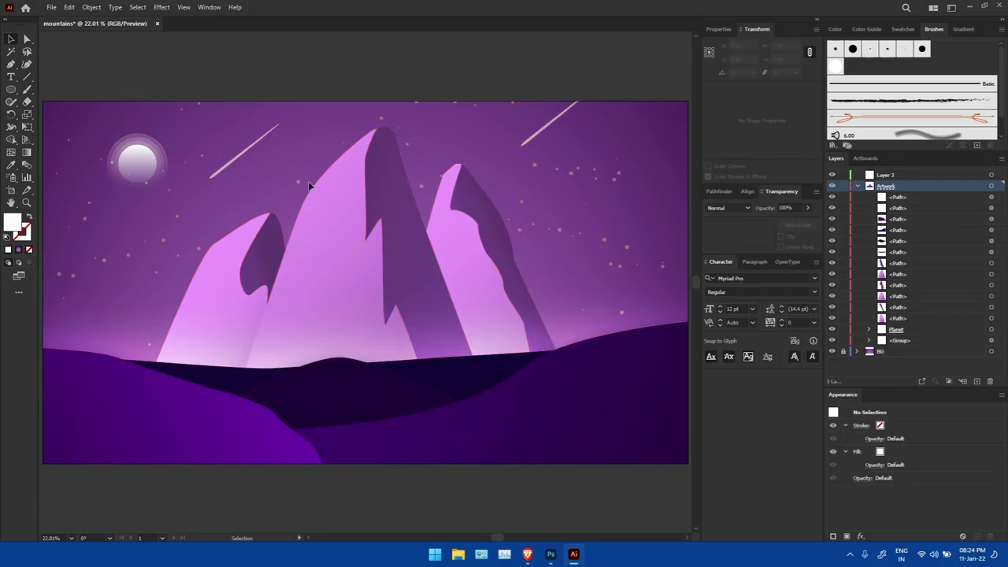
click(528, 553)
key(ctrl+t)
Step: Go to pixabay.com and search illustrations for 'silhouettes'
text(pixabay.com)
key(Return)
click(343, 240)
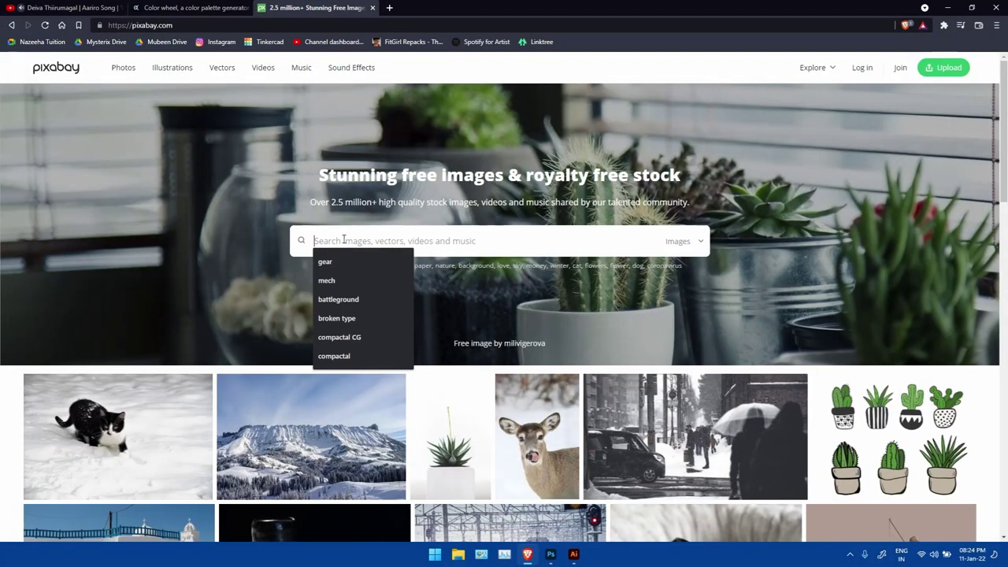
text(silhouettes)
click(682, 241)
click(686, 326)
key(Return)
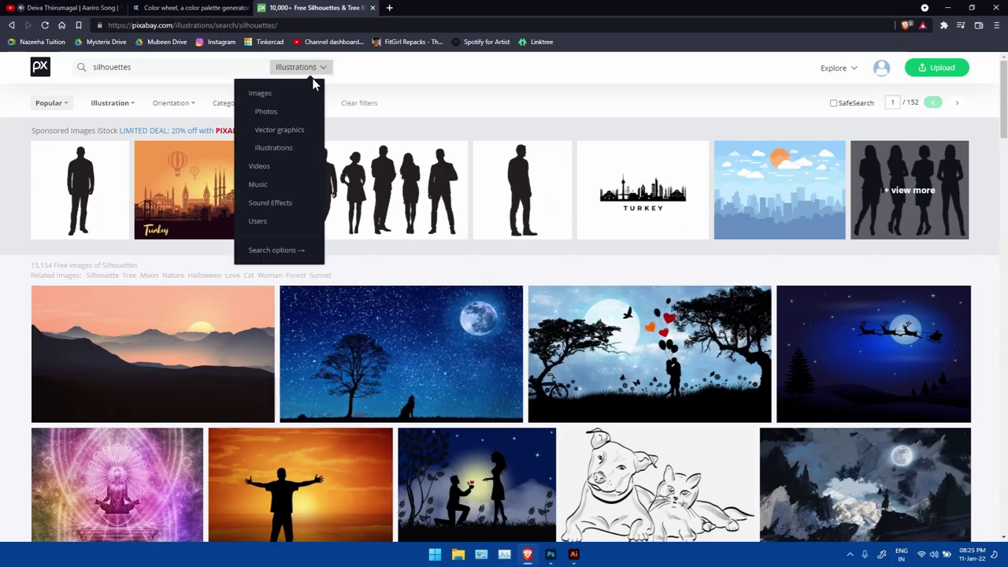
Step: Browse the vector silhouette results, then switch to Photoshop
click(279, 129)
scroll(288, 239, down, 5)
scroll(287, 239, down, 3)
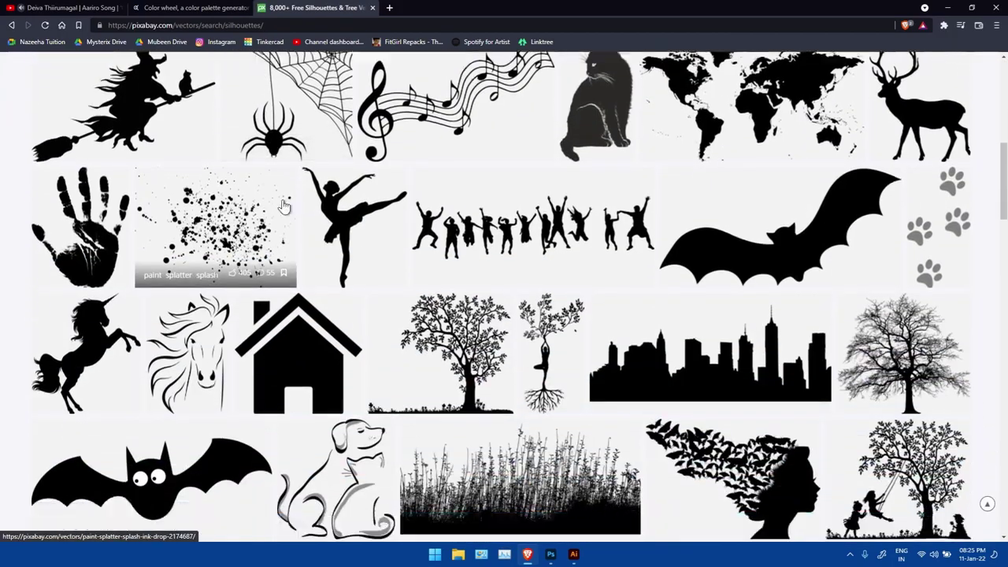
scroll(287, 239, down, 3)
scroll(287, 239, down, 3)
scroll(287, 239, down, 3)
scroll(288, 238, up, 1)
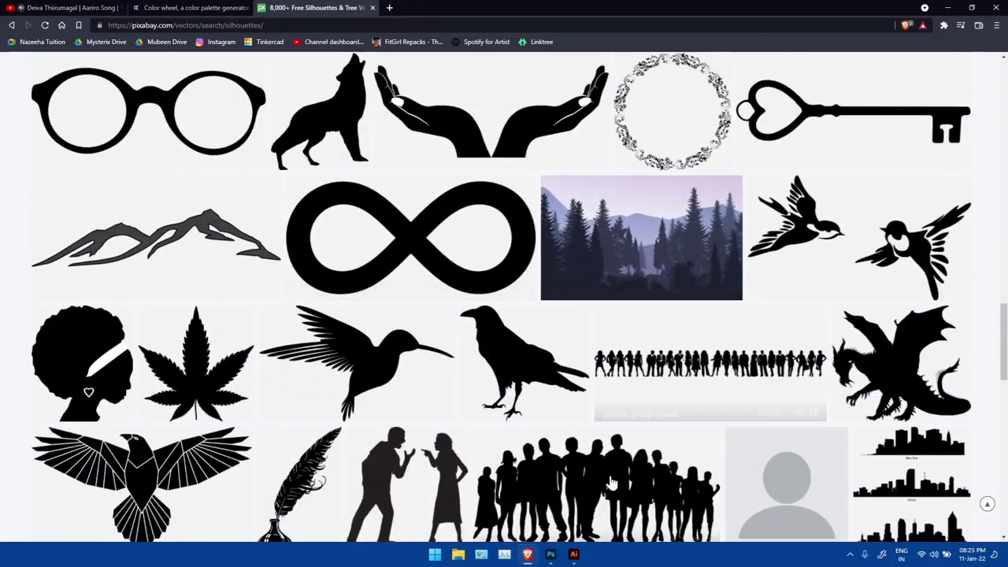
key(alt+Tab)
click(550, 554)
Step: Hide the sketch layer, then stamp a tree1 tree on the left and a Dead Trees cluster on the right
click(660, 121)
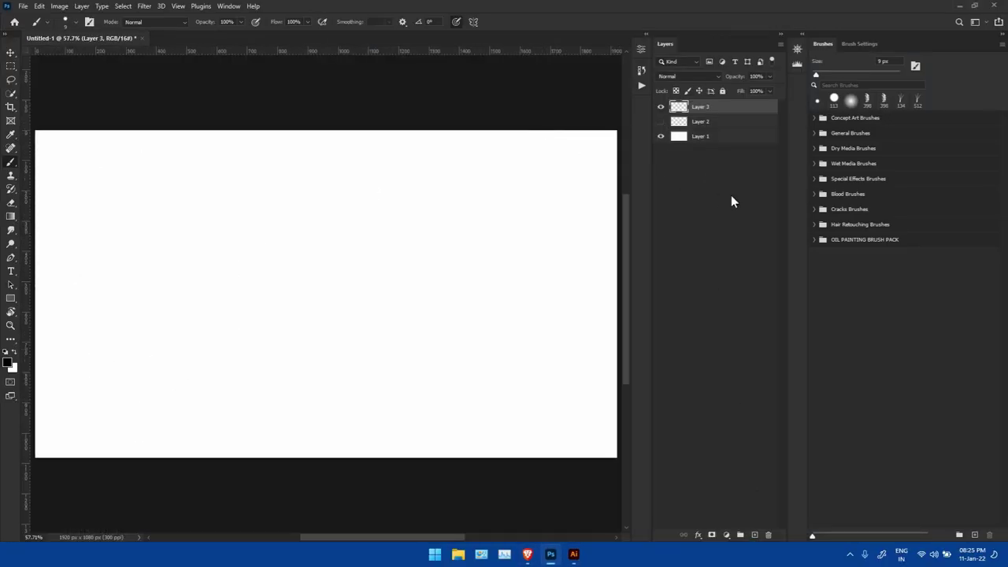
text(tree)
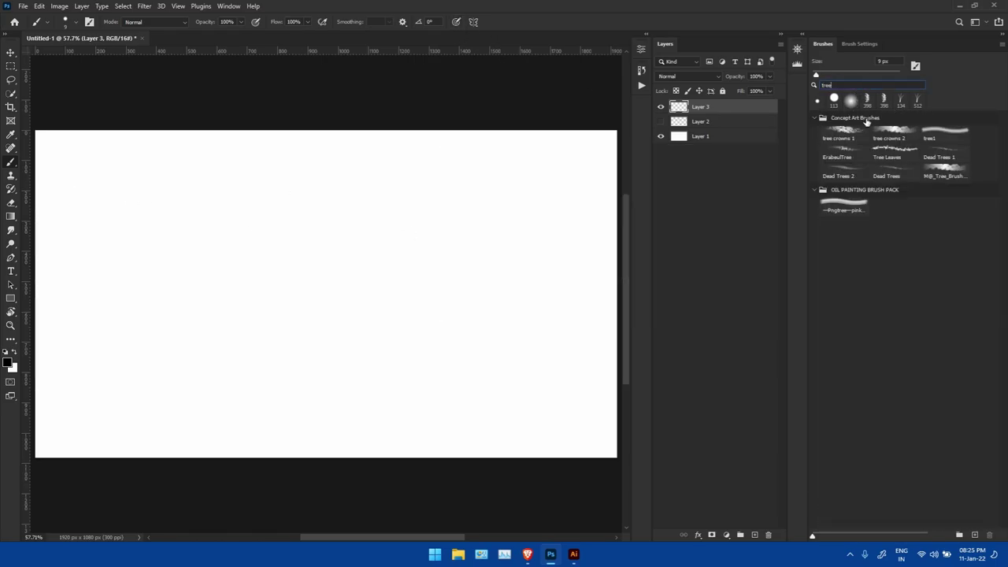
click(945, 137)
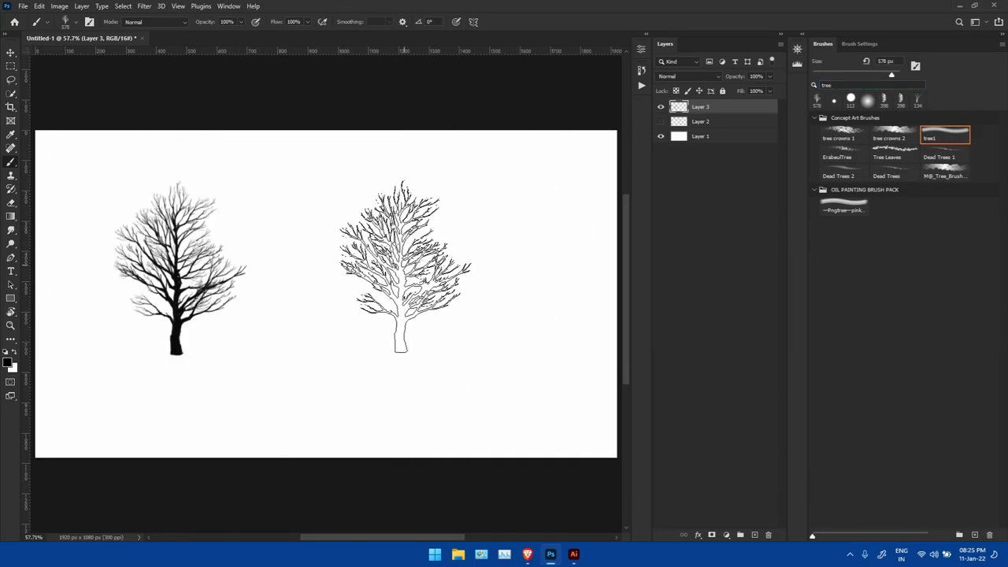
click(209, 284)
key(period)
click(357, 338)
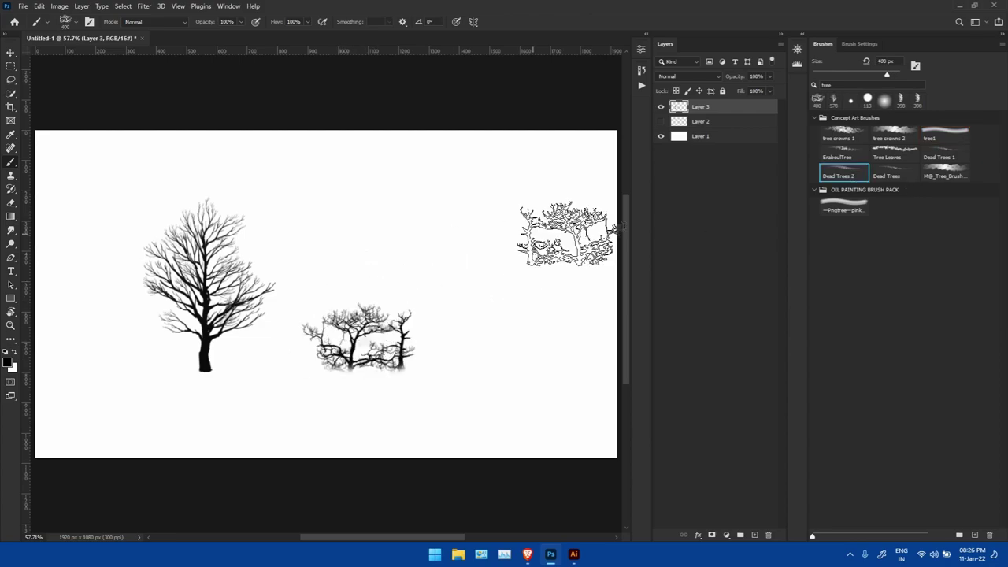
click(496, 343)
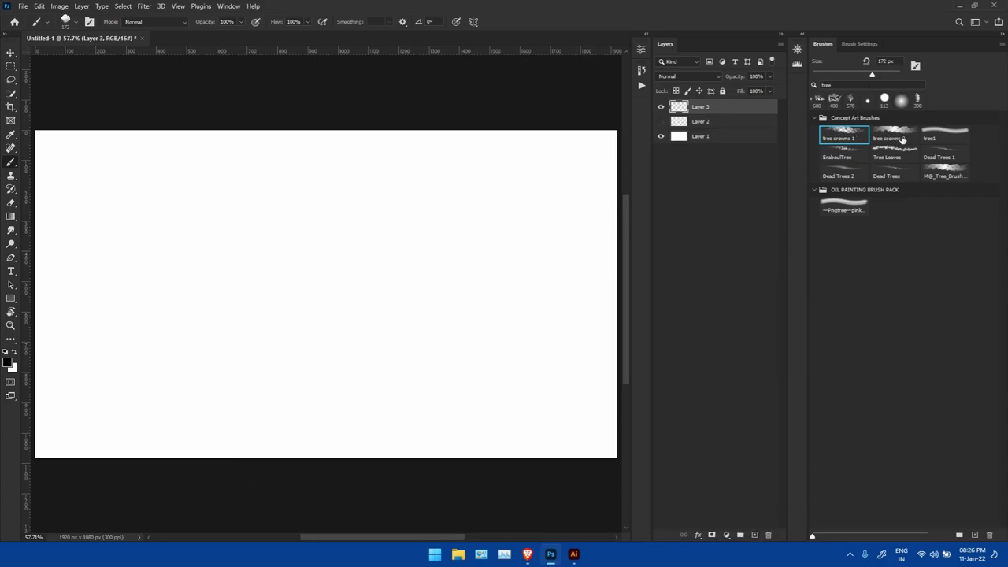
Step: Reselect the tree1 brush and view its Shape Dynamics brush settings
click(944, 134)
click(859, 43)
click(844, 90)
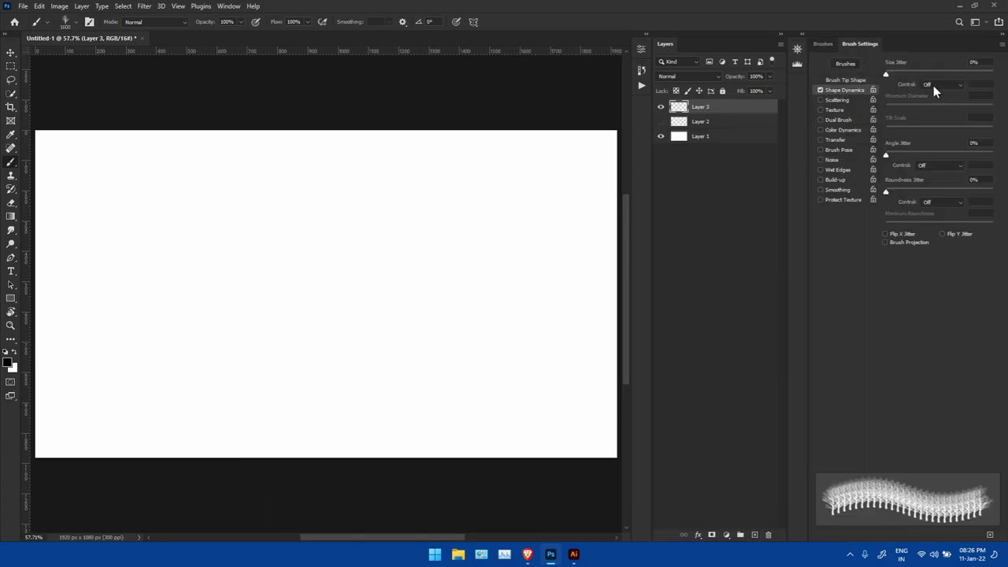
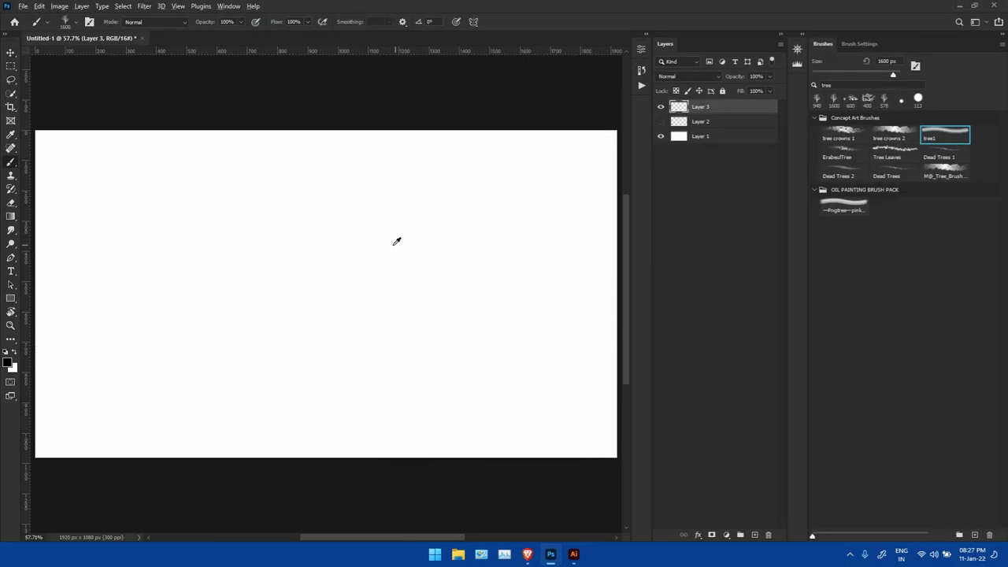
Step: Adjust the tree brush's Transfer, Dual Brush, Shape Dynamics and Color Dynamics settings
click(859, 43)
click(835, 140)
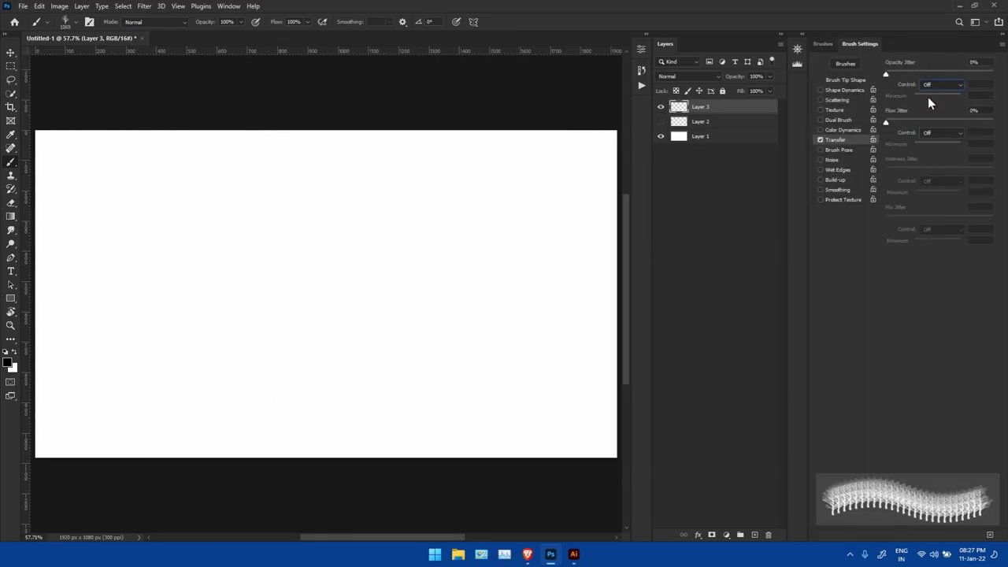
click(839, 119)
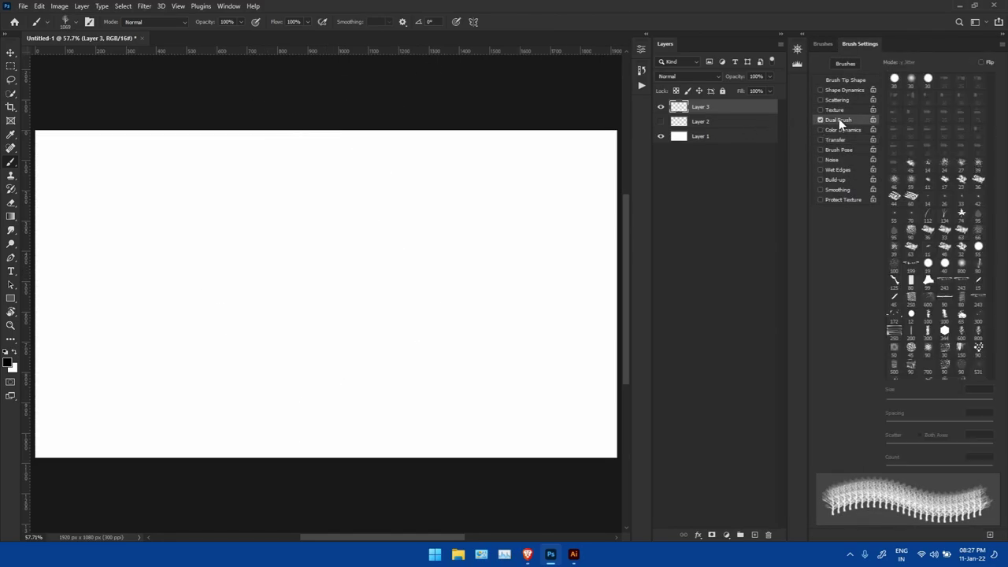
click(839, 90)
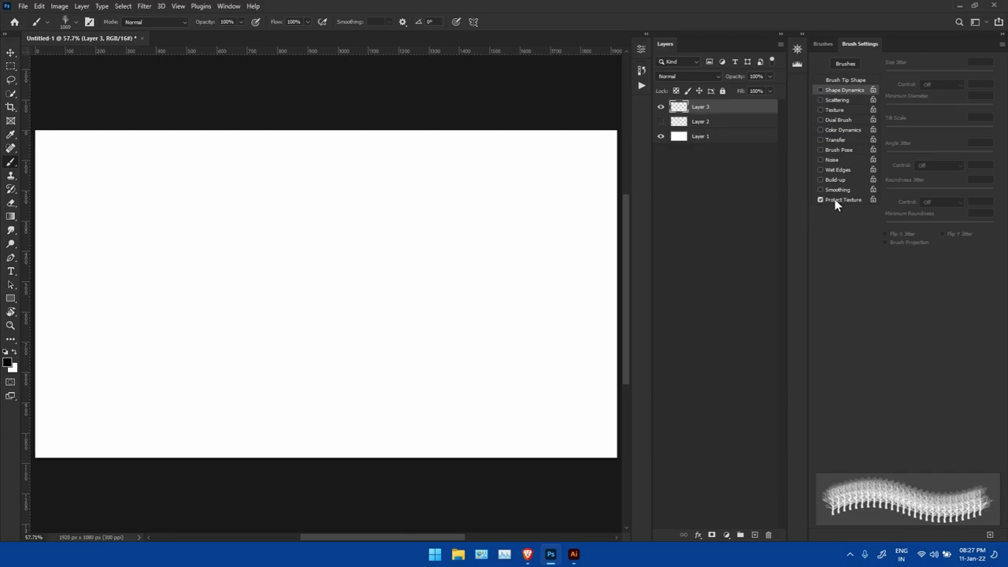
click(823, 131)
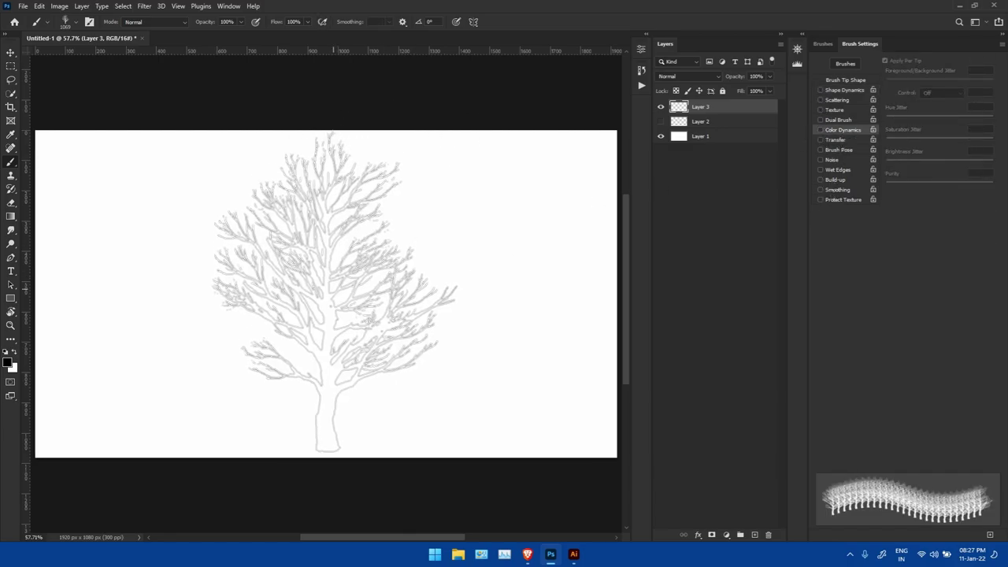
Step: Darken the tree with a Curves adjustment and add a black Solid Color fill layer
key(v)
click(726, 535)
click(760, 405)
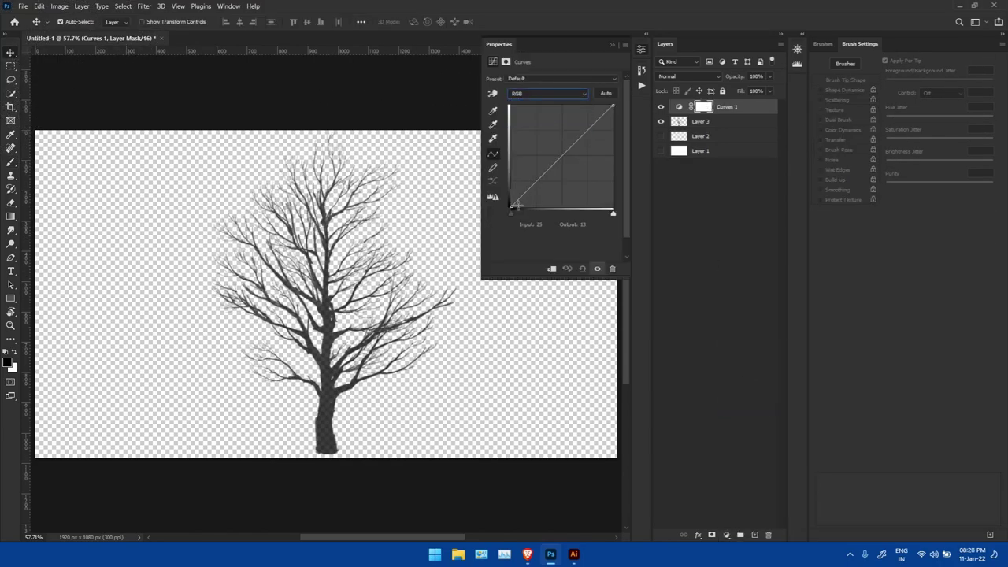
drag(511, 210, 574, 210)
click(608, 47)
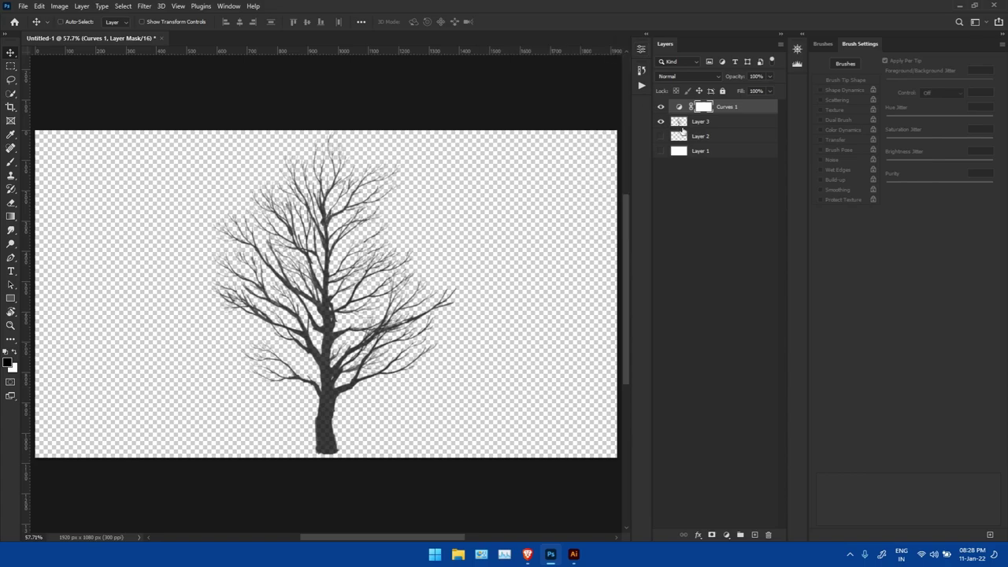
click(726, 534)
click(740, 355)
click(829, 107)
Step: Export the tree silhouette as a PNG with transparency
key(ctrl+alt+shift+w)
click(642, 132)
click(646, 158)
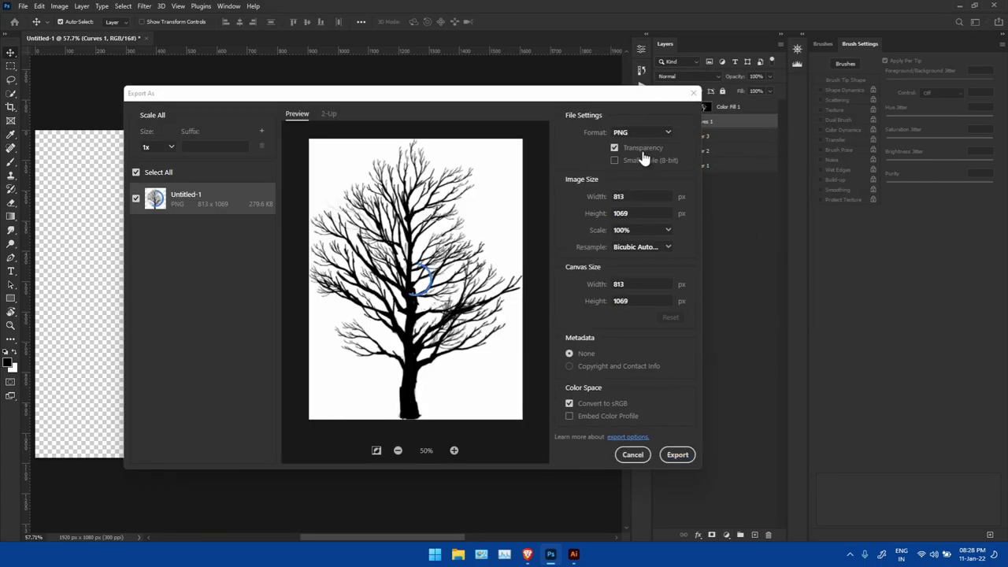
click(677, 455)
key(Return)
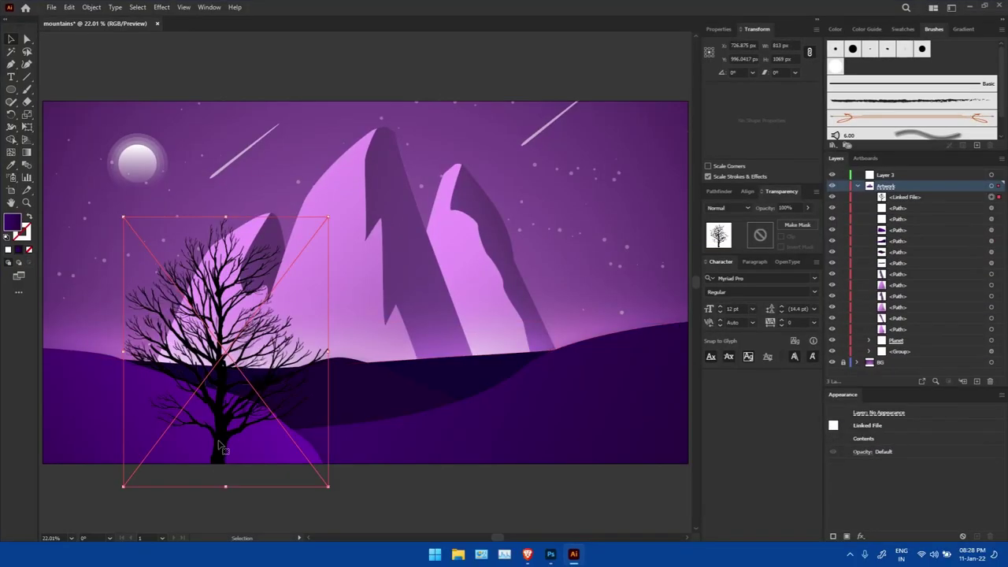
Step: Shrink the tree, set it on the left hill, and stack its layer above Planet
drag(223, 447, 90, 336)
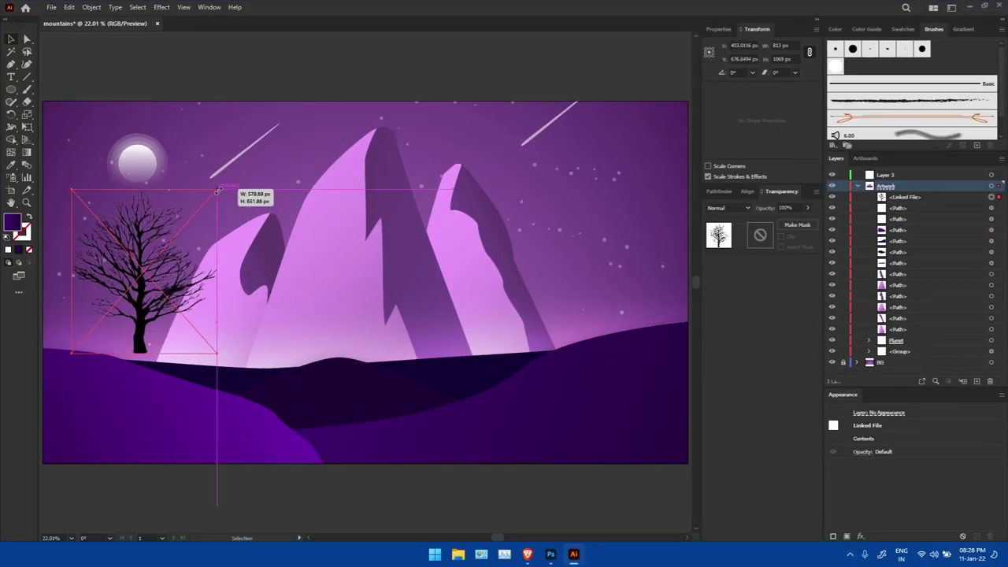
drag(225, 192, 146, 238)
drag(906, 197, 906, 334)
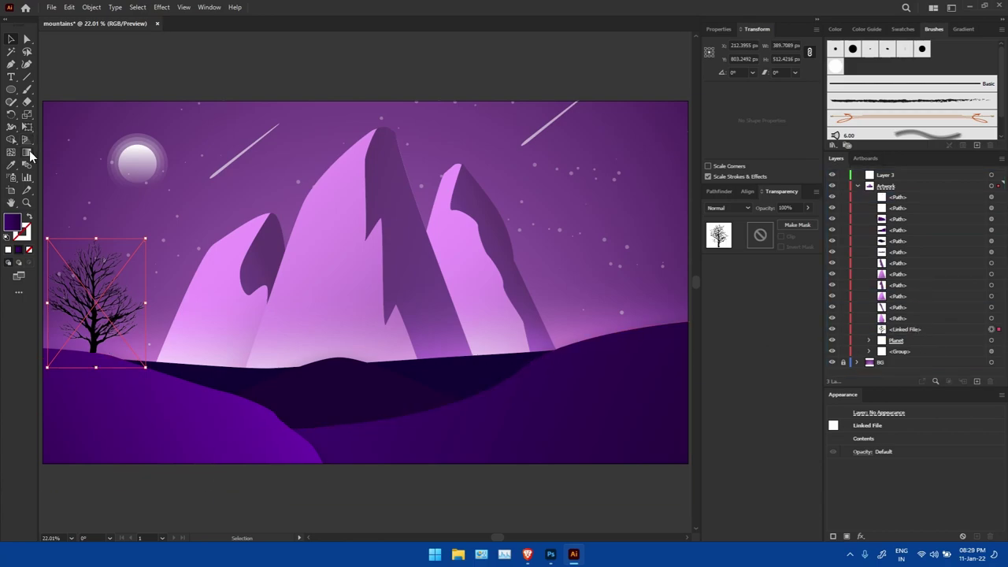
Step: Check the fill colour picker and tree document, then select the front hill shape
double_click(12, 223)
key(Return)
click(551, 555)
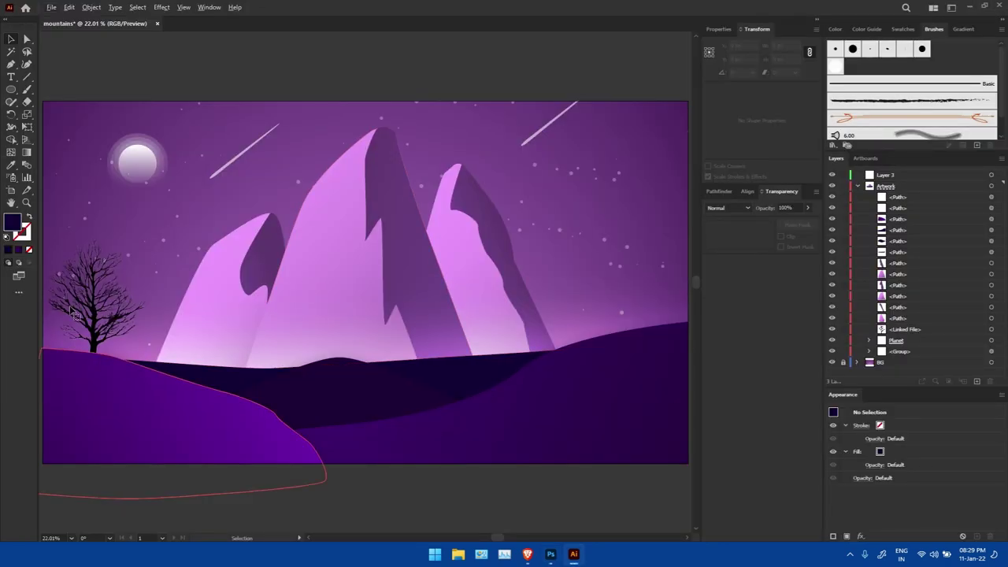
click(94, 378)
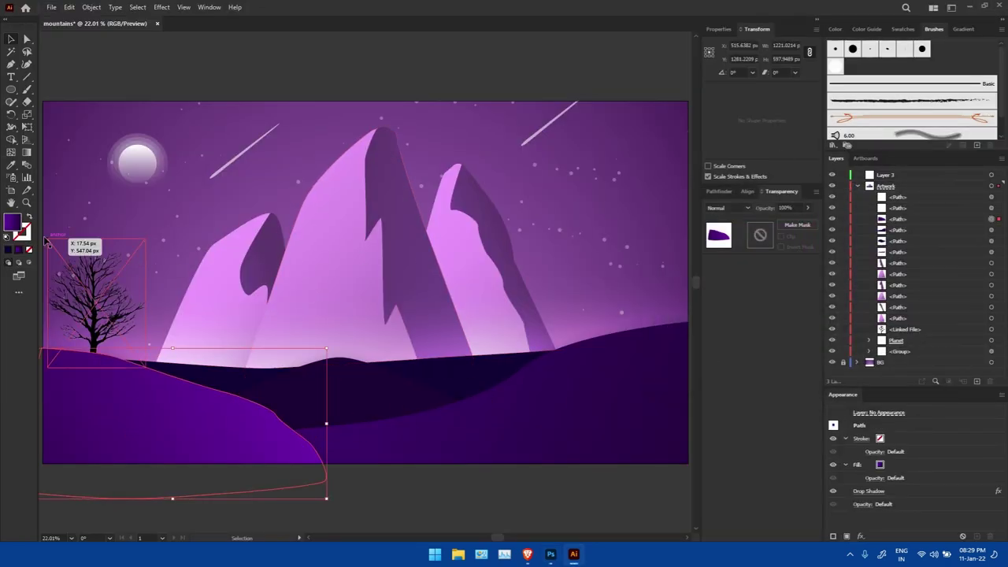
click(967, 29)
Step: Nudge the linked bare-tree image, then select and delete it from the scene
double_click(832, 128)
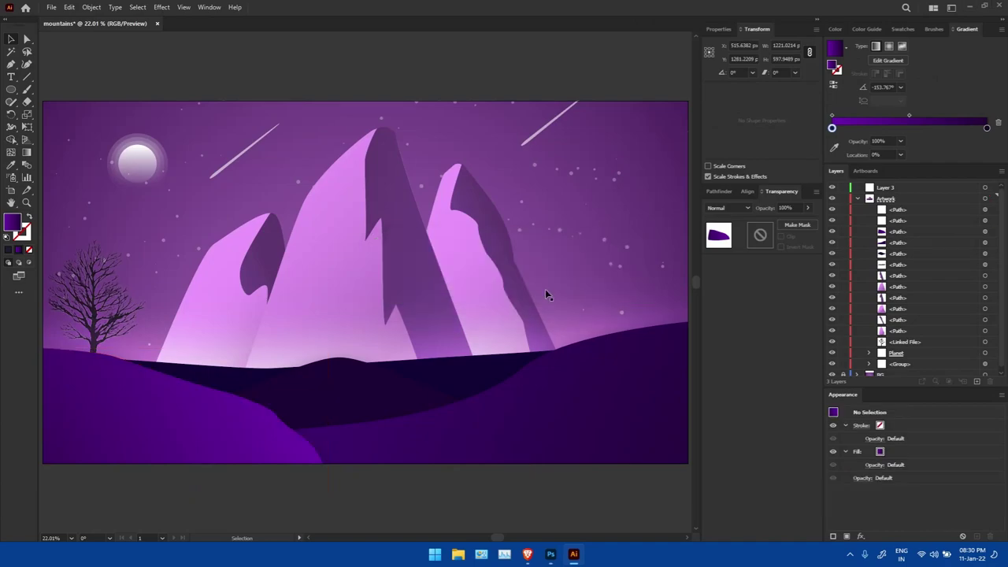
drag(119, 268, 106, 277)
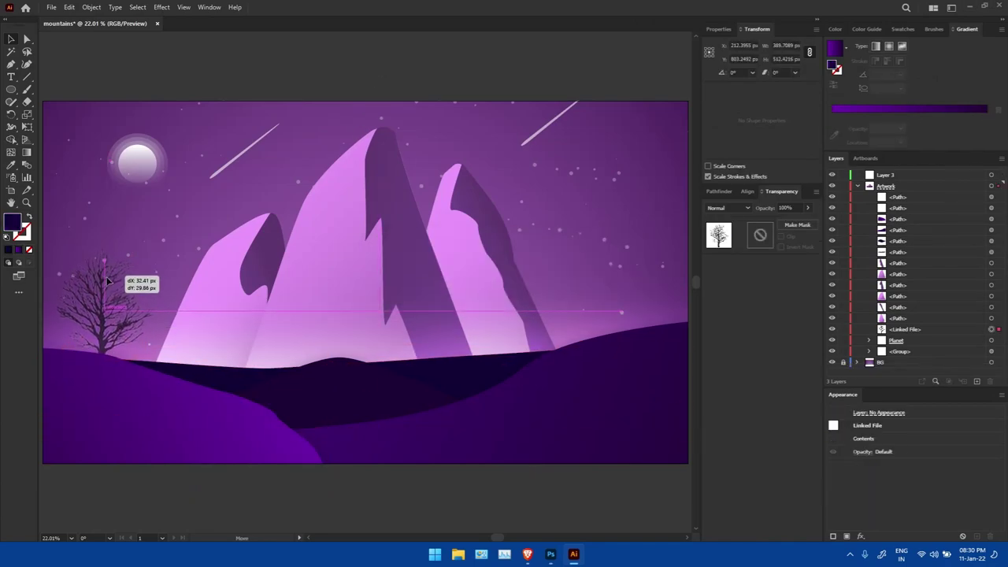
key(g)
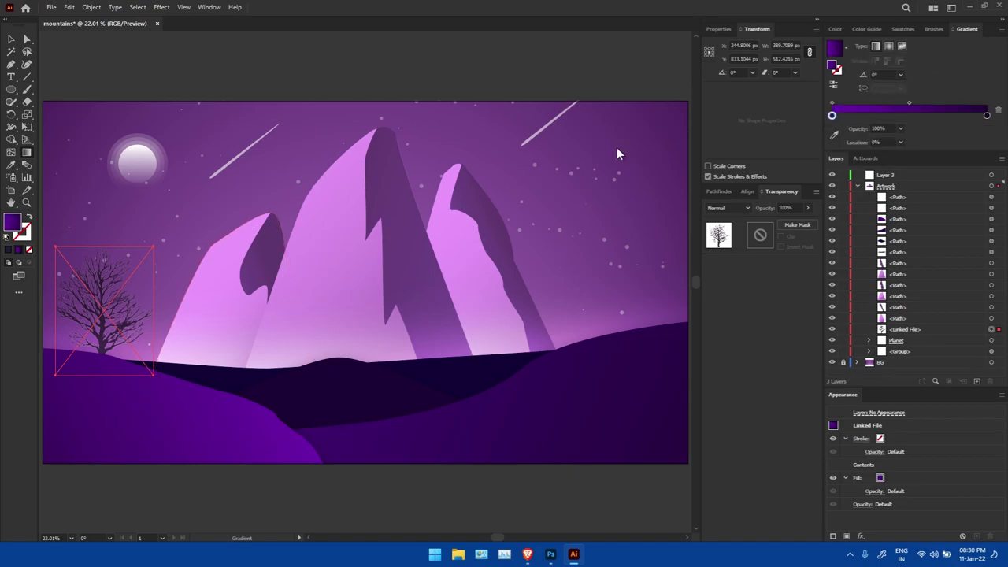
key(v)
click(630, 370)
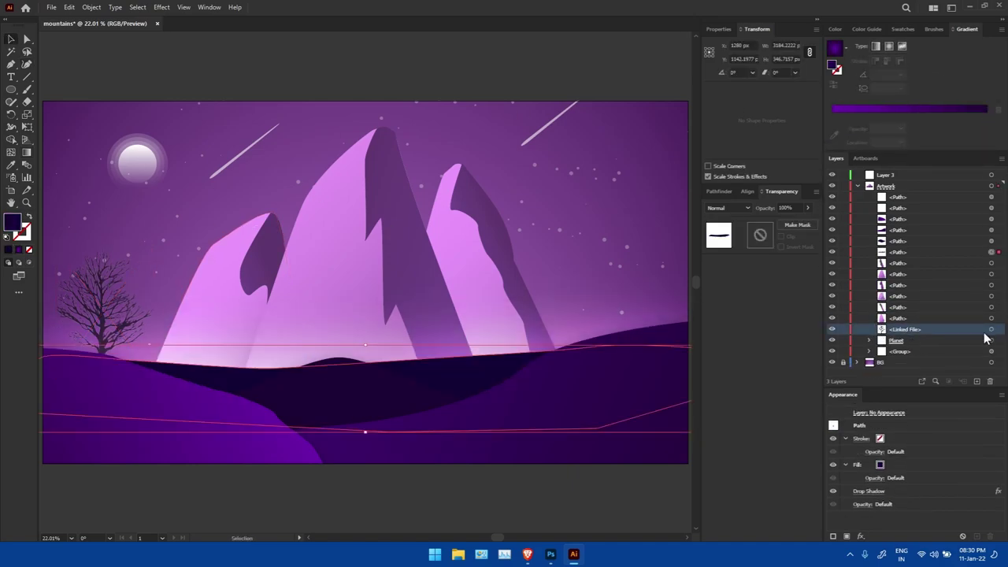
key(Delete)
scroll(237, 299, up, 4)
scroll(118, 173, up, 1)
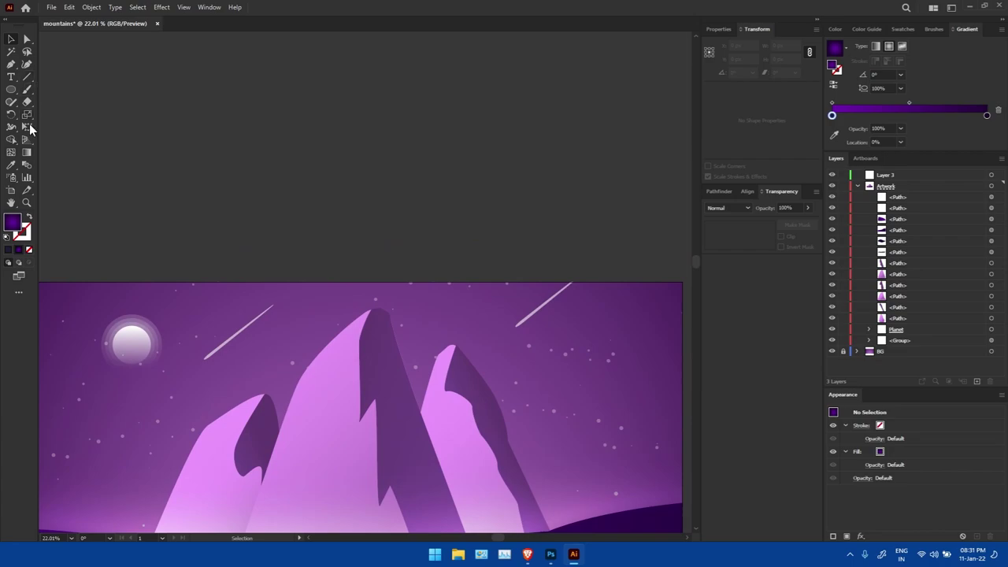
Step: Draw a tall tapered Pen shape and apply Roughen with Detail 100 and Corner points
click(12, 66)
click(144, 234)
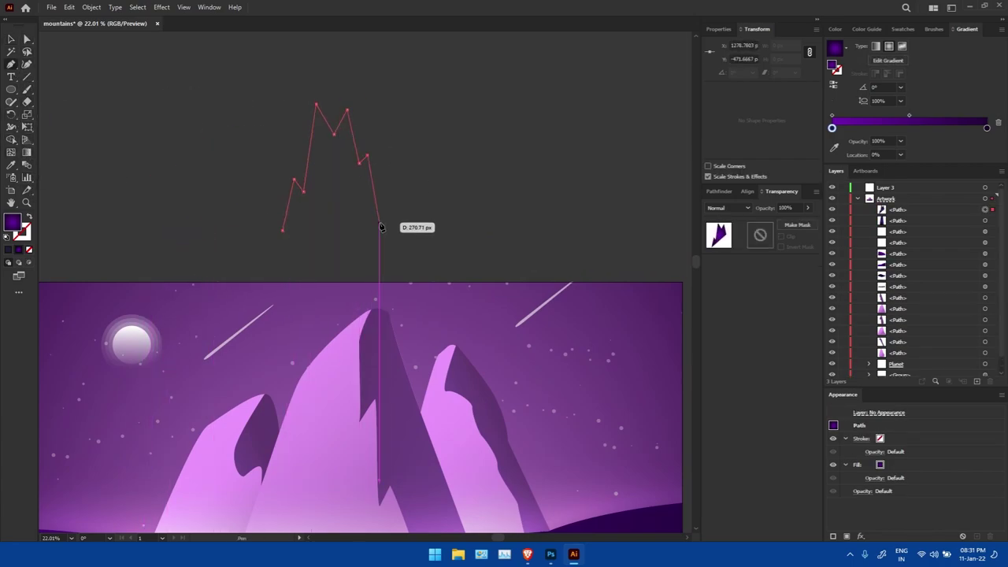
click(91, 7)
mouse_move(158, 366)
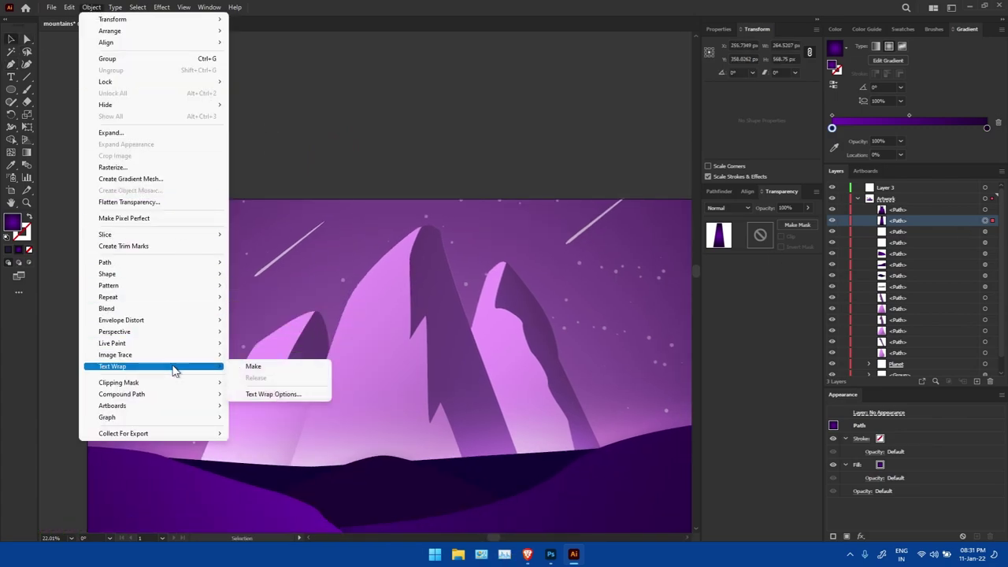
click(161, 7)
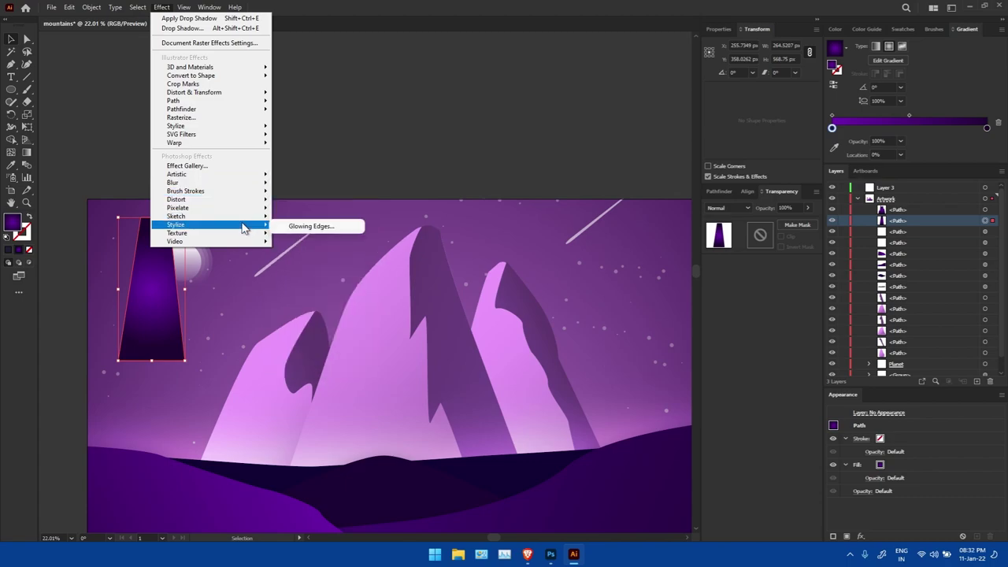
mouse_move(174, 100)
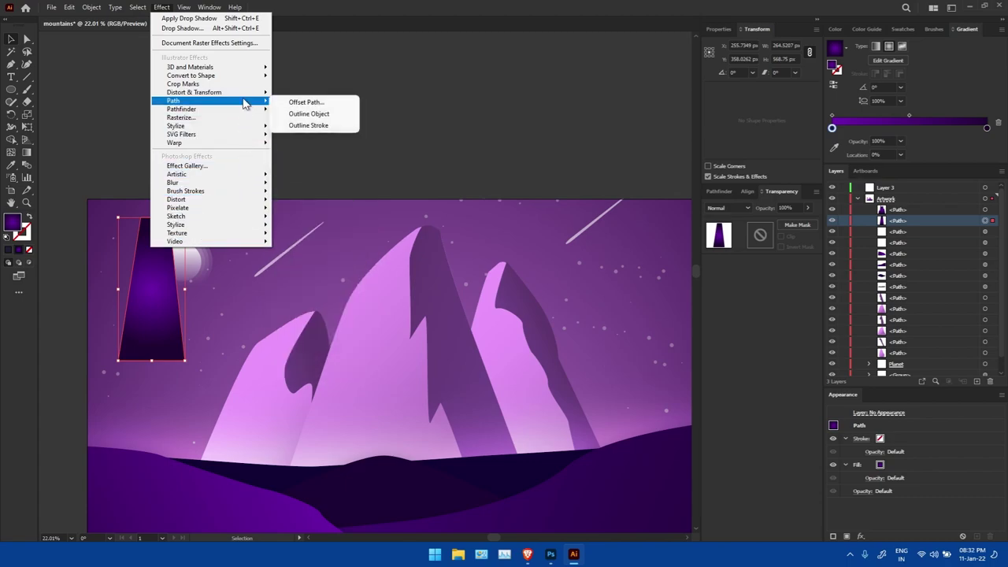
click(286, 118)
text(100)
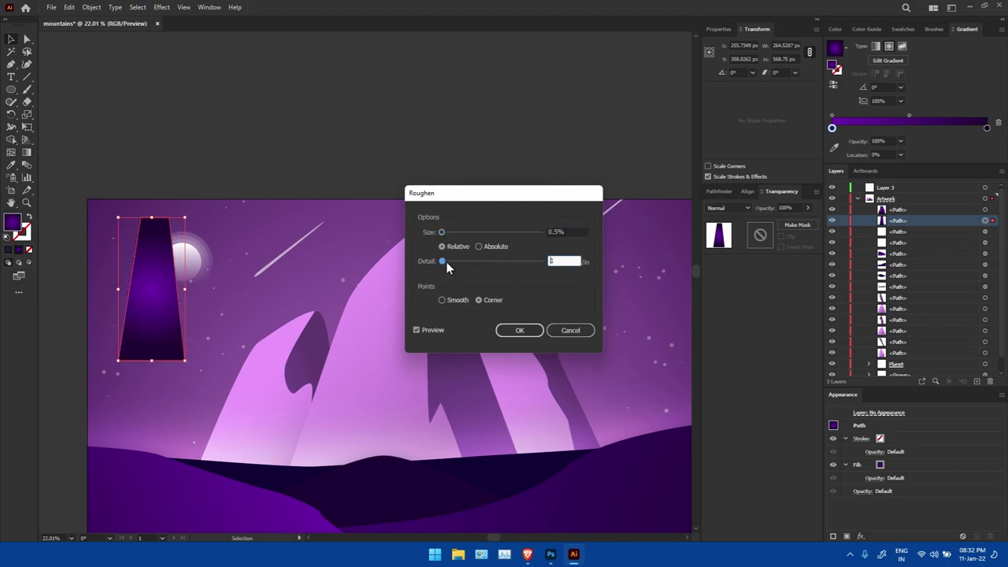
click(445, 233)
text(2)
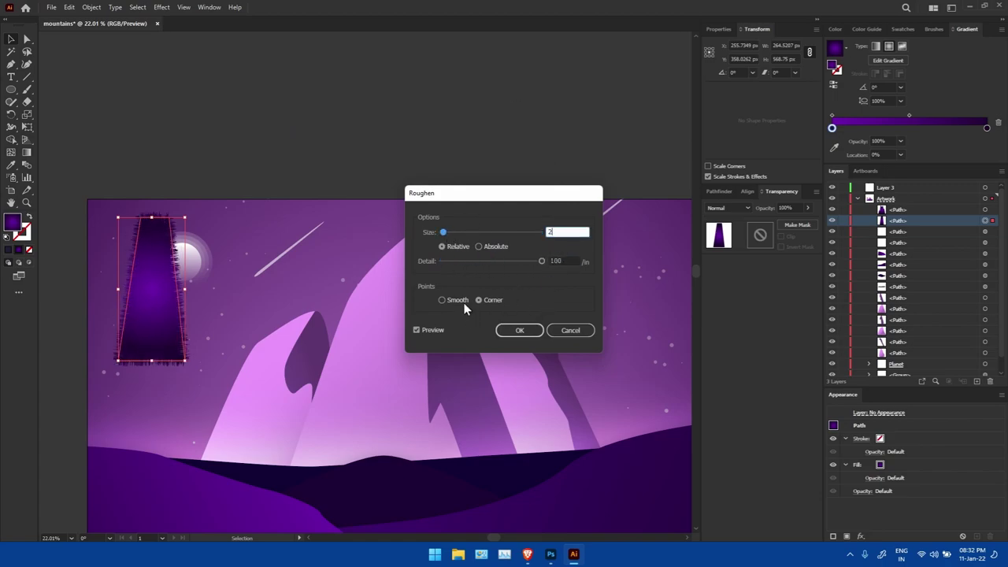
click(519, 330)
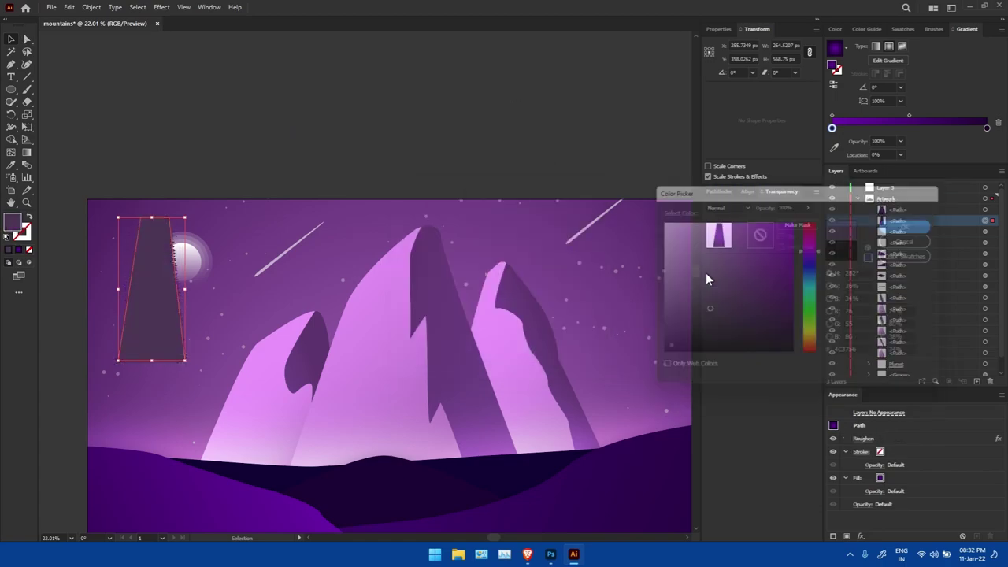
Step: Stack the shape above Planet, fill it dark purple, and shrink it onto the left hill
drag(898, 204, 945, 345)
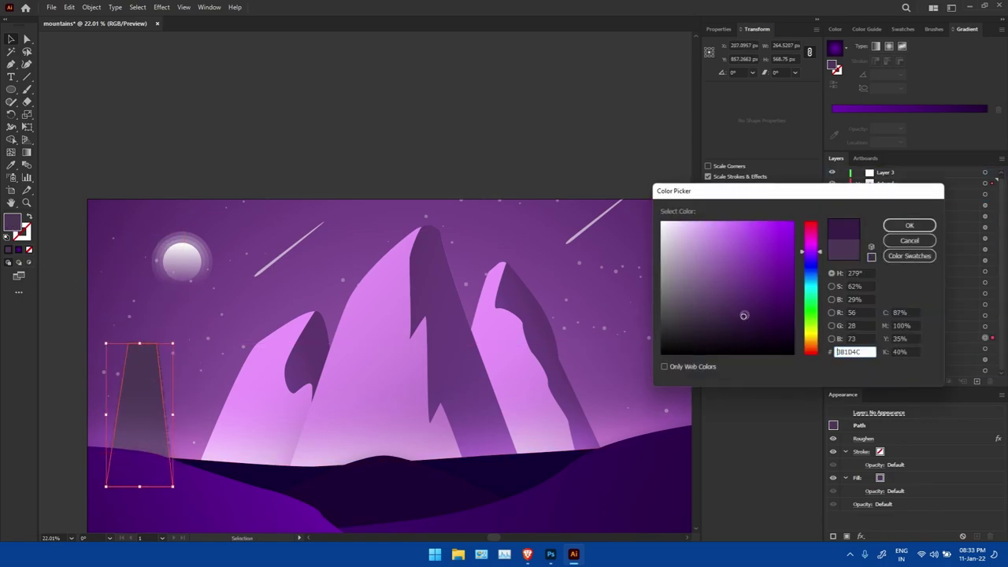
click(909, 225)
drag(173, 343, 163, 369)
drag(148, 404, 138, 415)
scroll(515, 277, down, 3)
drag(113, 285, 90, 331)
alt+click(846, 337)
Step: Nudge the cypress into place and duplicate it just to its right
key(v)
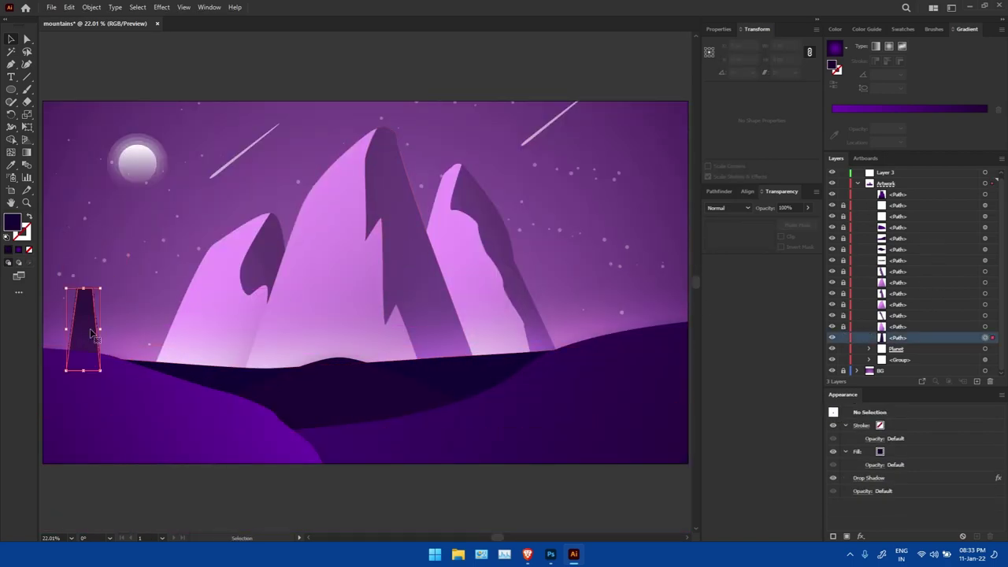
click(90, 330)
mouse_move(90, 331)
mouse_down()
mouse_move(122, 333)
mouse_move(118, 319)
mouse_up()
click(27, 38)
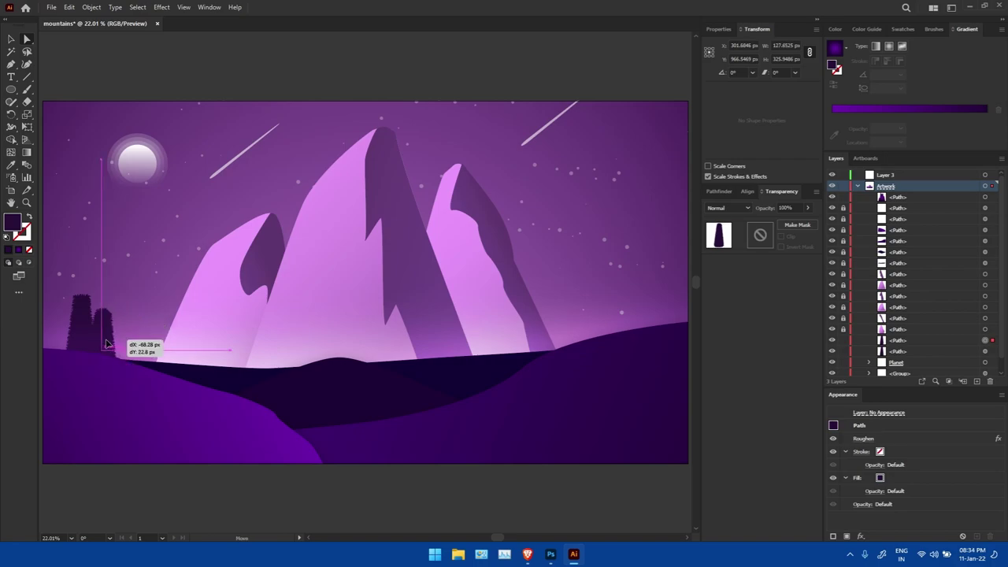
Step: Give one cypress a dark purple fill, shift it right, and stack its layer above Planet
double_click(12, 223)
click(906, 226)
click(223, 491)
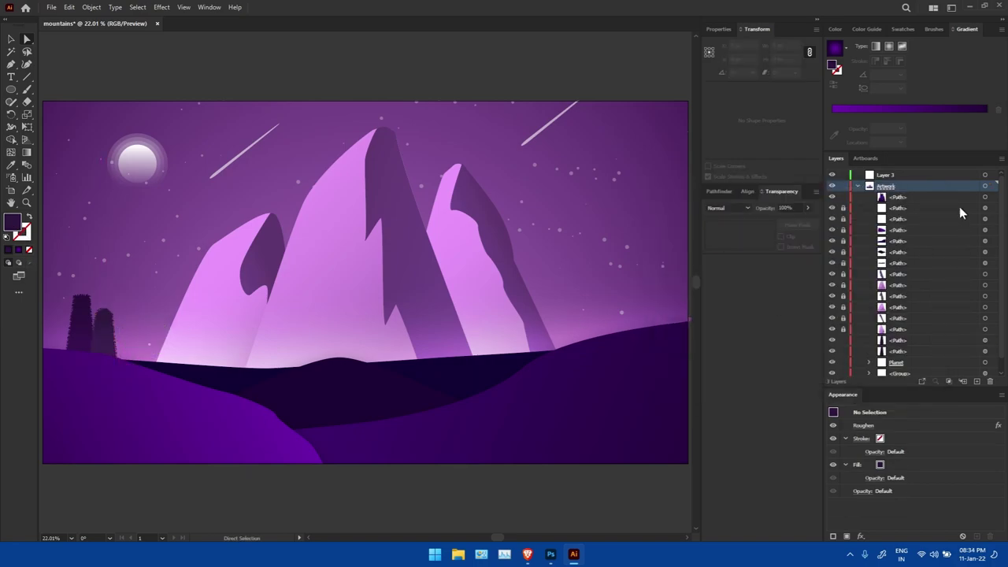
scroll(916, 325, down, 1)
click(105, 342)
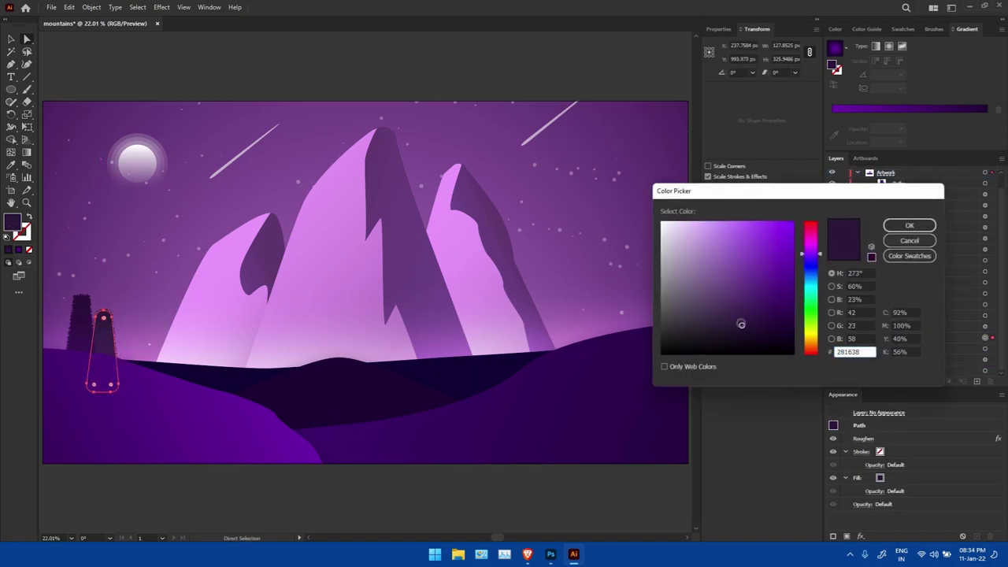
key(Return)
mouse_move(113, 339)
mouse_down()
mouse_move(128, 327)
mouse_move(118, 323)
mouse_move(132, 335)
mouse_up()
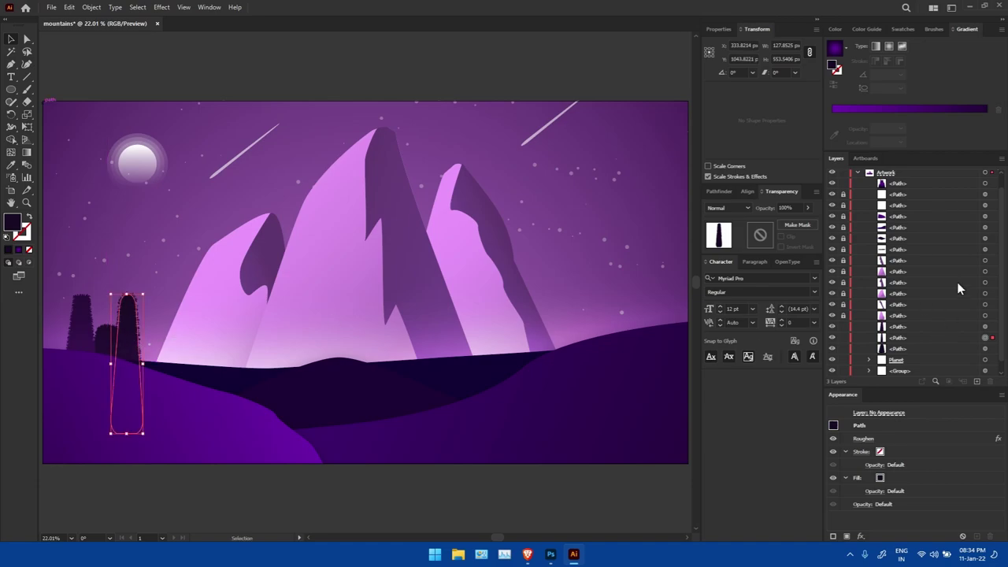
drag(948, 357, 934, 342)
Step: Recolour the remaining cypress shapes in shades of purple
double_click(22, 230)
key(Escape)
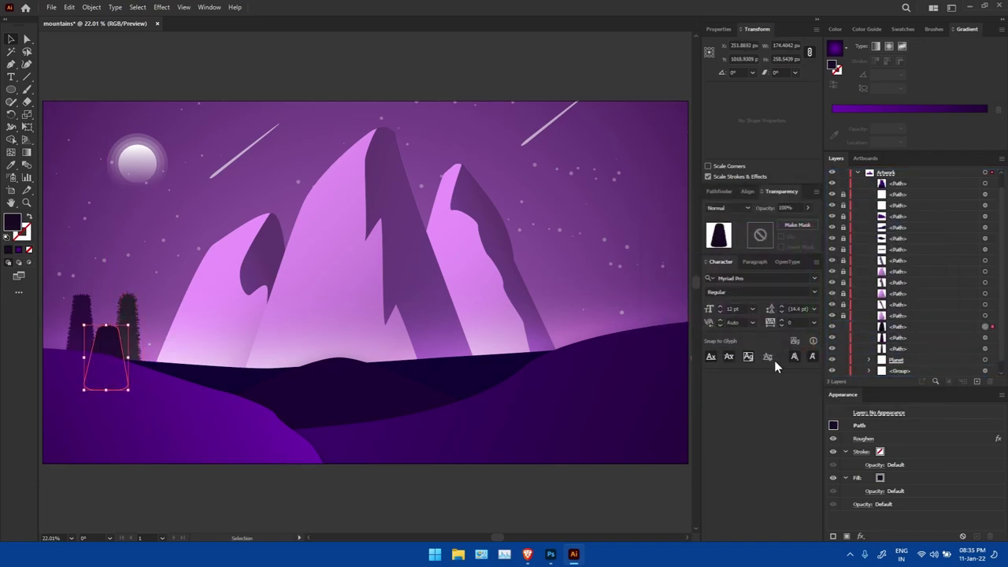
double_click(19, 225)
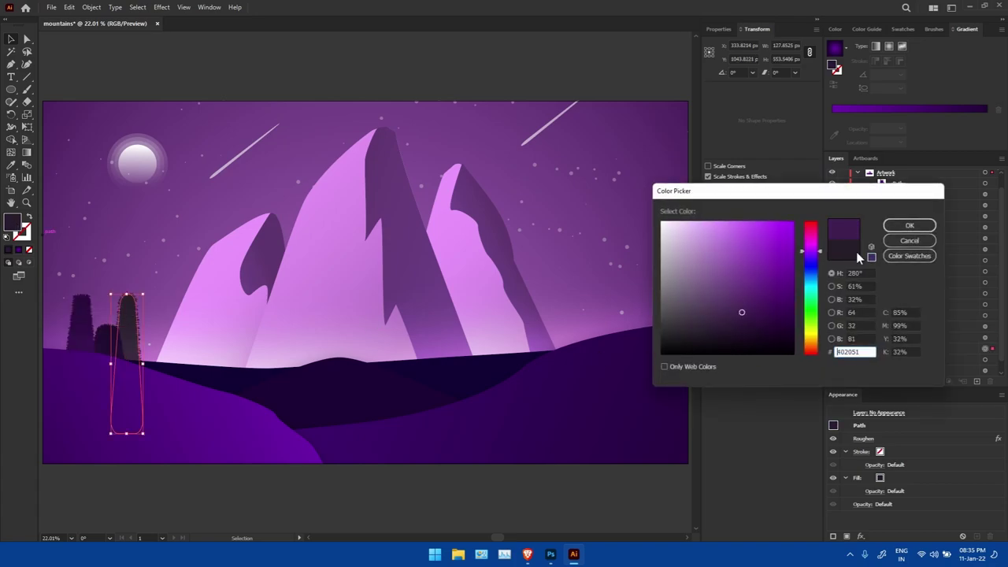
click(910, 225)
click(105, 354)
double_click(18, 225)
click(909, 225)
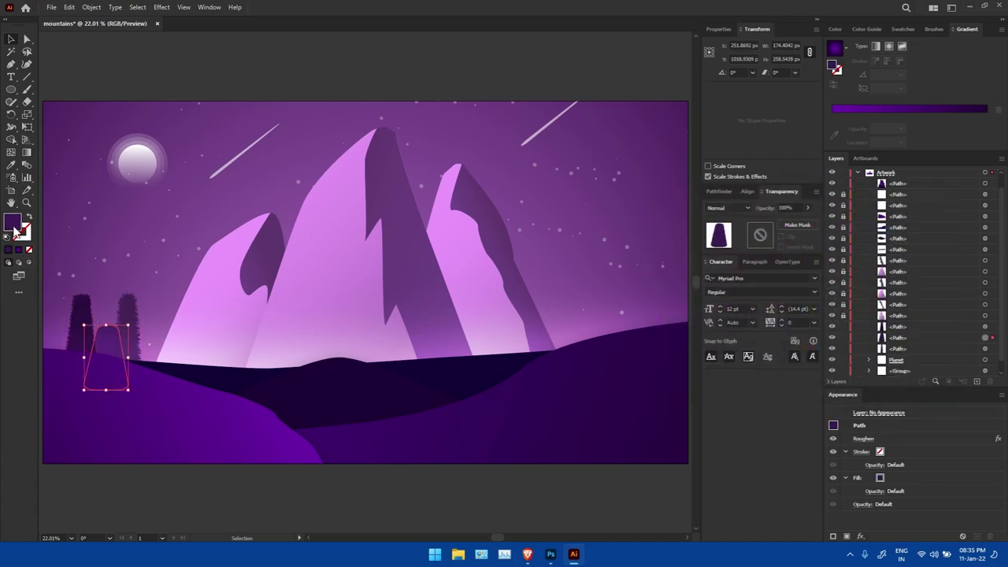
double_click(18, 226)
click(909, 225)
click(126, 363)
double_click(18, 225)
click(910, 225)
Step: Copy the left-hill cypress cluster onto the right hill, keeping the originals
click(81, 331)
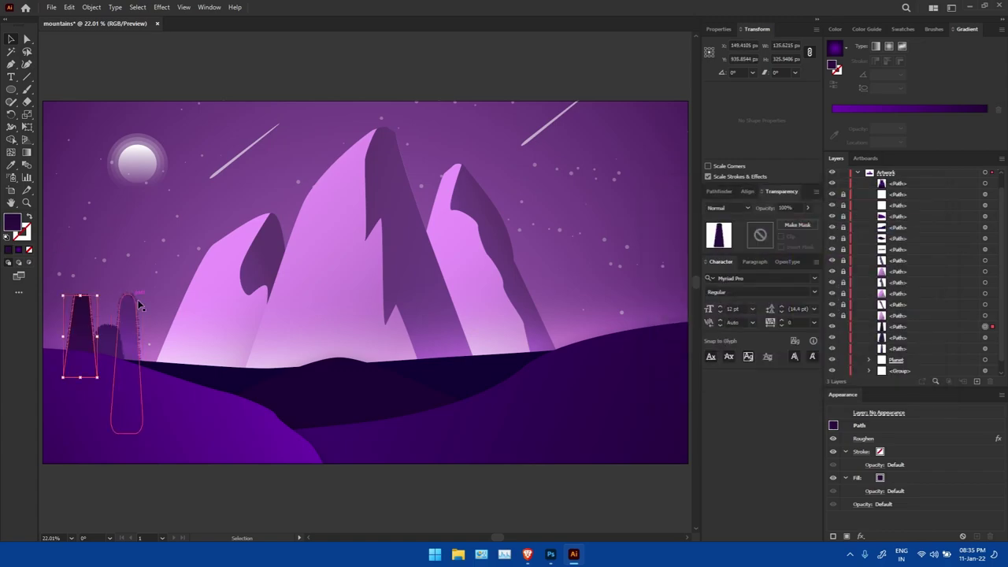
click(247, 102)
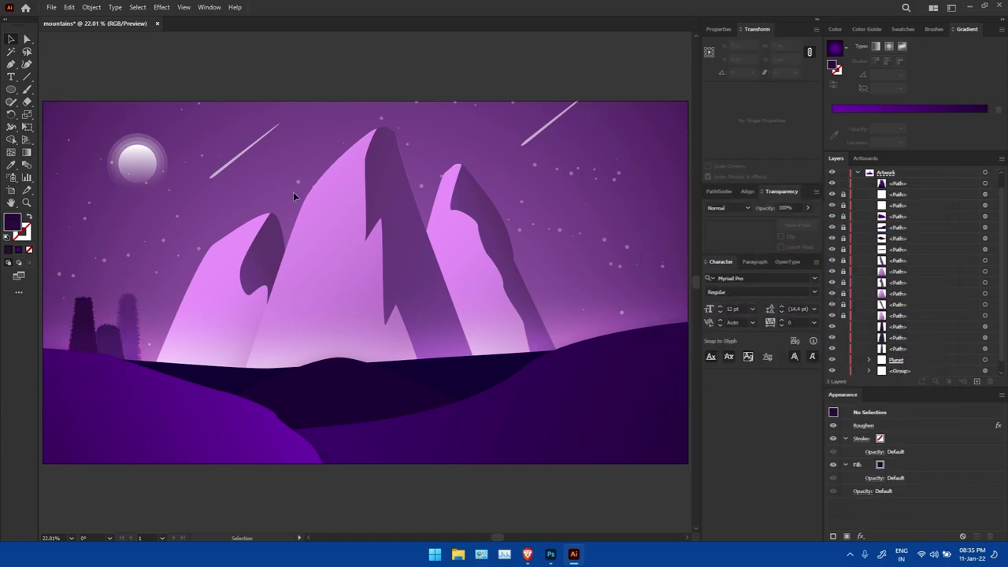
drag(132, 338, 650, 317)
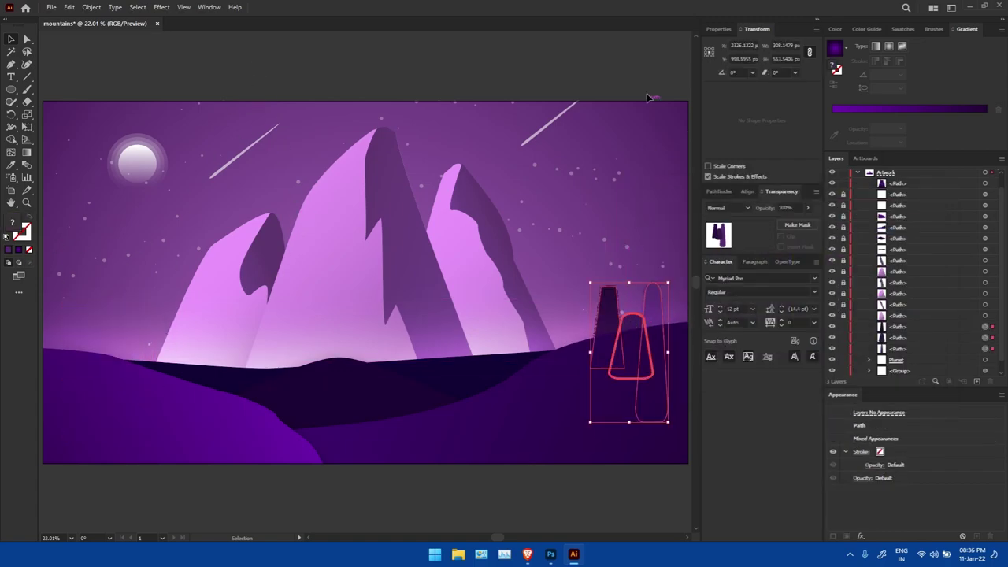
key(ctrl+z)
drag(126, 330, 654, 313)
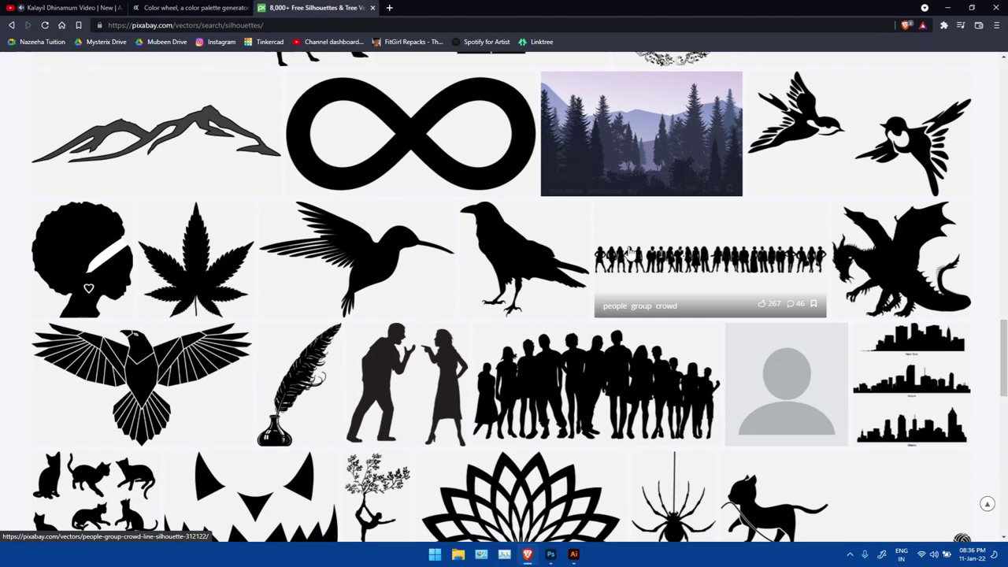
Step: Download Pixabay's girl-blowing-dandelions silhouette and drag it, scaled down, onto the right hill
scroll(533, 346, down, 5)
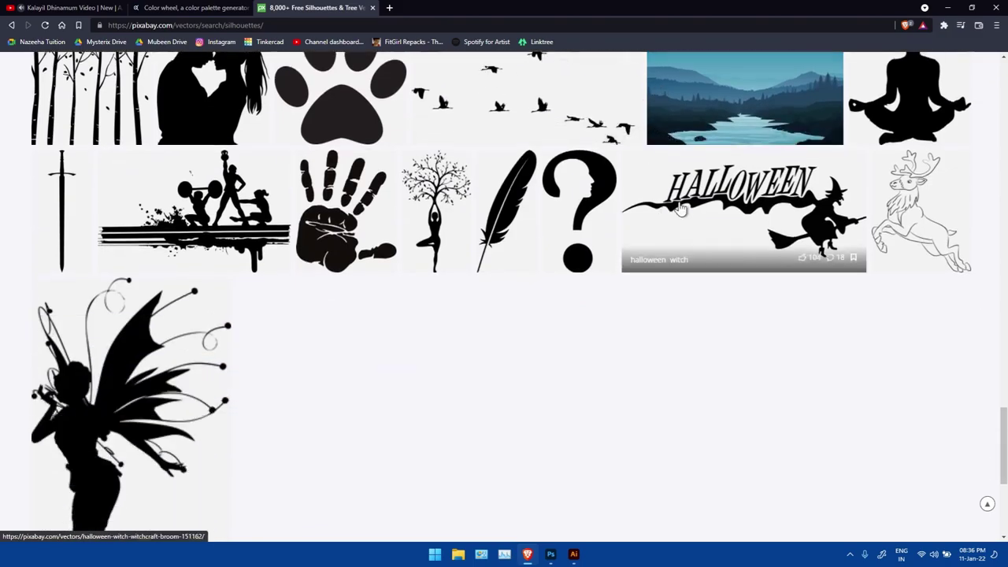
scroll(532, 347, down, 5)
scroll(532, 347, down, 3)
scroll(532, 346, down, 4)
scroll(551, 275, down, 4)
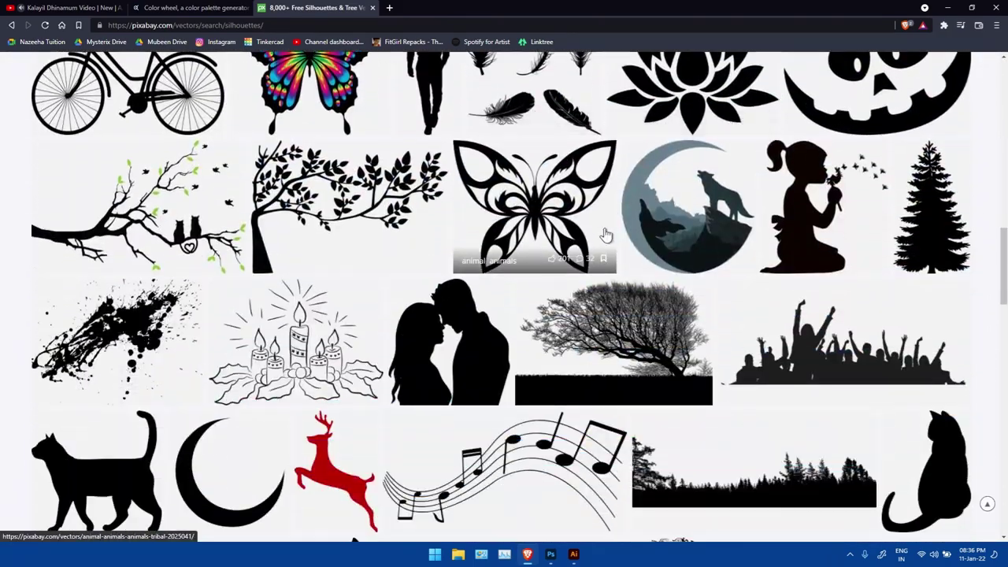
click(834, 228)
click(752, 279)
click(719, 376)
click(414, 264)
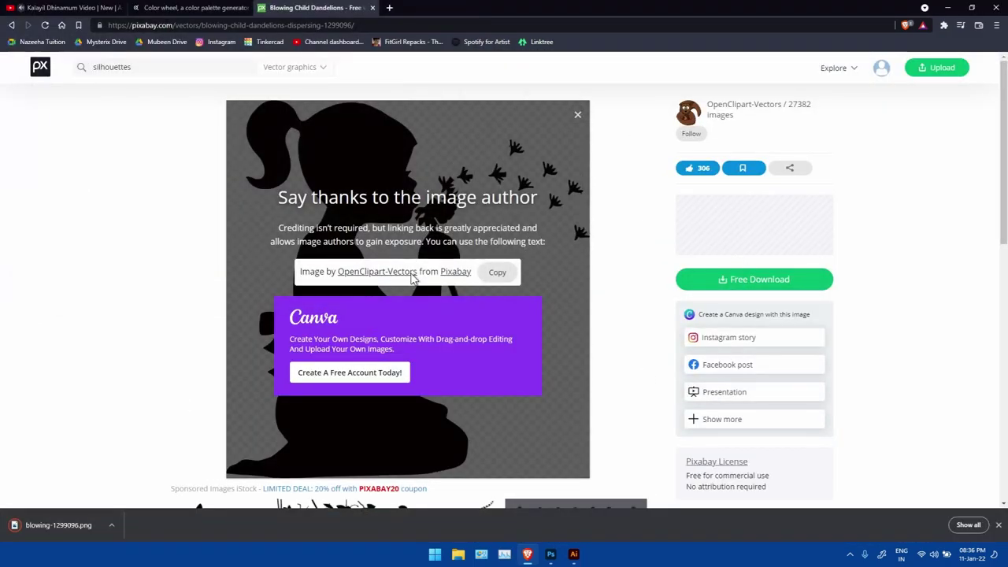
drag(43, 521, 577, 275)
mouse_move(636, 219)
mouse_down()
mouse_move(603, 253)
mouse_move(595, 327)
mouse_up()
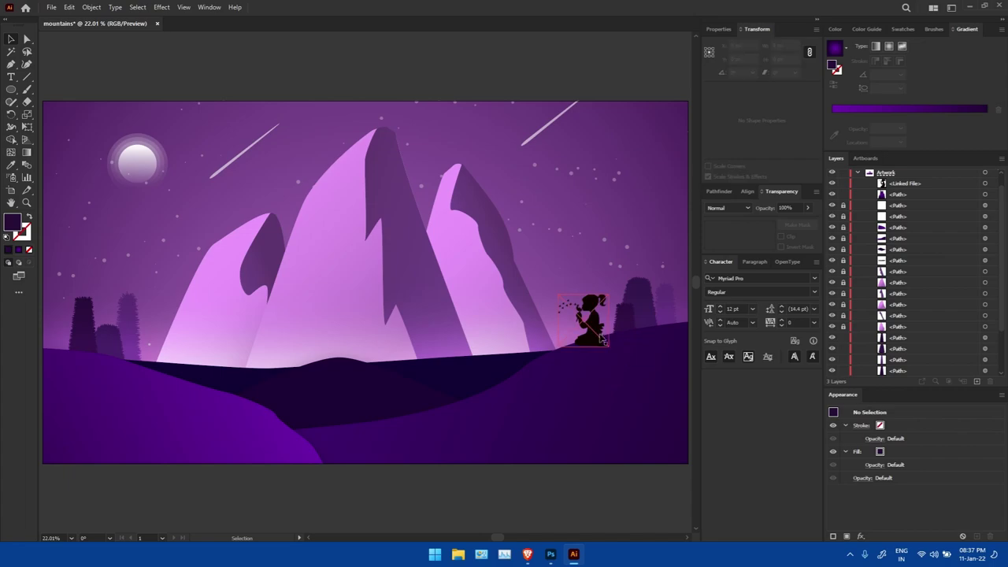
Step: Browse the Effect menu and try the Gradient and Direct Selection tools
scroll(919, 337, down, 5)
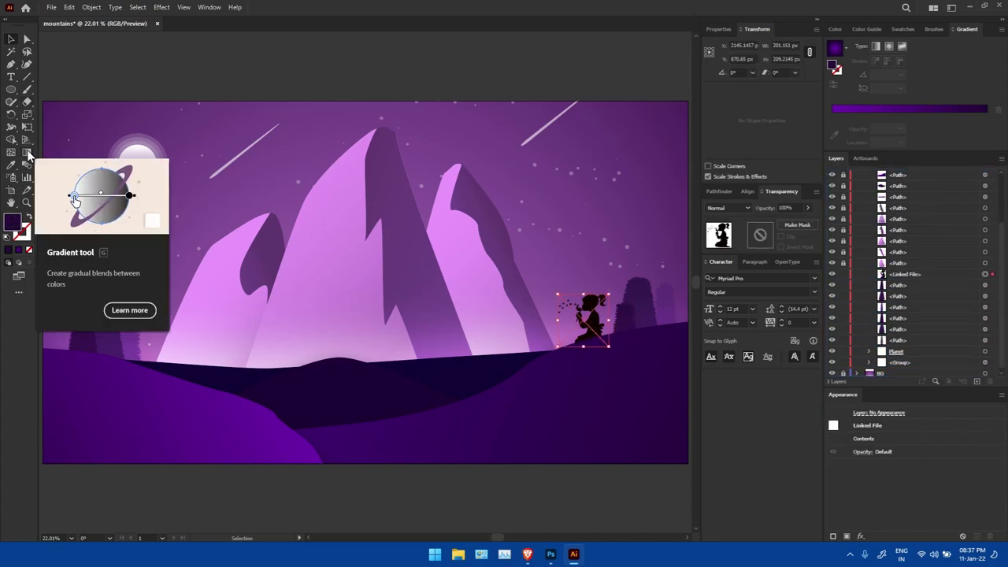
click(27, 152)
click(162, 7)
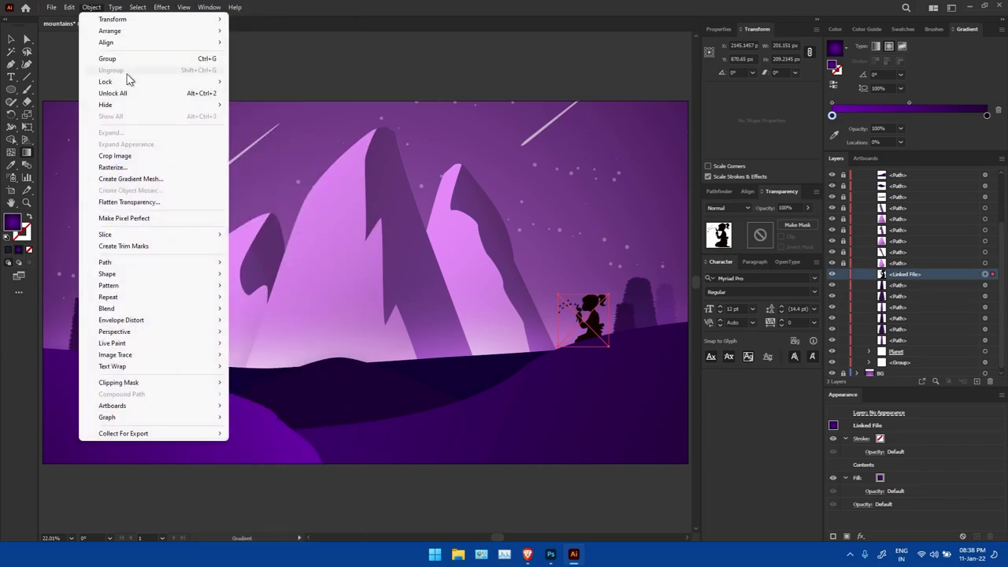
key(Escape)
key(a)
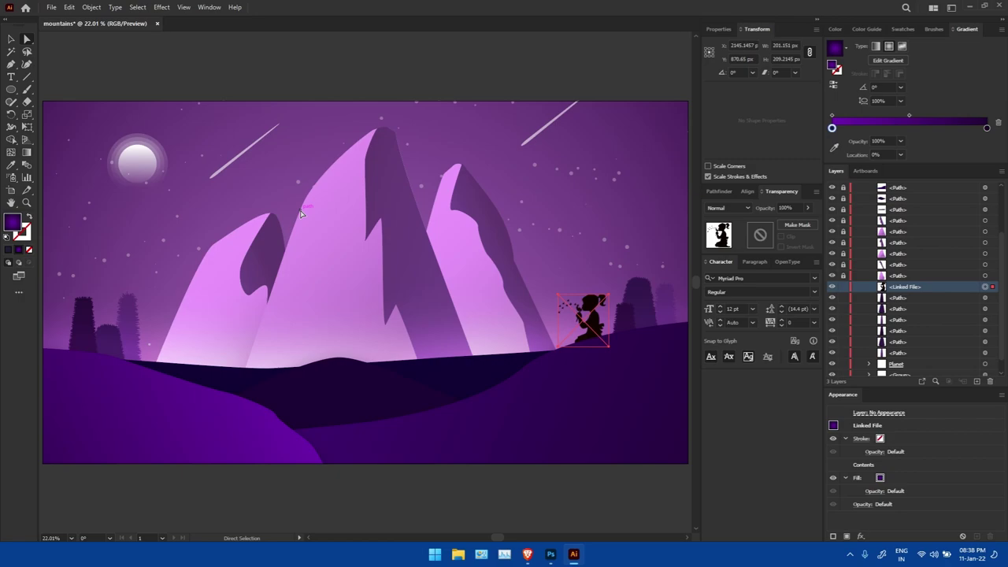
key(v)
Step: Move one small star from the star group left across the sky near the moon
double_click(630, 178)
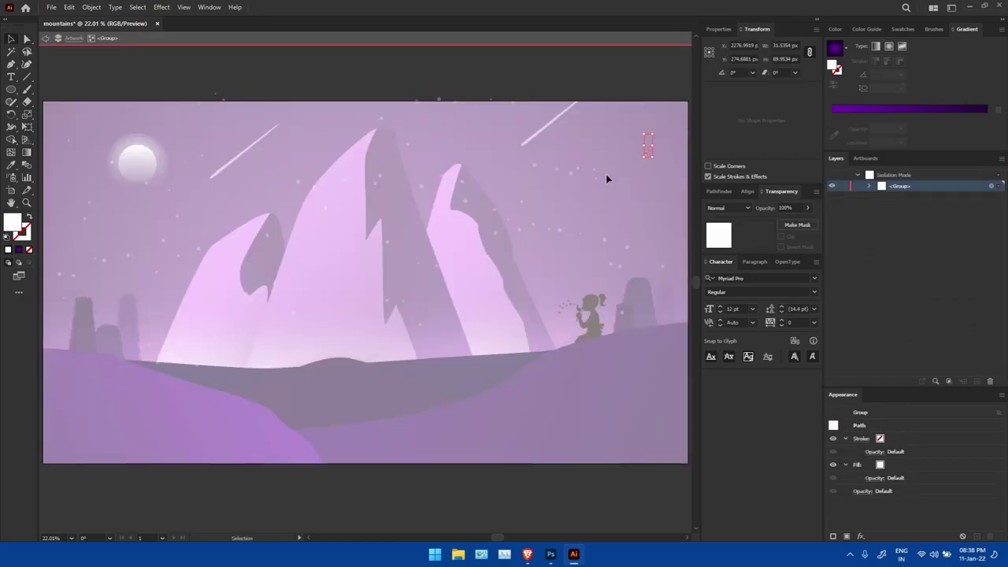
click(589, 248)
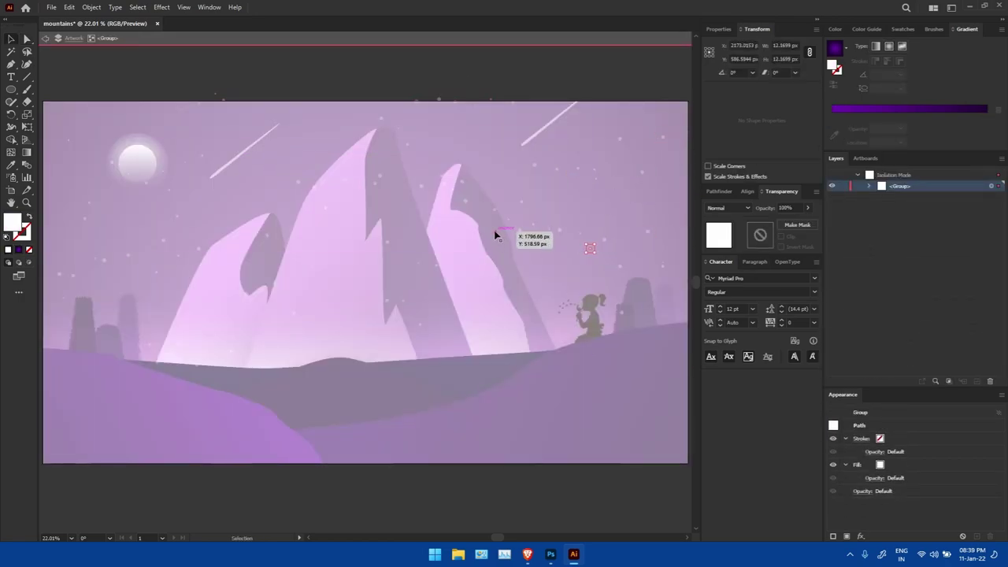
drag(640, 212, 210, 219)
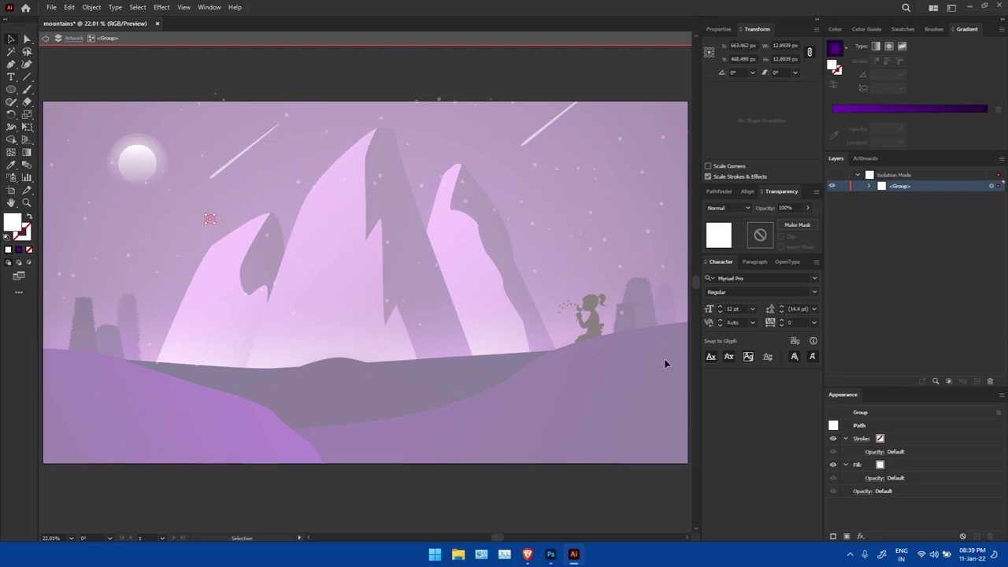
double_click(80, 83)
click(587, 319)
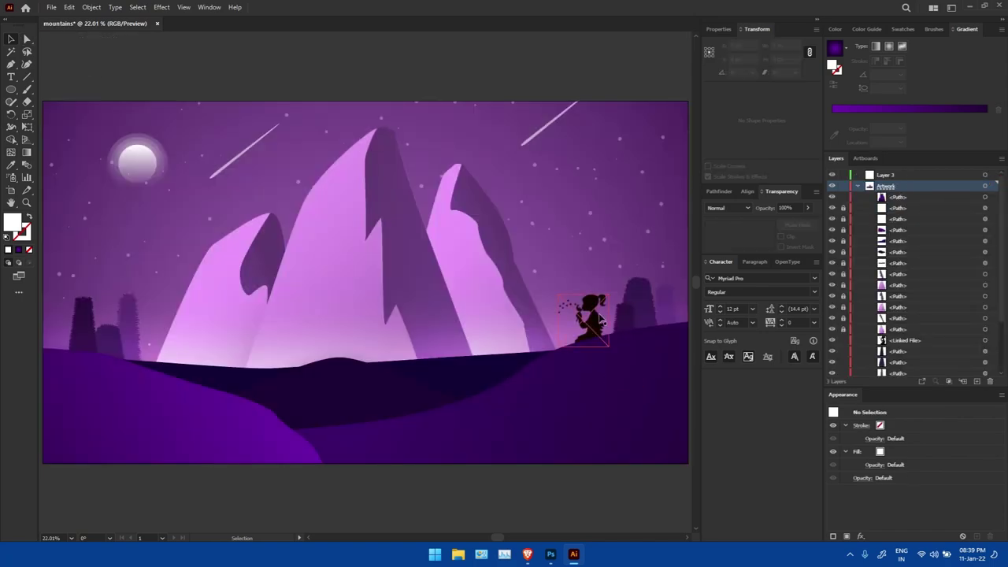
click(70, 7)
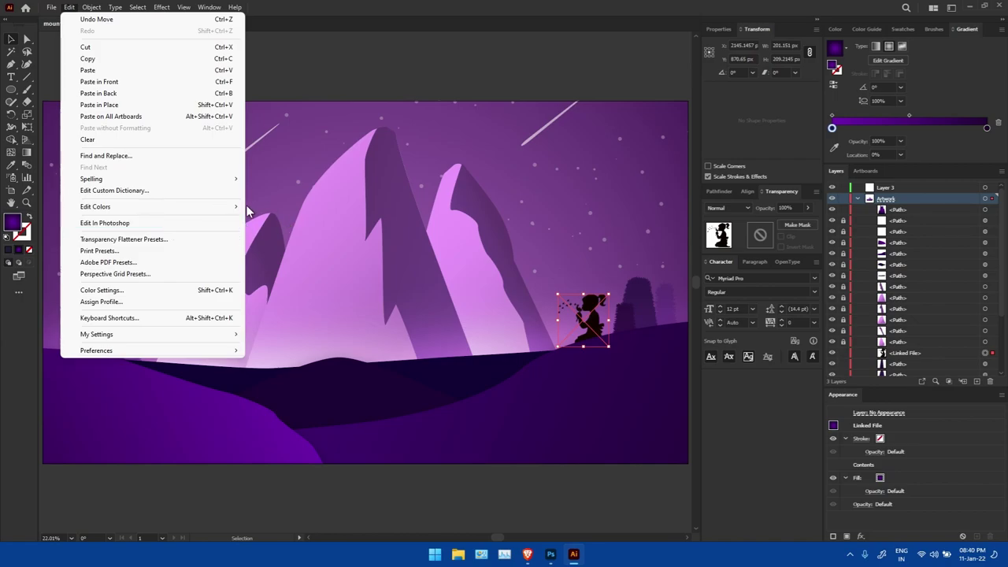
Step: Open the linked silhouette in Photoshop and set a purple foreground colour
click(110, 223)
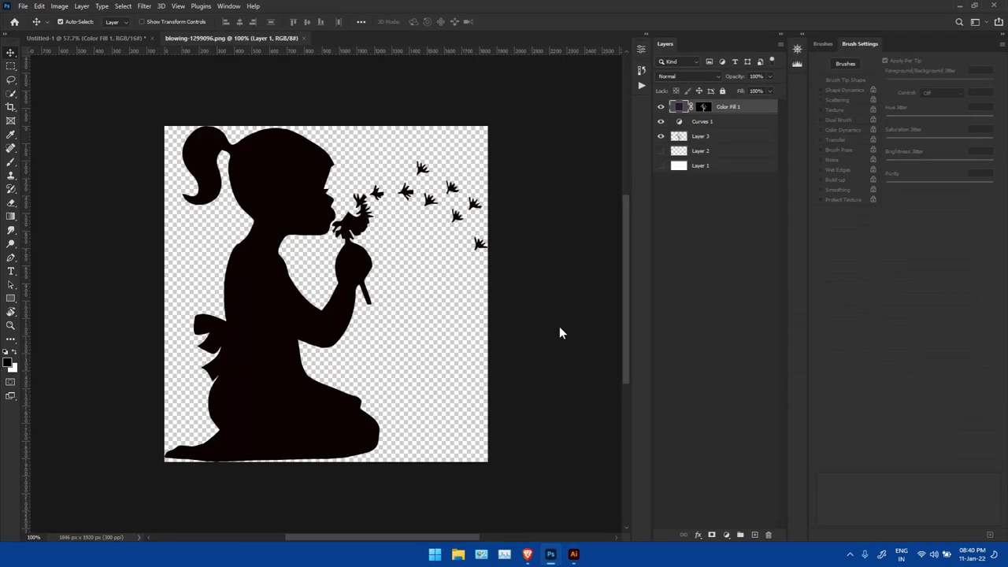
click(8, 362)
click(692, 156)
key(Return)
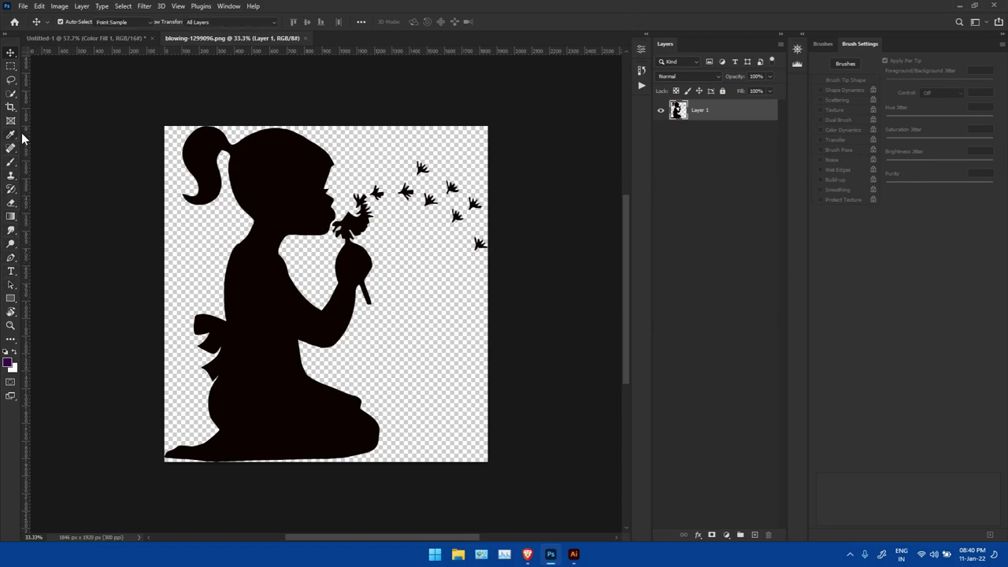
Step: Compare the silhouette beside the Illustrator artwork, then add a dark #000d28 Color Overlay
key(alt+Tab)
key(super+Left)
key(Return)
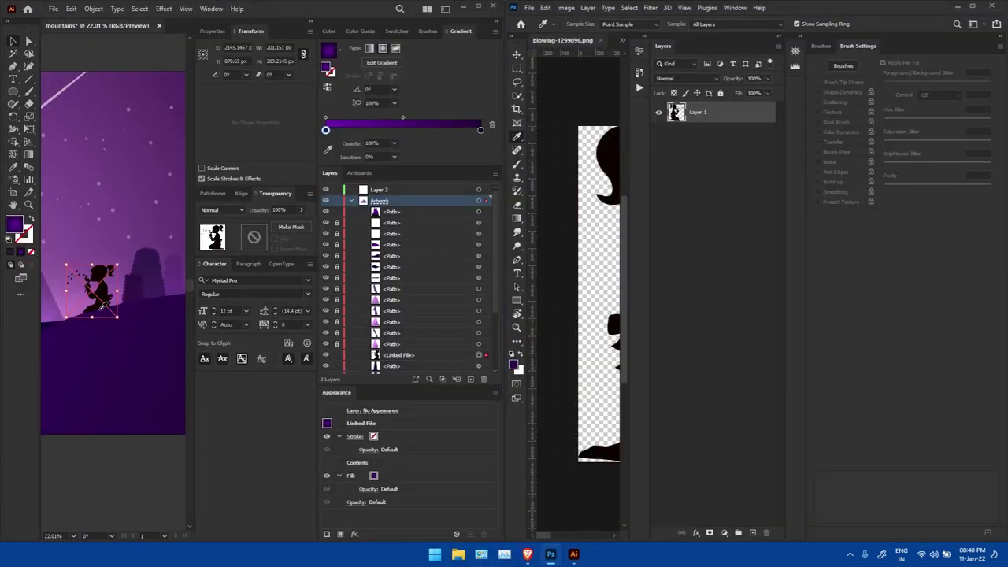
key(super+Up)
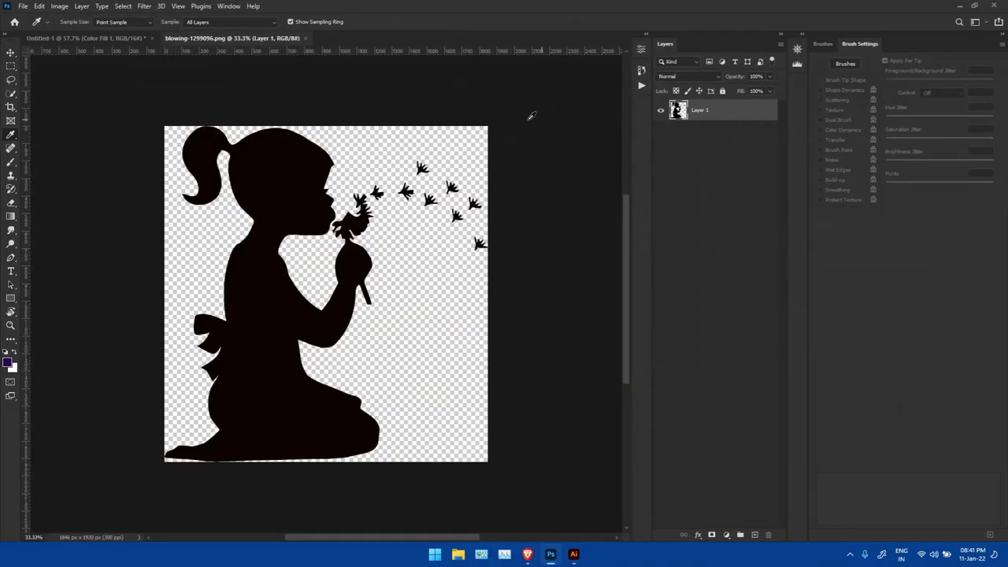
click(572, 198)
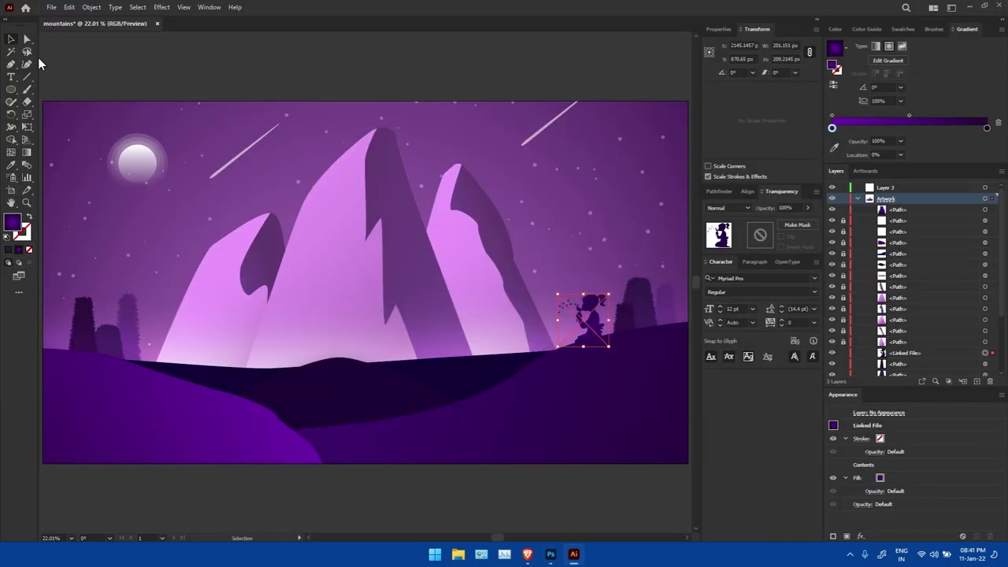
Step: Zoom in and lower the girl slightly onto the hill edge, then fit the artboard
click(38, 63)
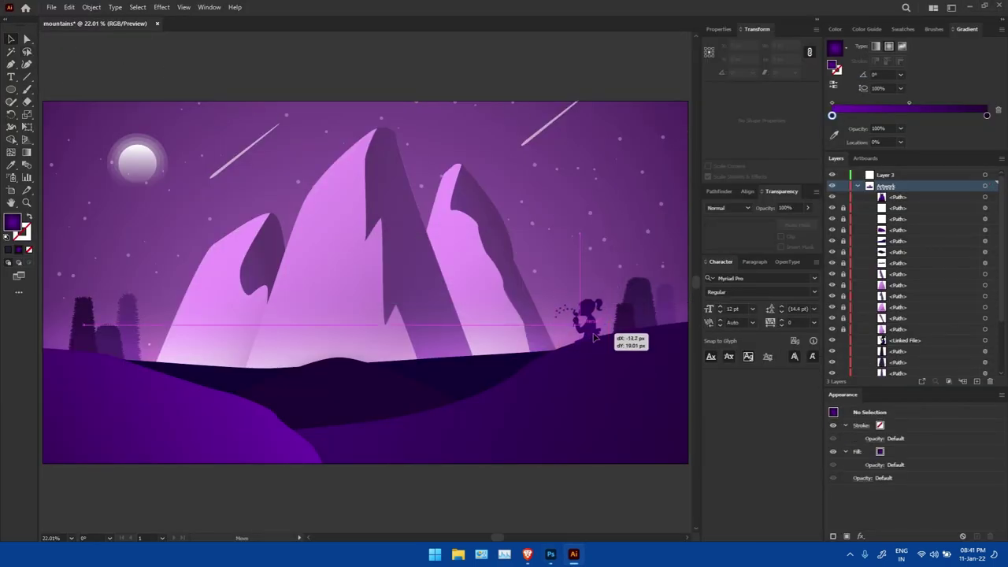
key(z)
click(511, 277)
key(v)
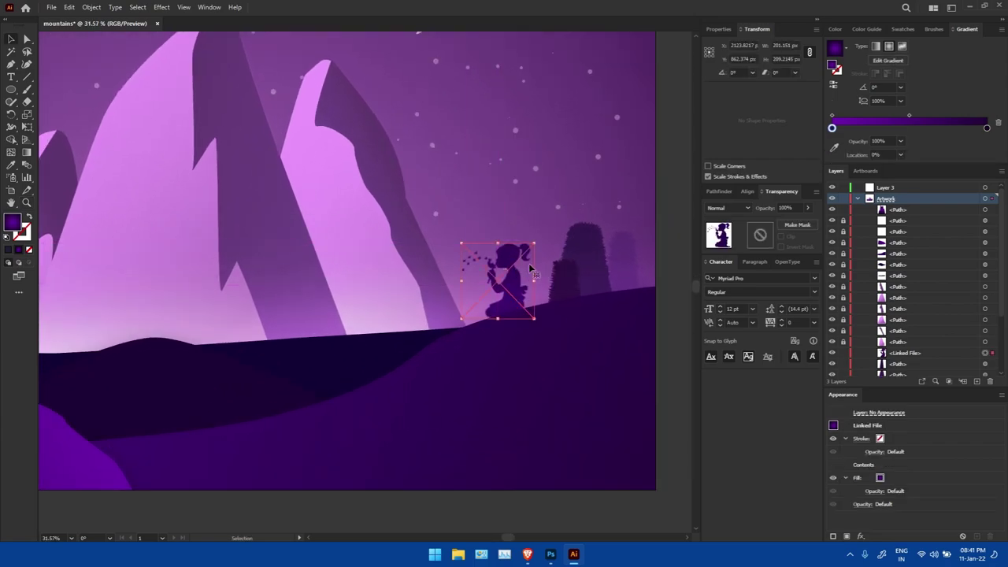
drag(509, 300, 508, 307)
click(676, 65)
key(ctrl+0)
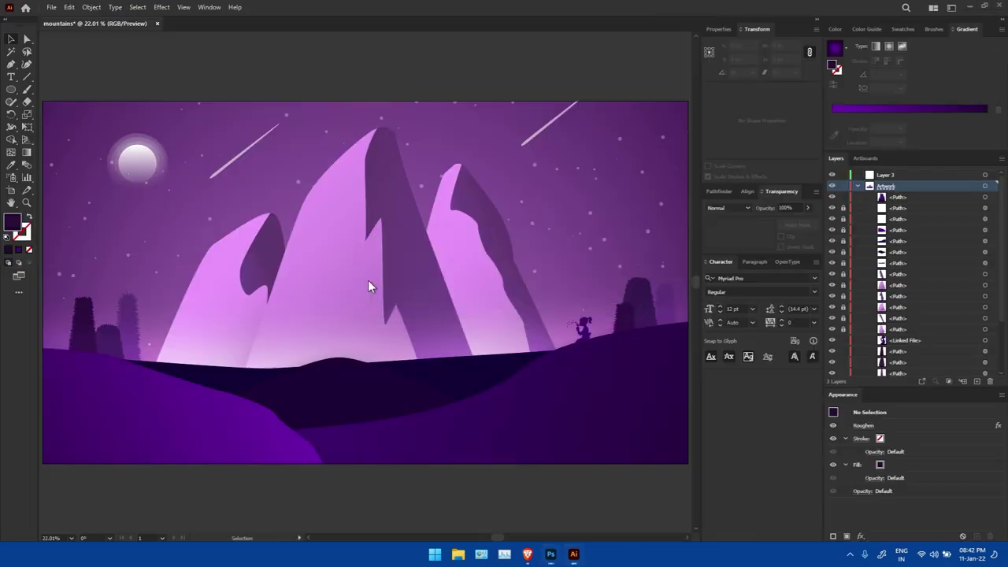
Step: Save the artwork as mountains.ai and close the silhouette document in Photoshop
click(51, 7)
click(97, 101)
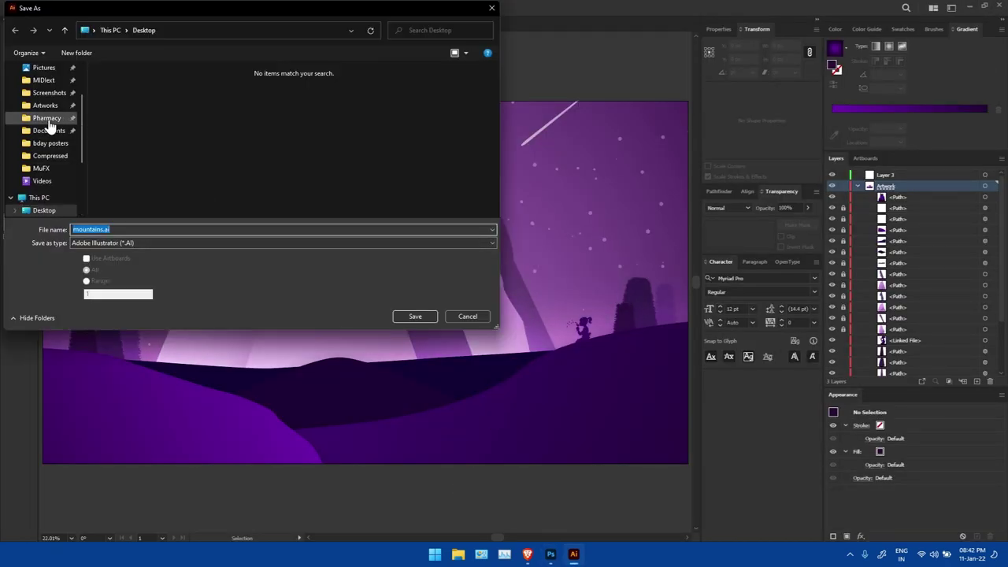
click(414, 315)
click(551, 423)
click(52, 7)
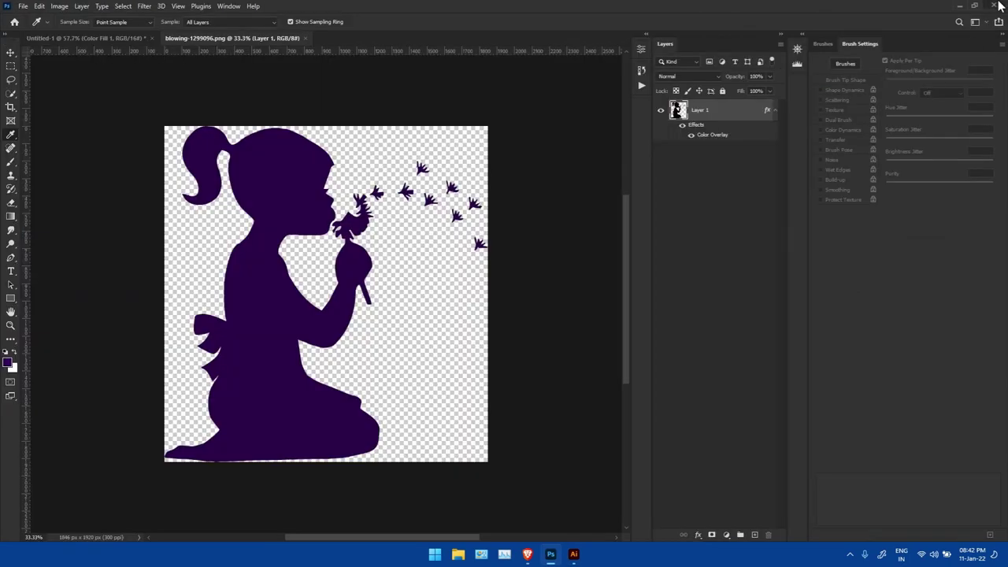
click(997, 6)
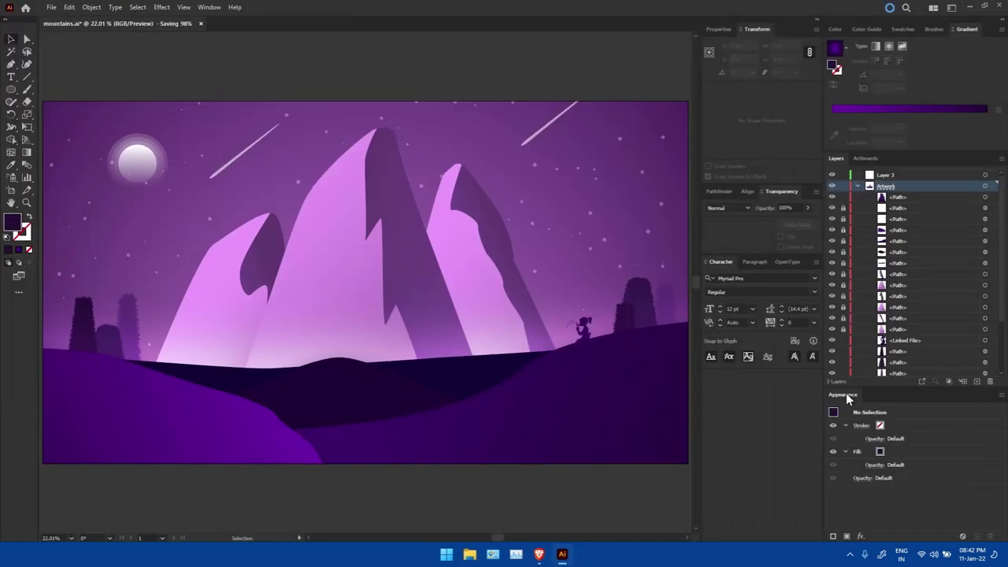
Step: Export the artwork as a 300 ppi PNG named Mountains Illustration
click(51, 7)
mouse_move(122, 213)
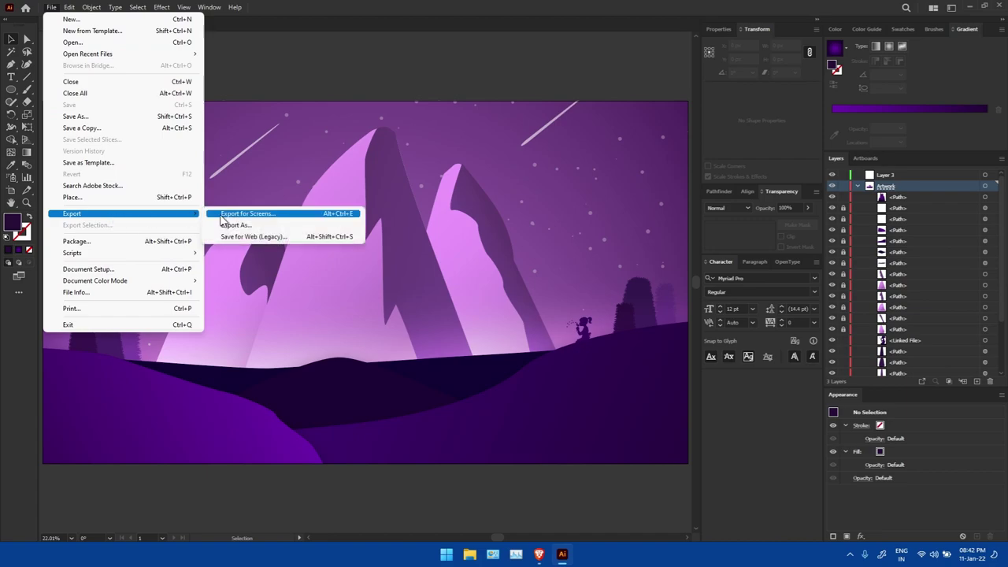
click(237, 213)
text(Mountains)
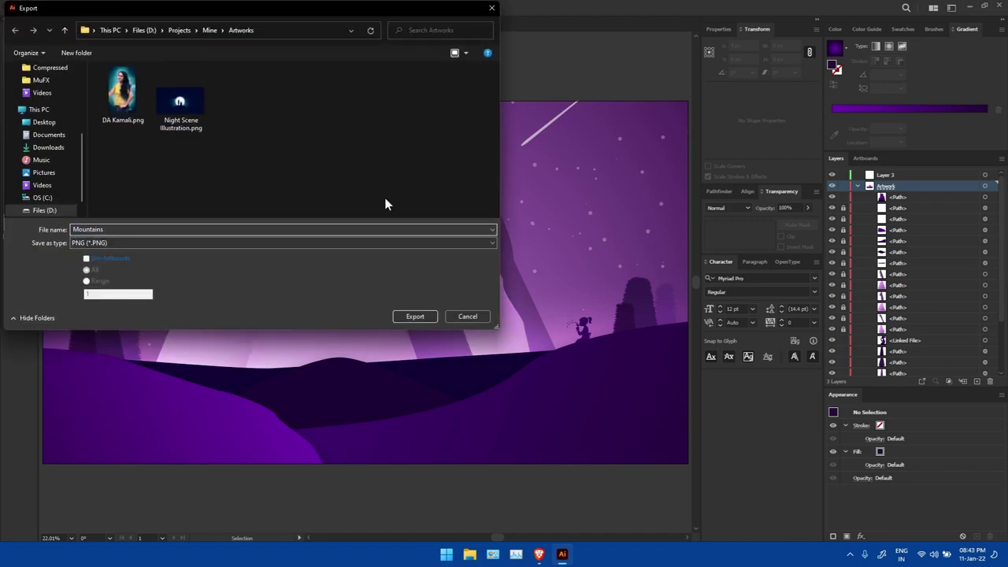
text(tion)
click(418, 315)
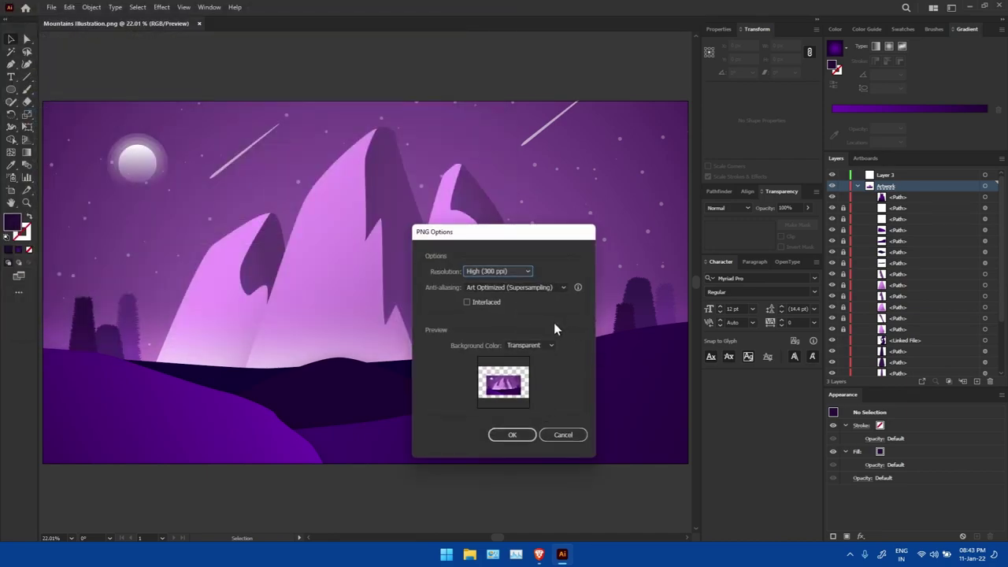
key(Return)
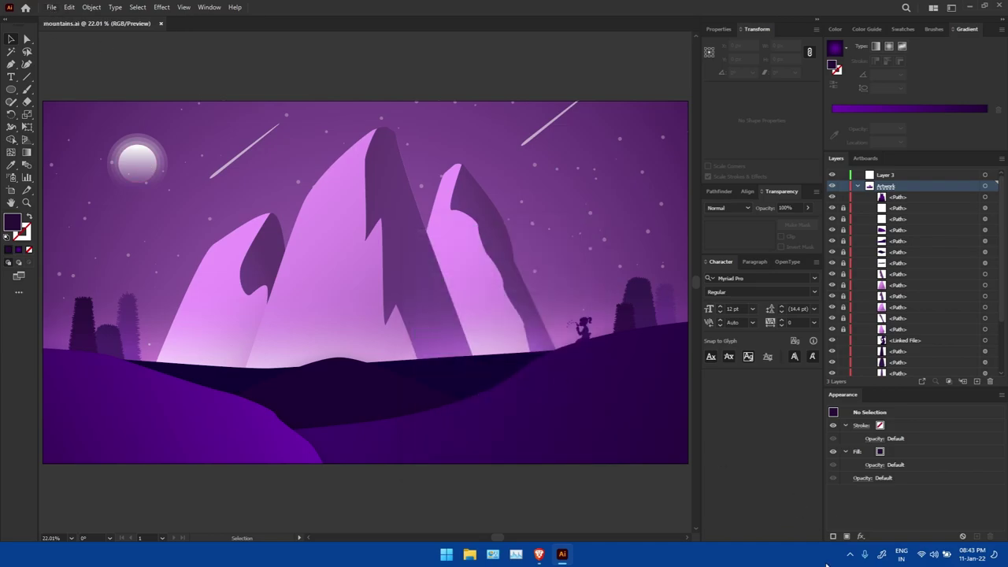